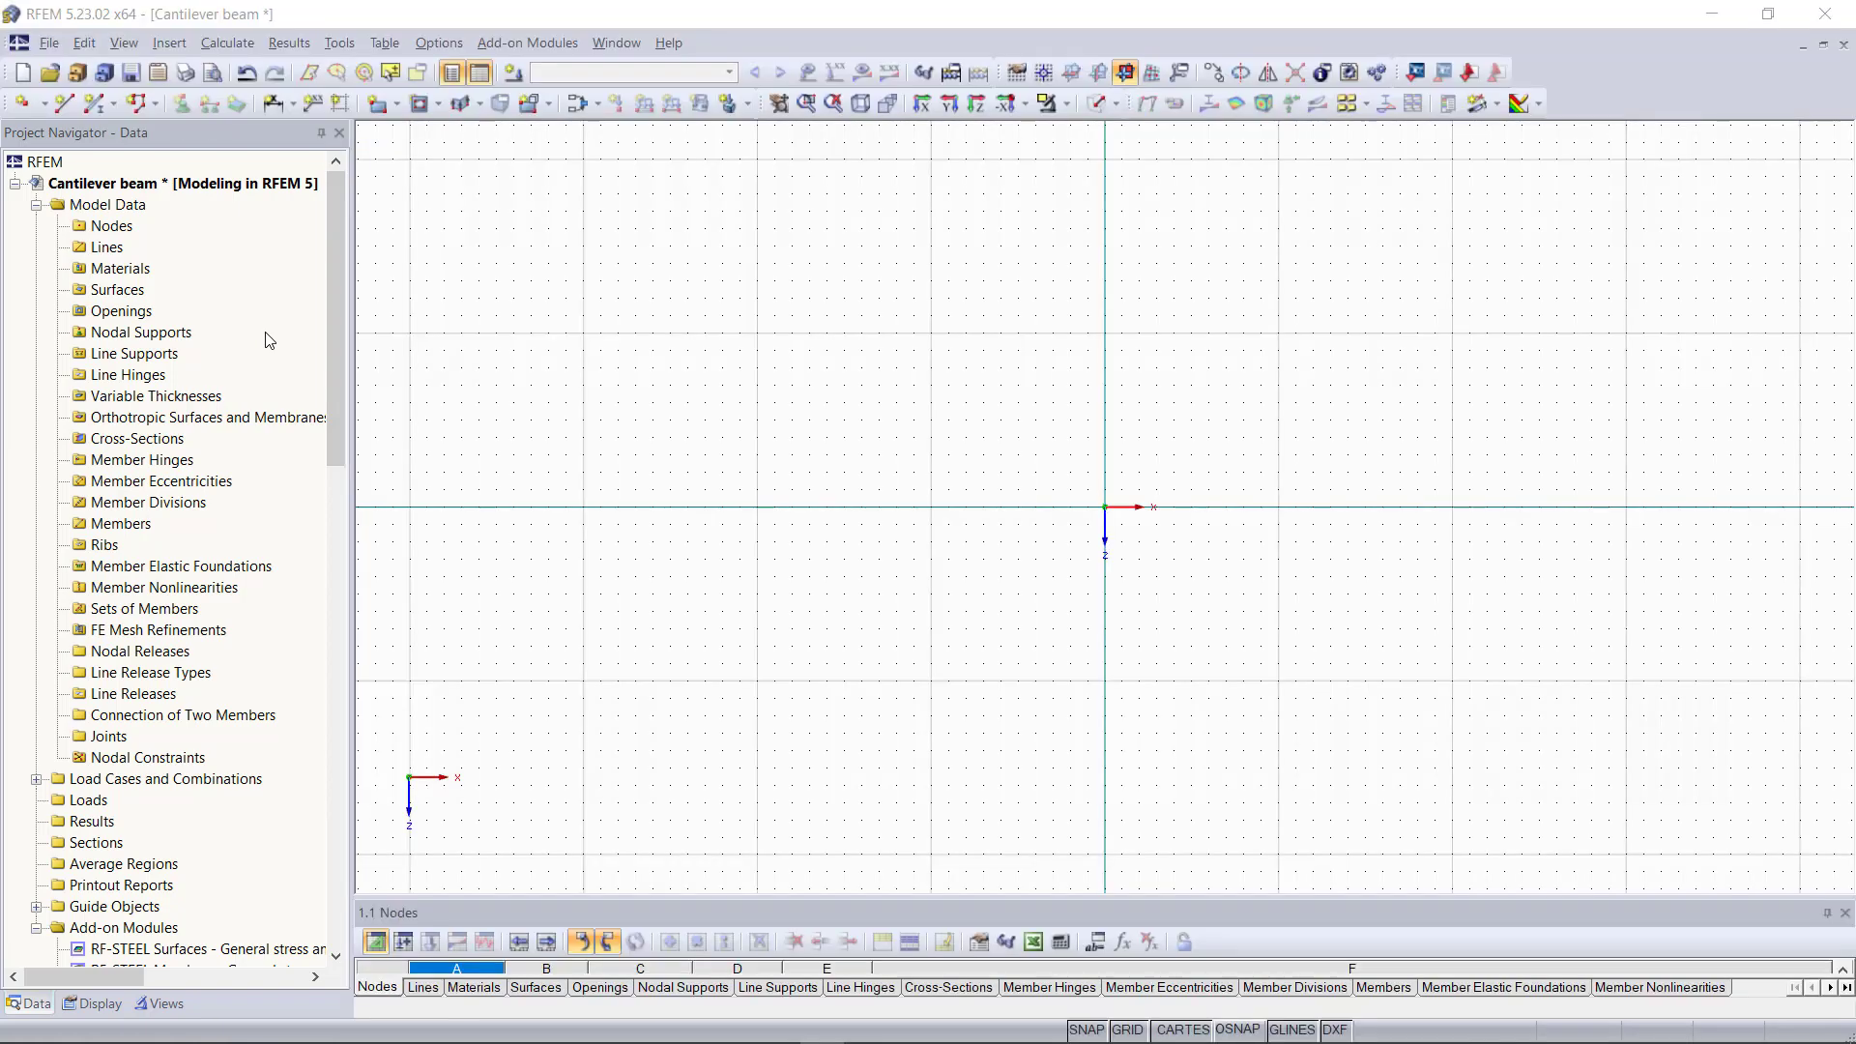
left_click(170, 44)
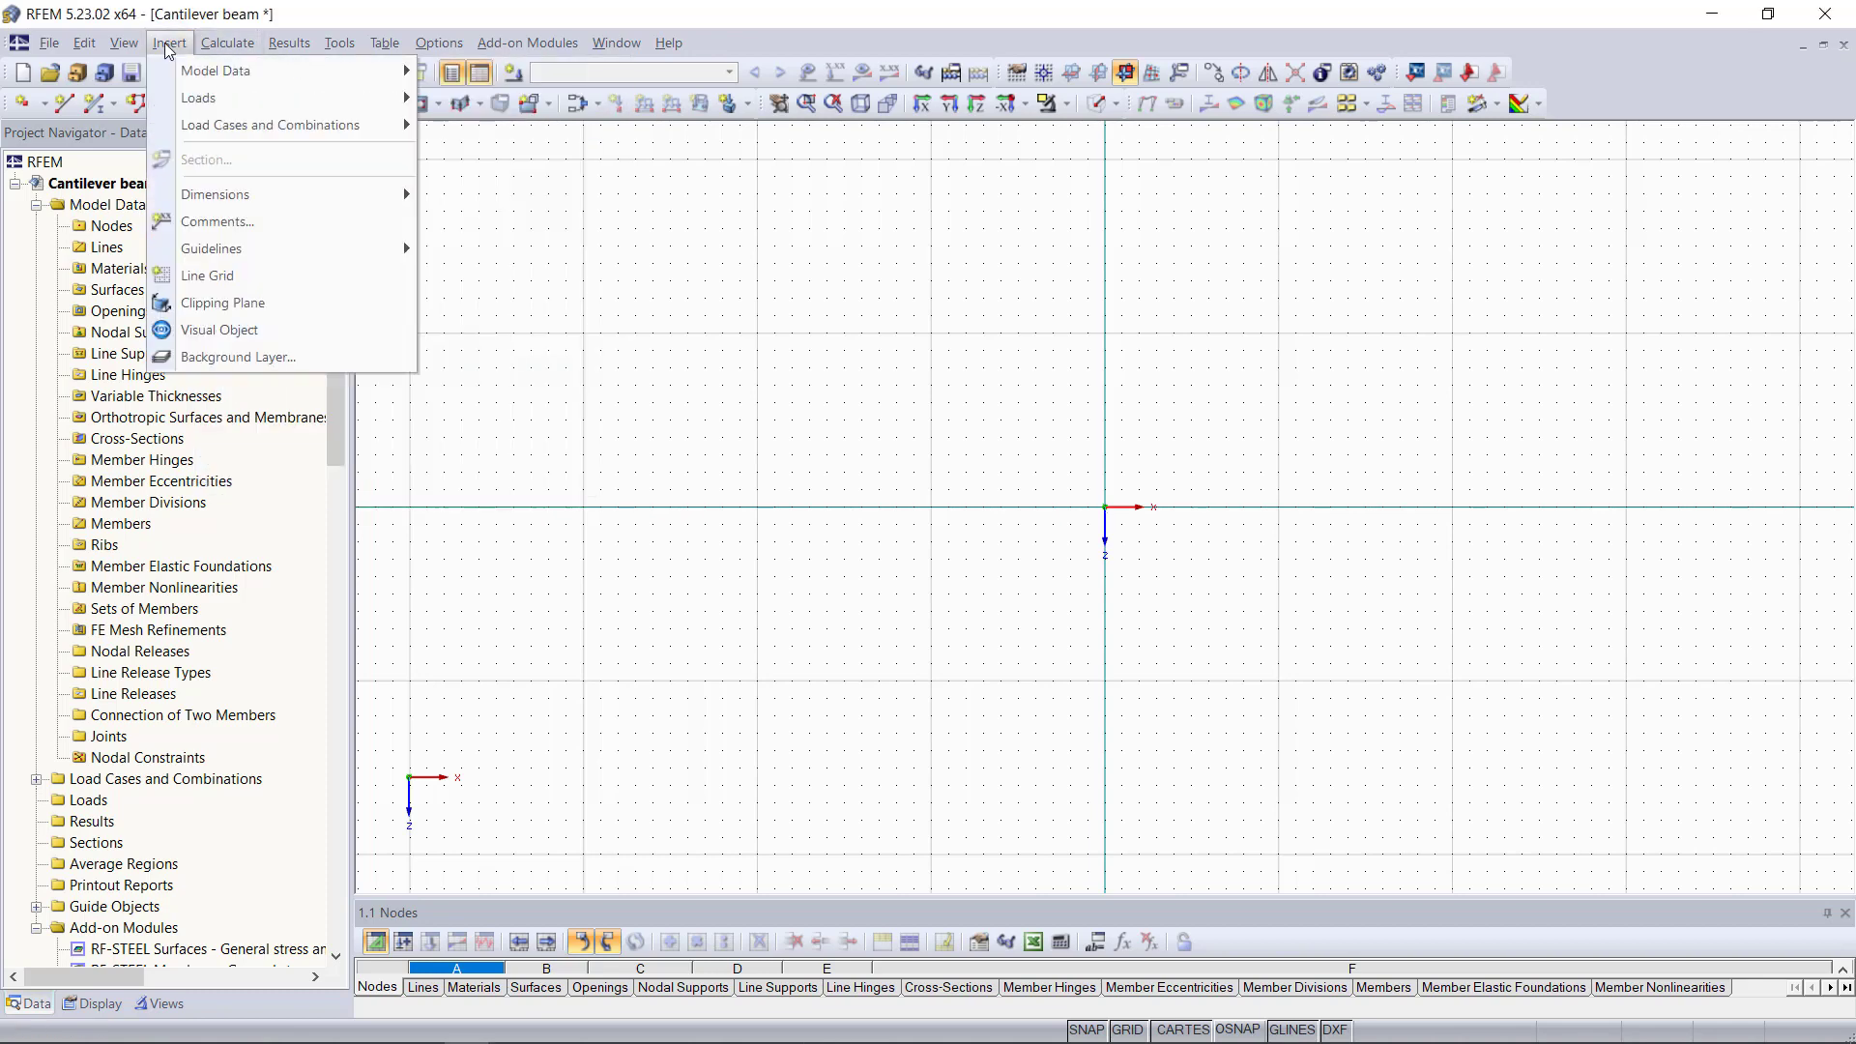
mouse_move(360, 85)
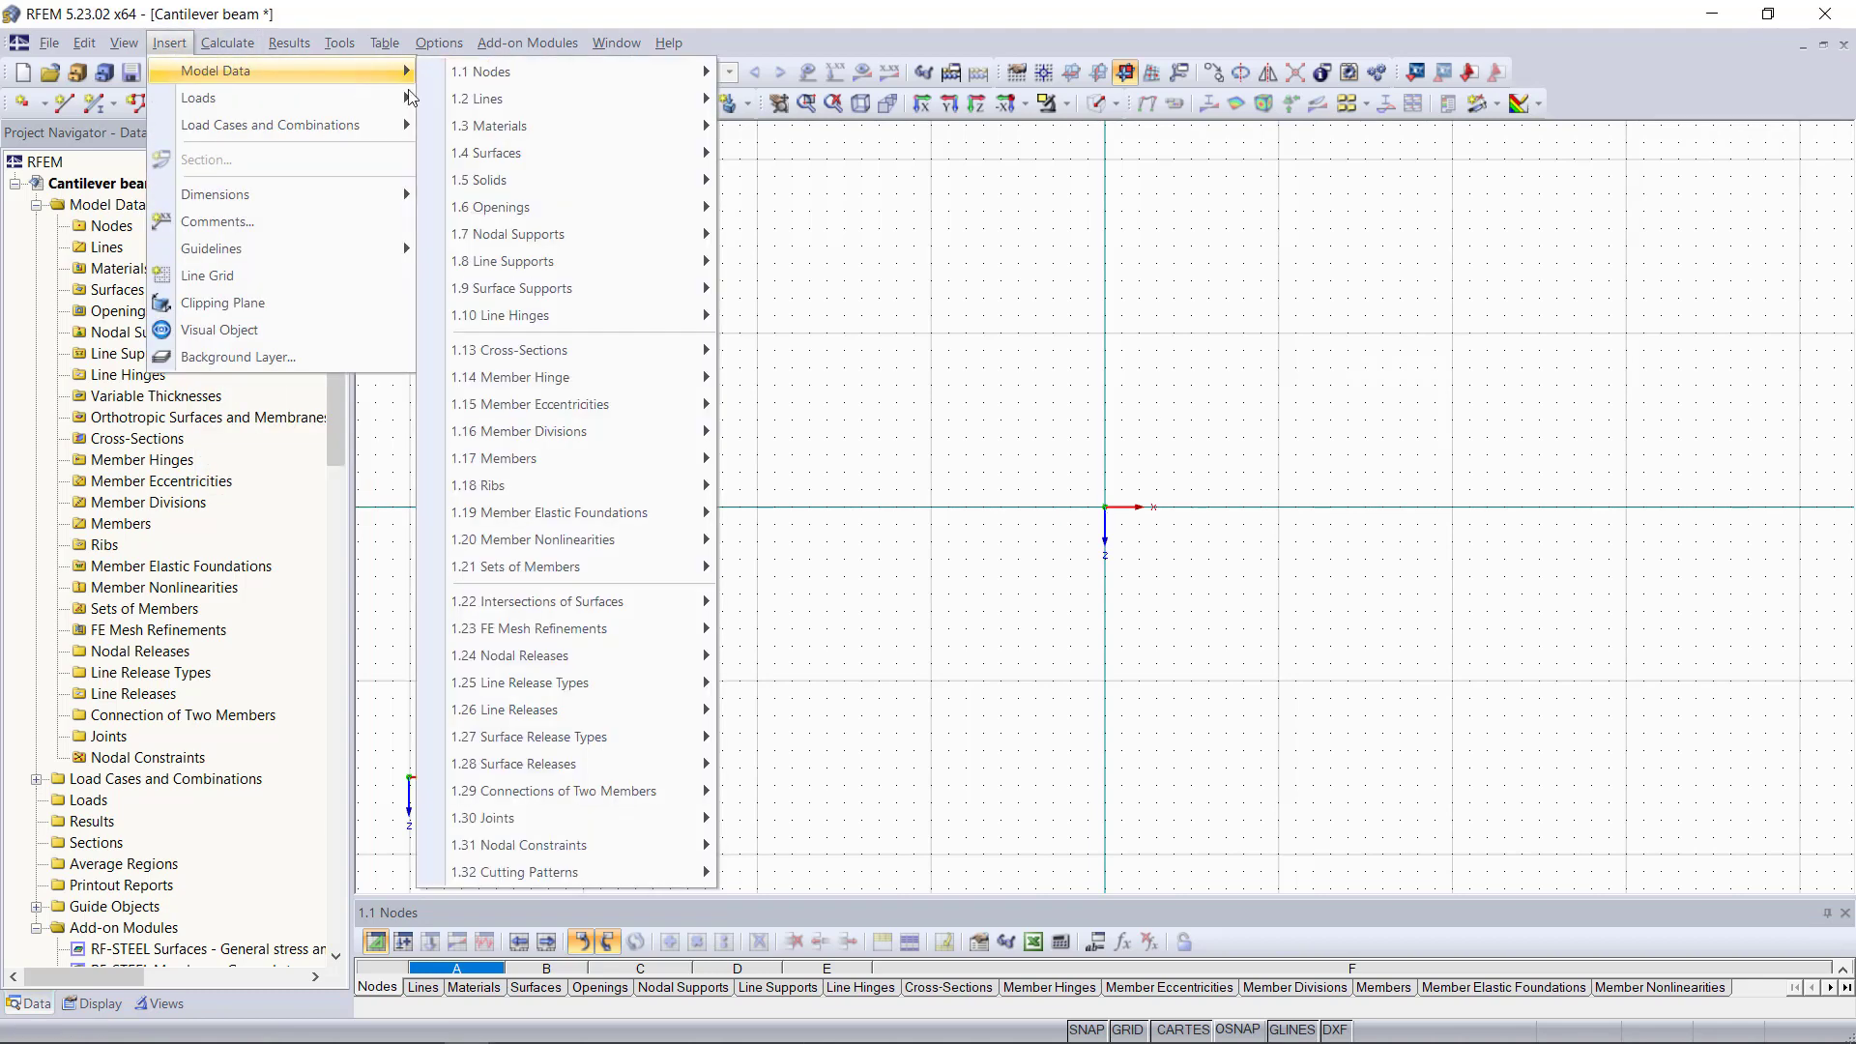
mouse_move(703, 135)
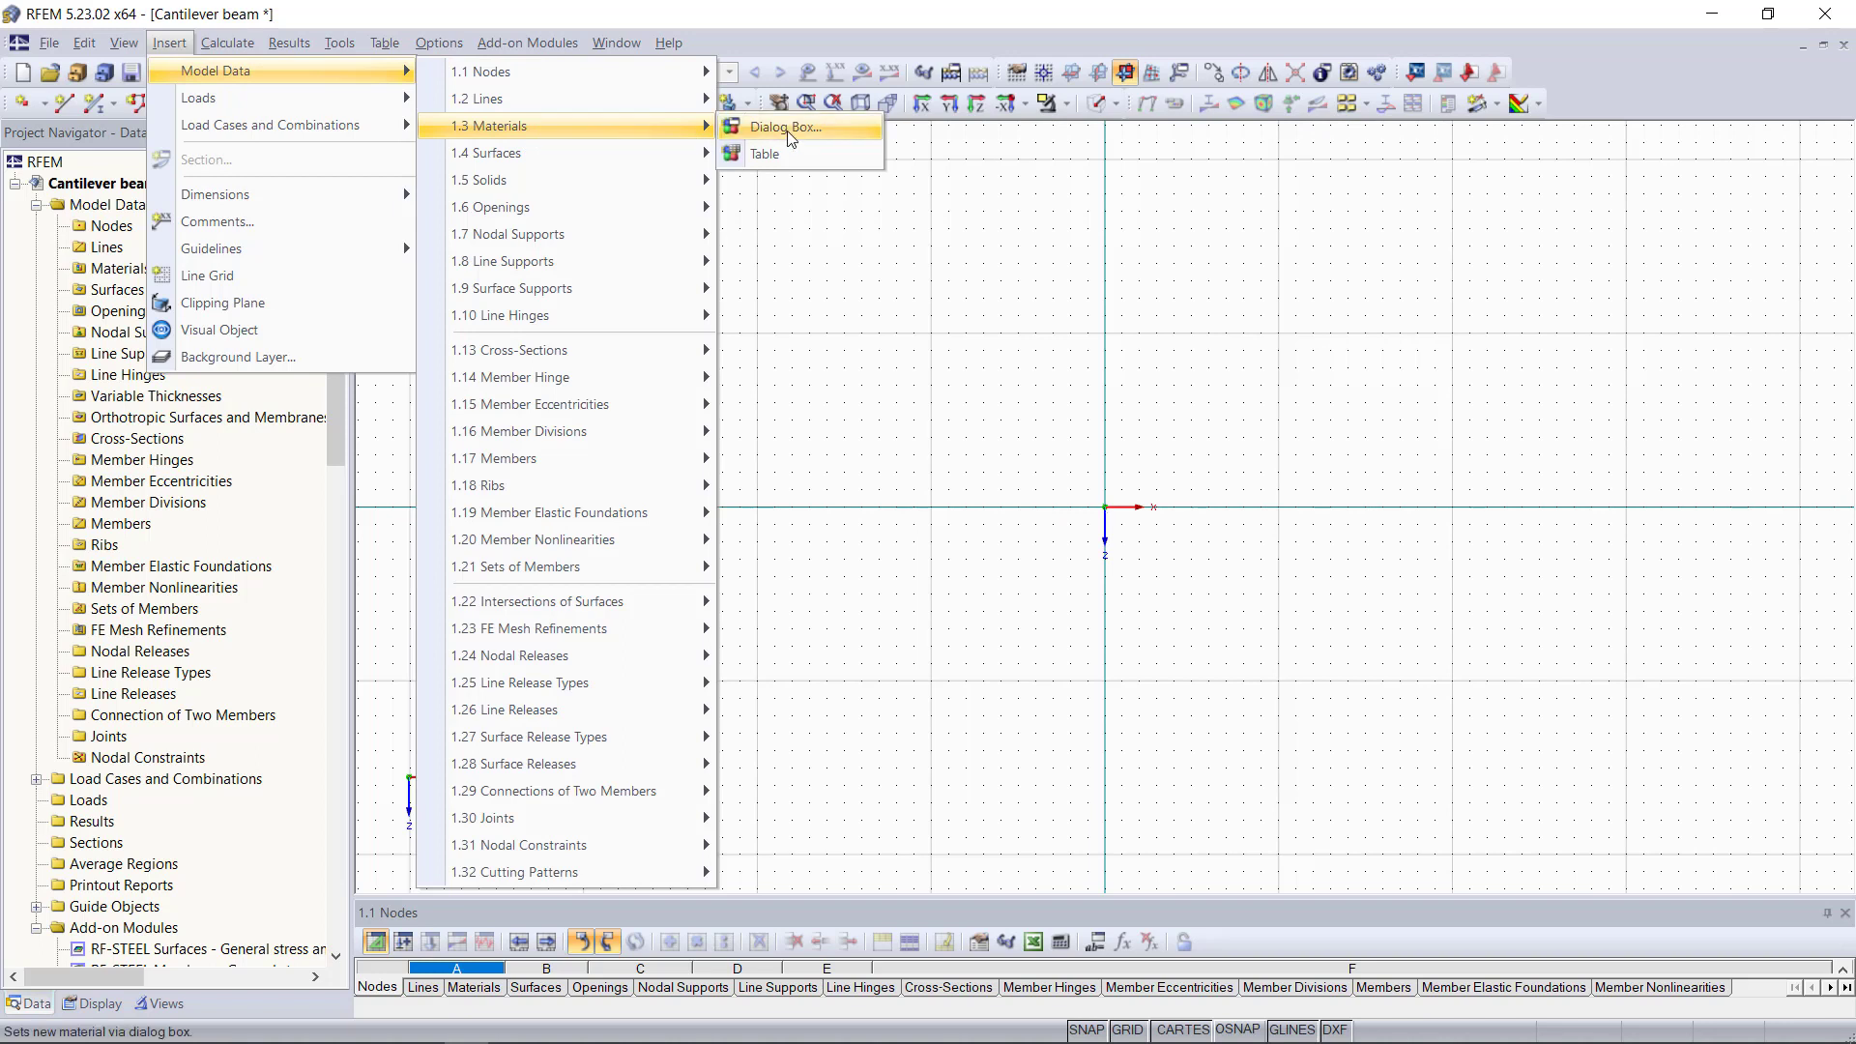
left_click(1034, 535)
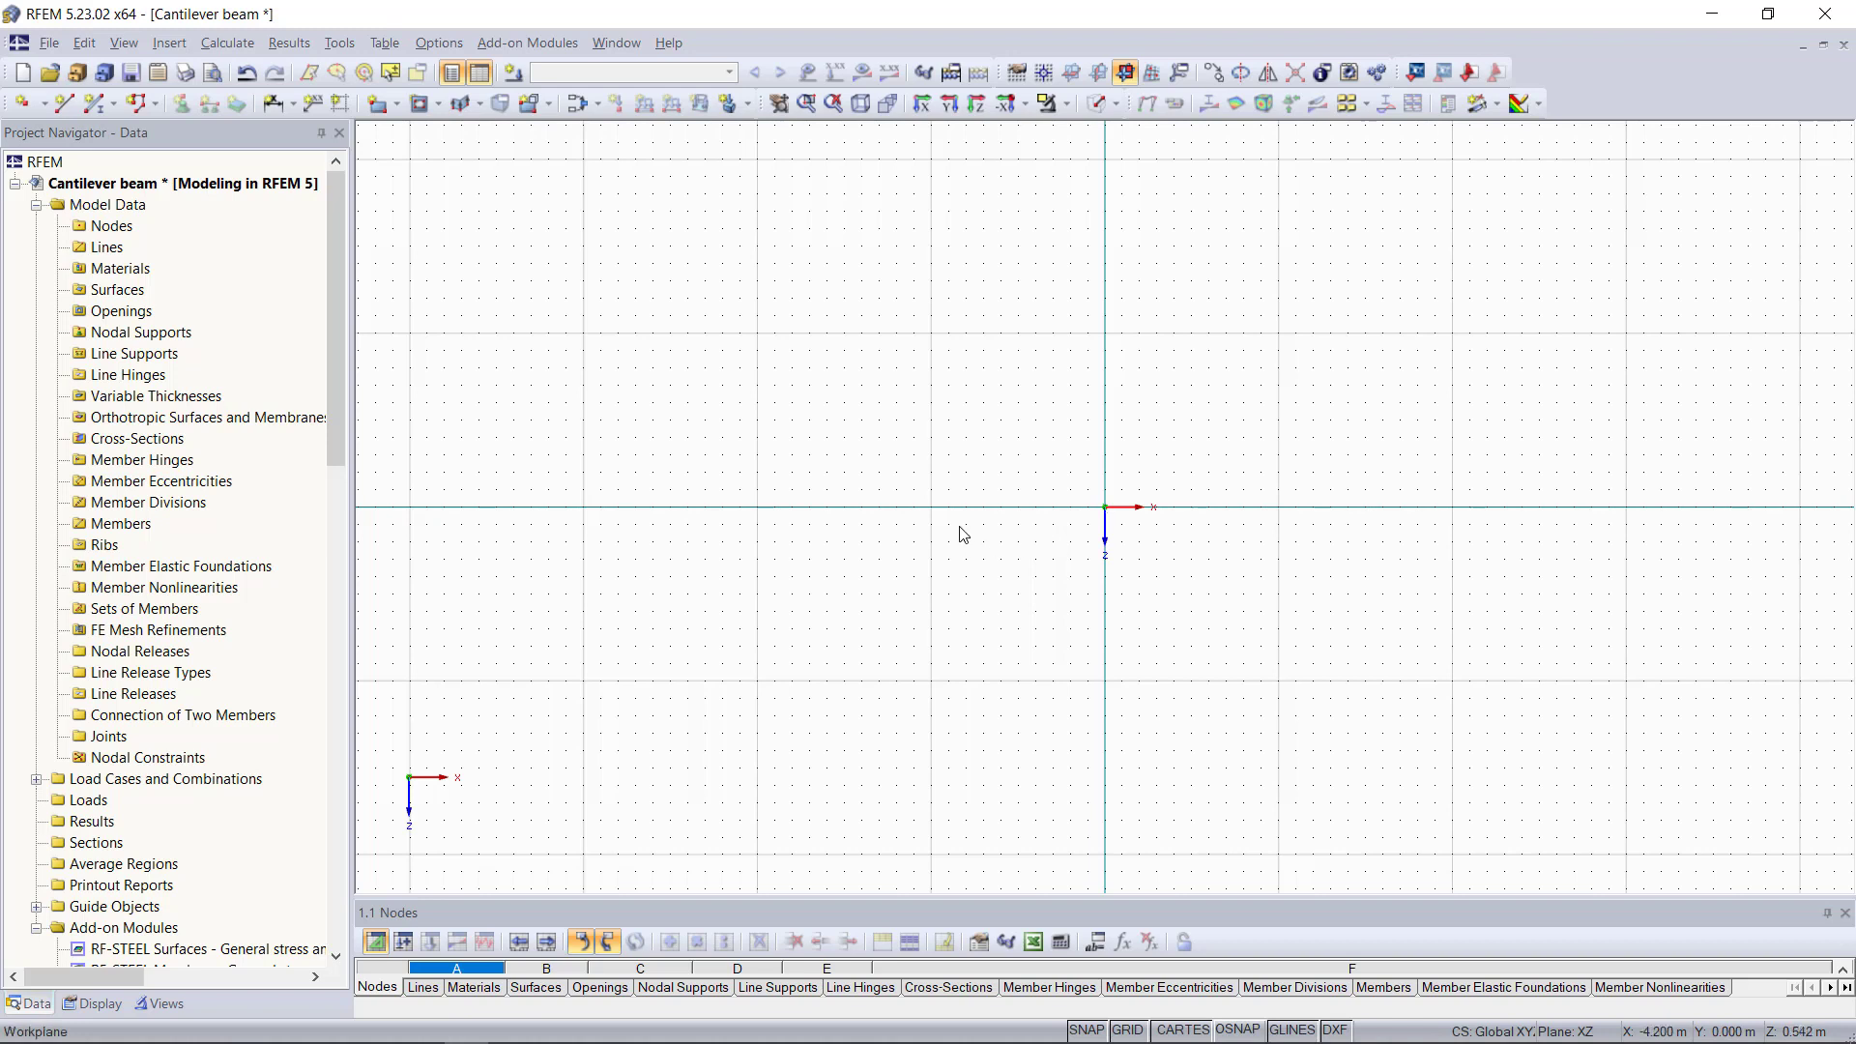
Create node 1 at the origin with X and Z coordinates of 0.000 m
left_click(104, 225)
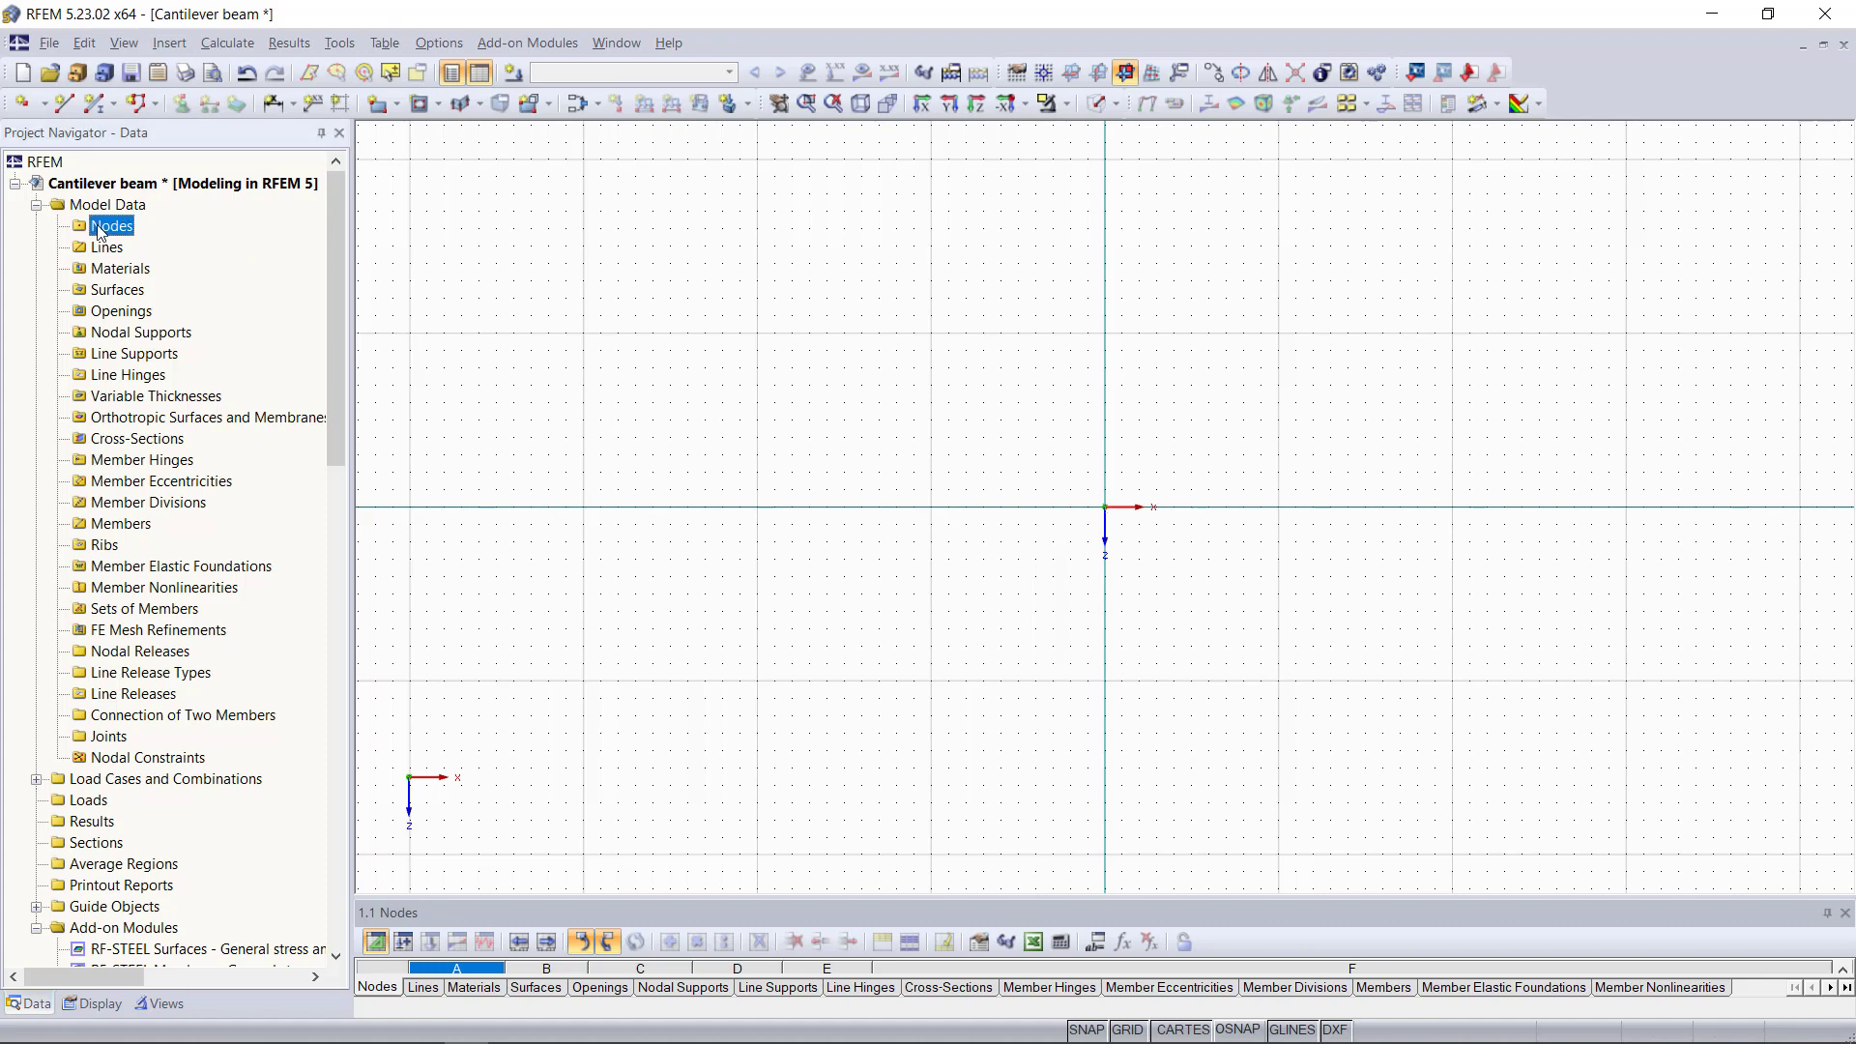
right_click(97, 224)
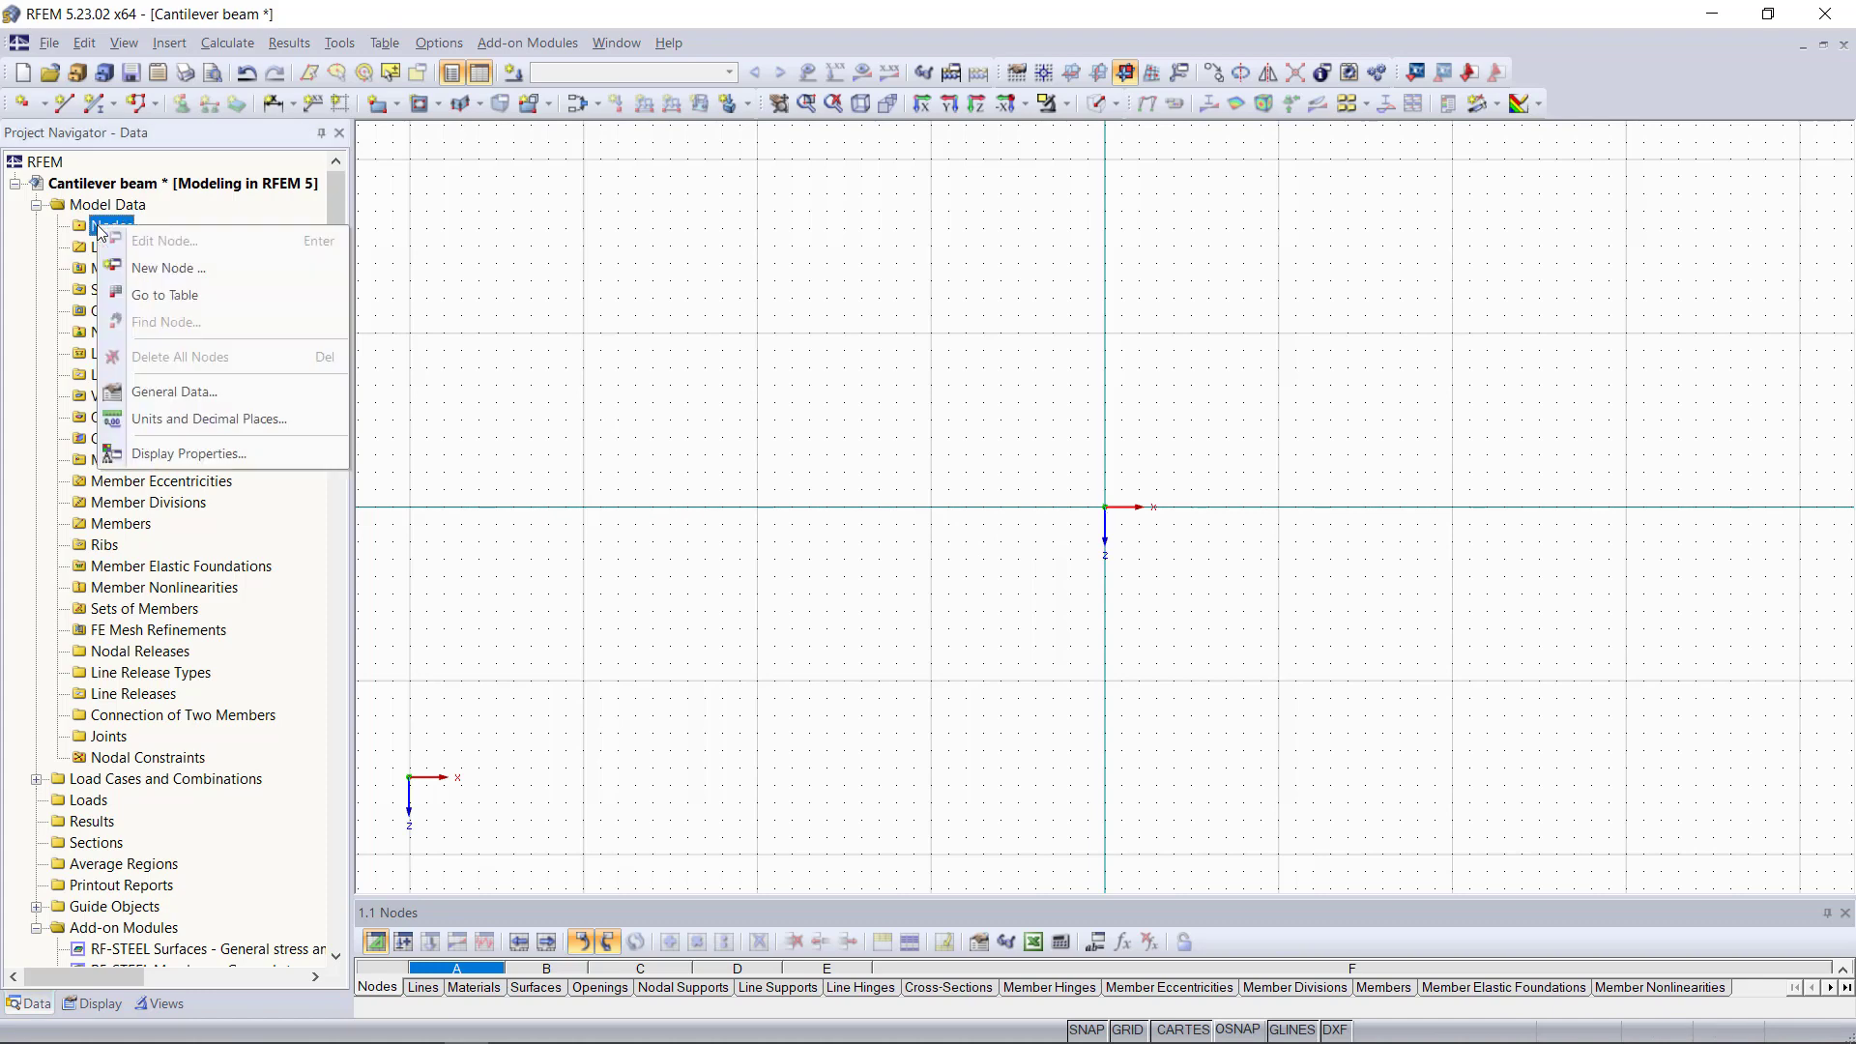
left_click(183, 268)
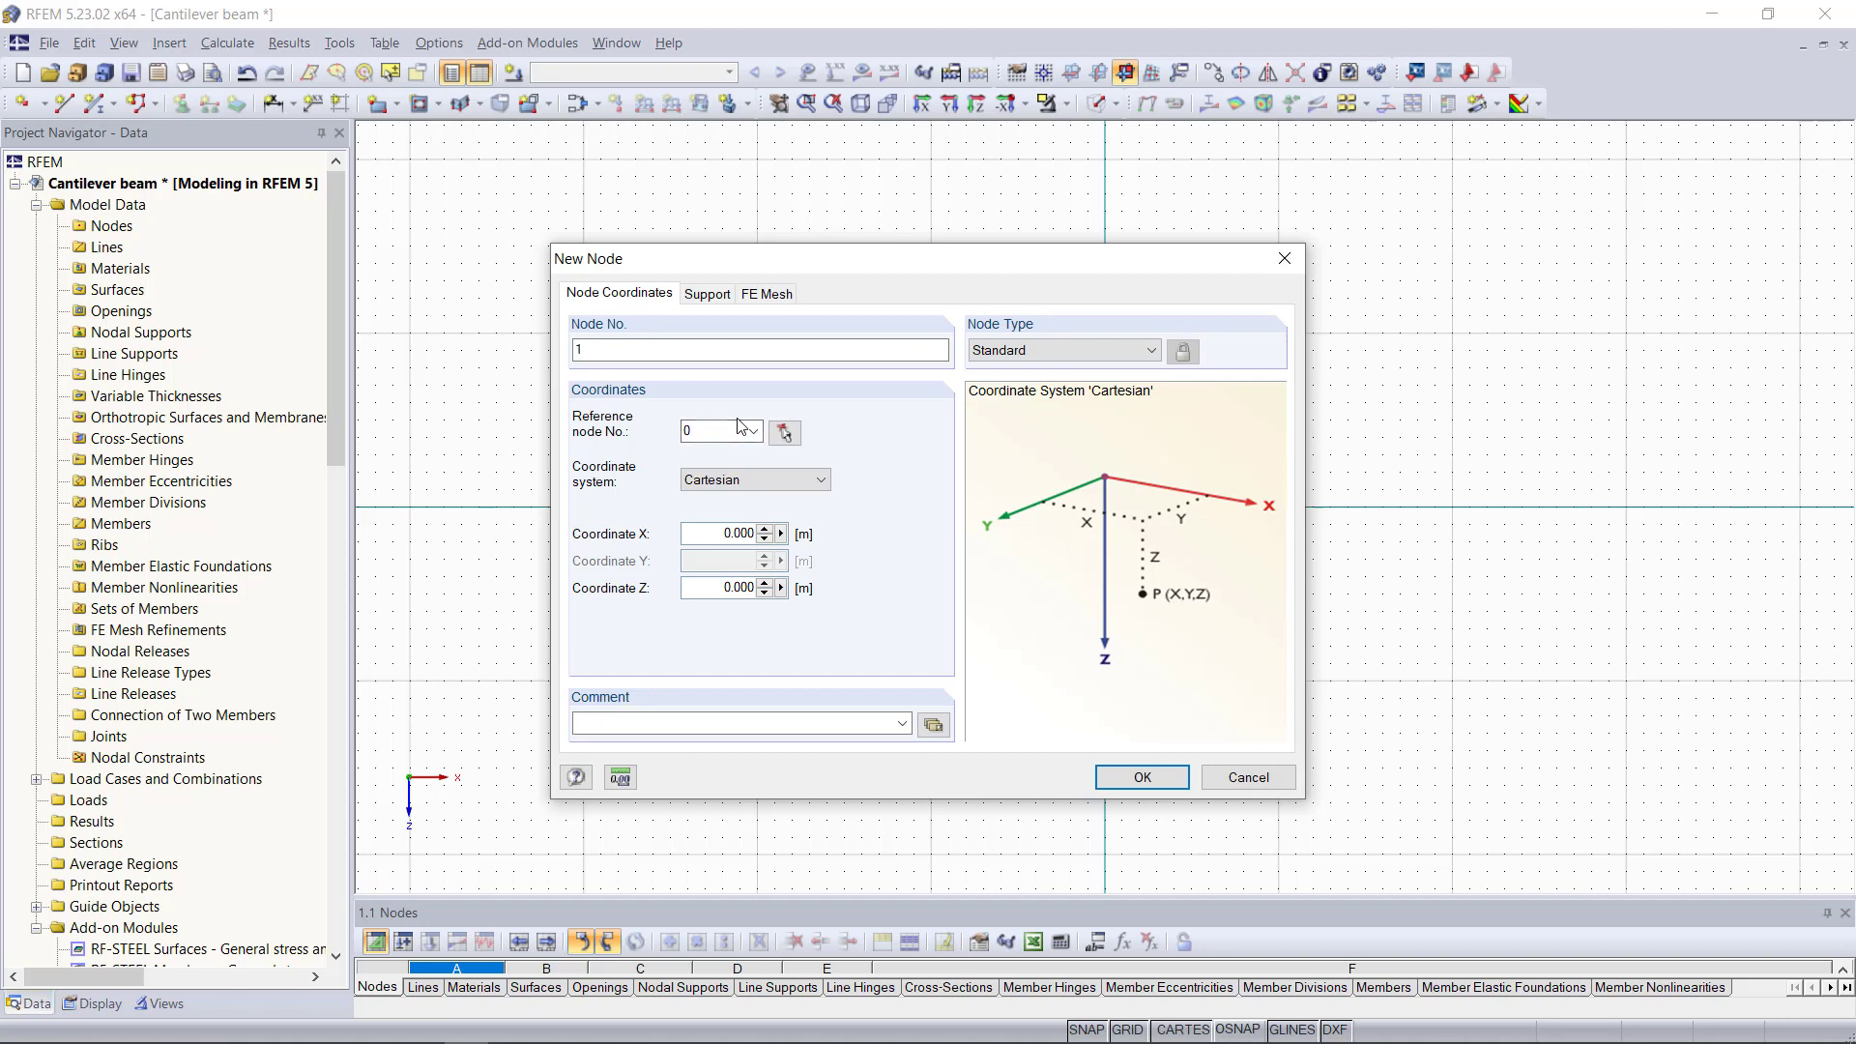
left_click(727, 588)
left_click(1136, 778)
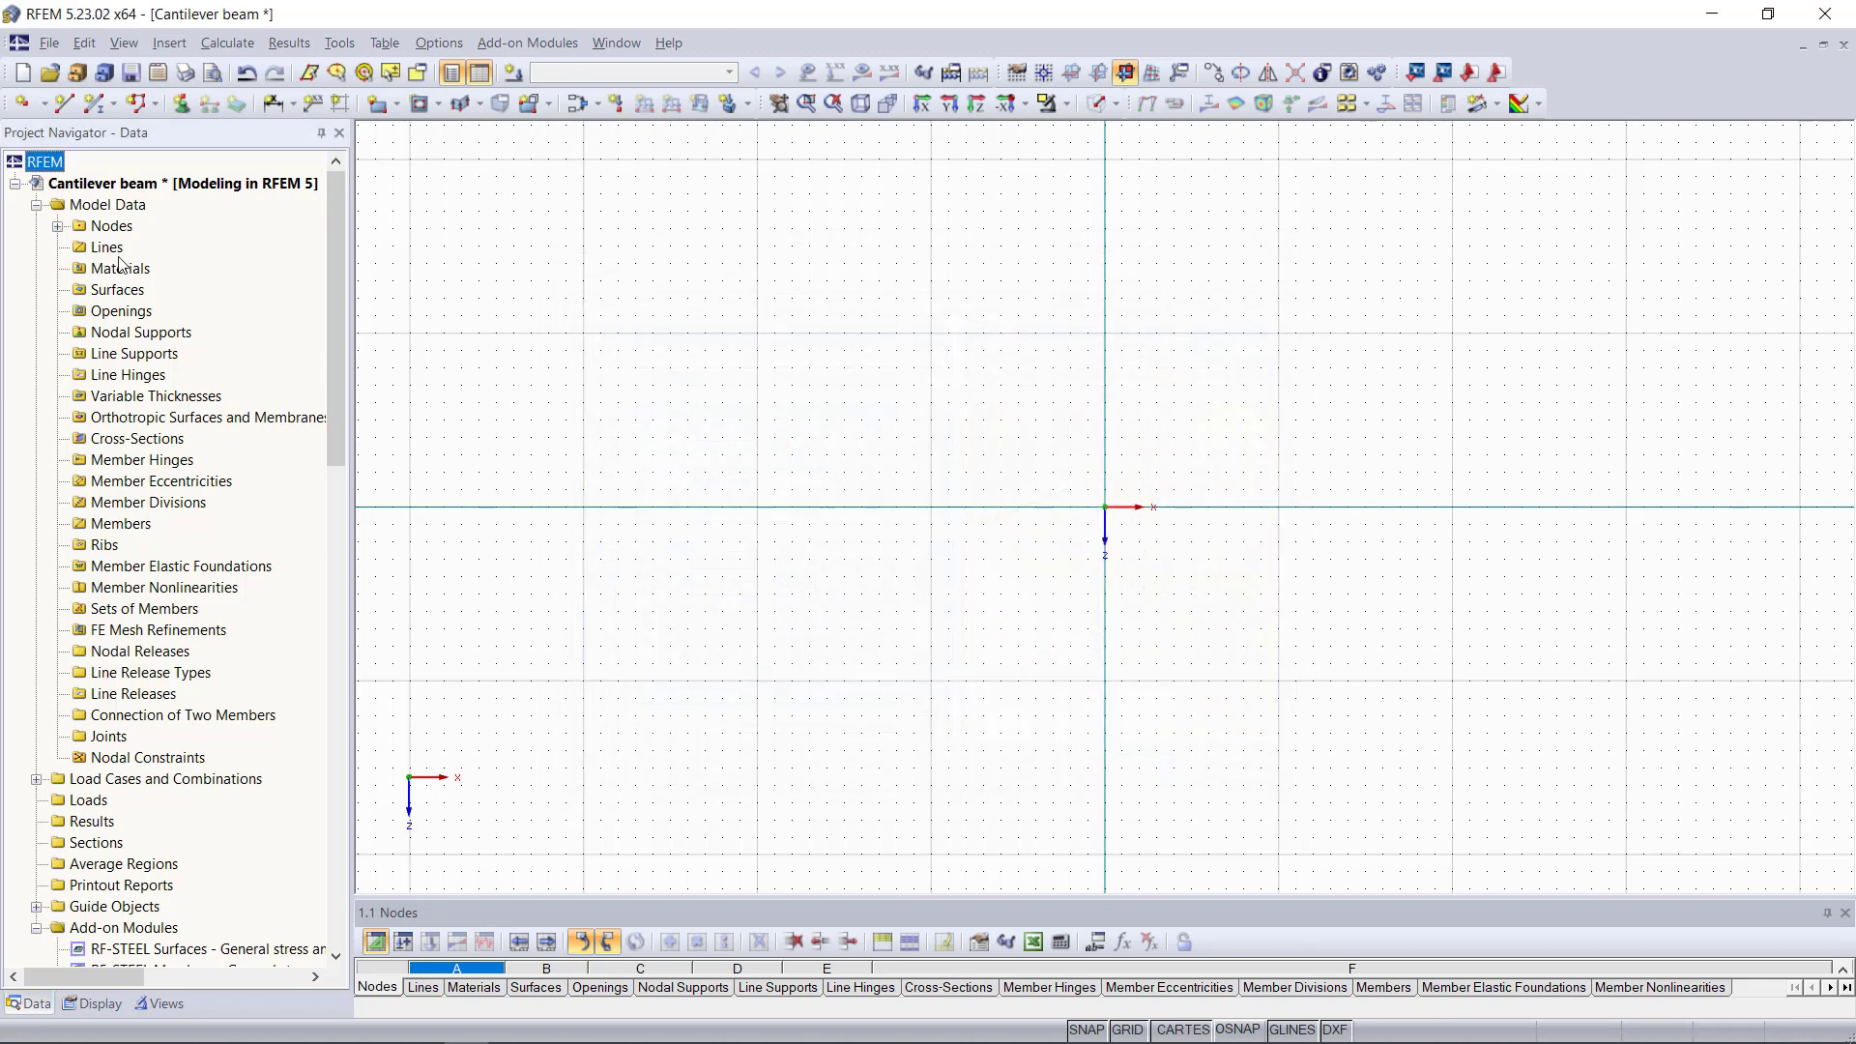
Create standard node 2 with an X coordinate of 3.000 m and a Z coordinate of 0.000 m
left_click(99, 228)
right_click(100, 230)
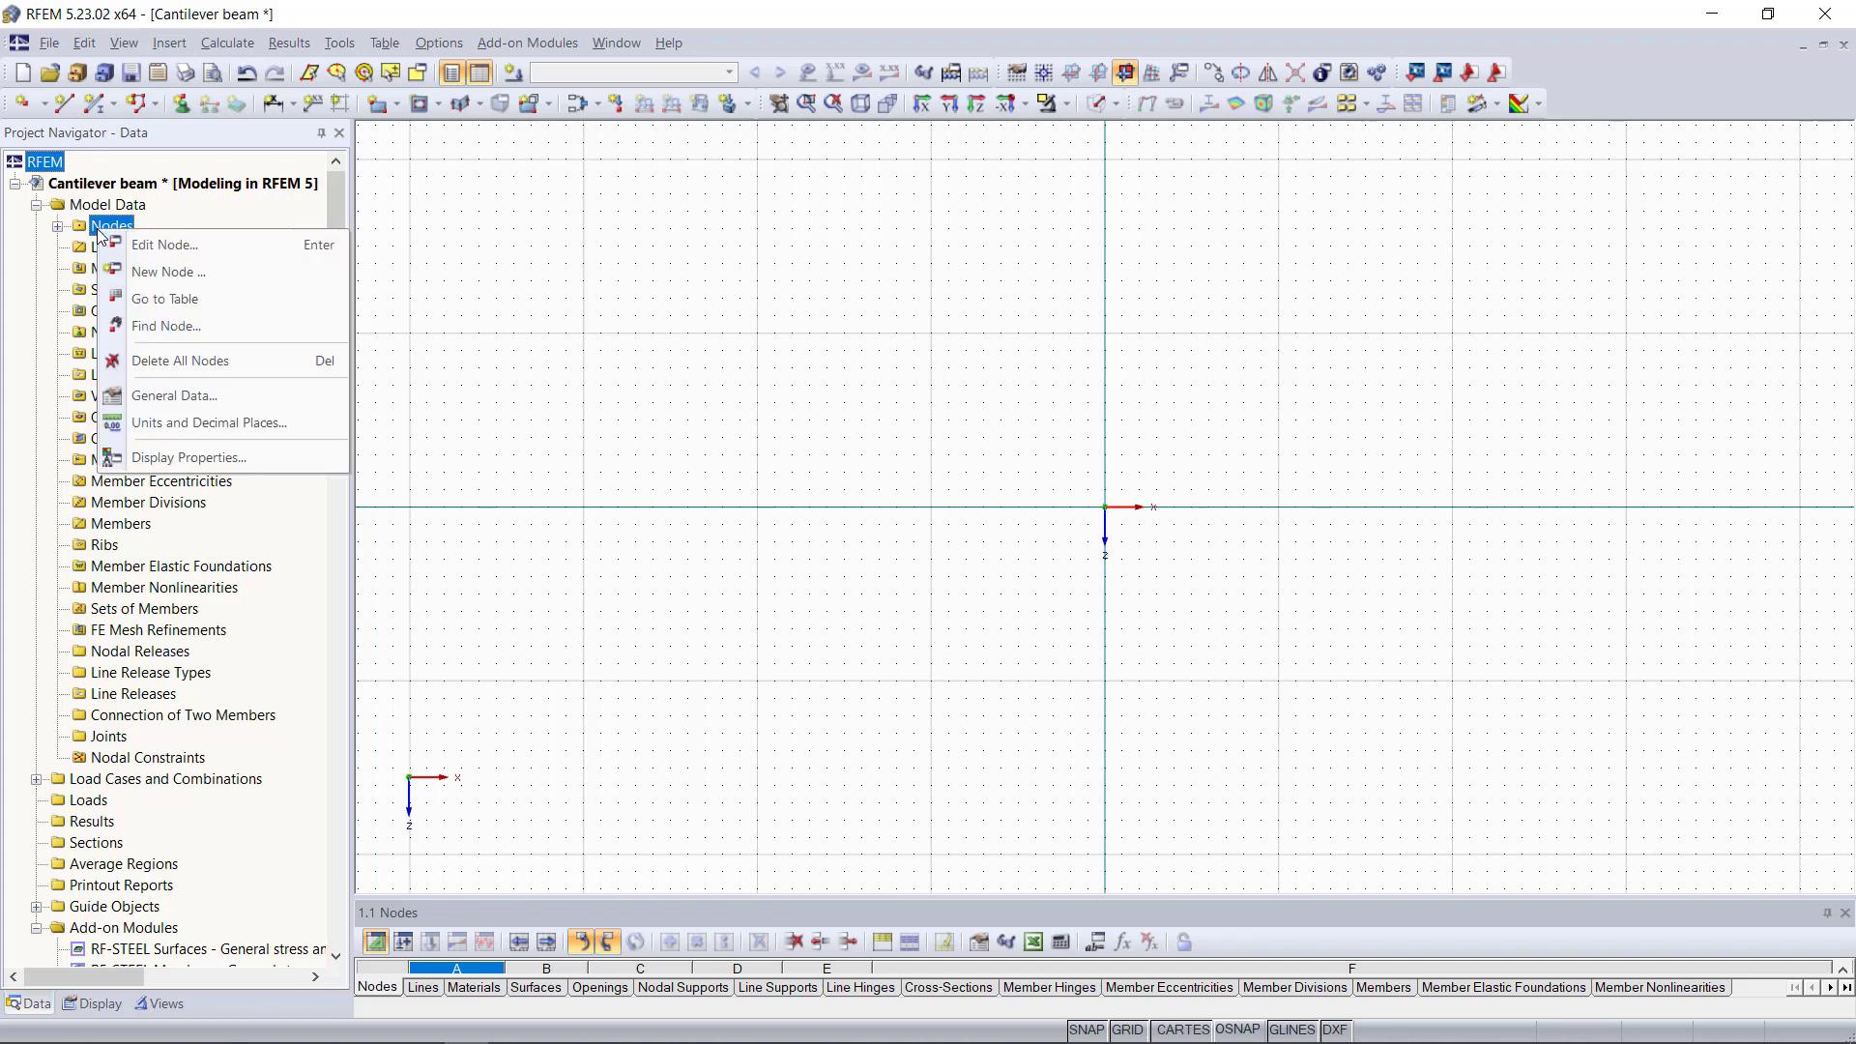
left_click(170, 272)
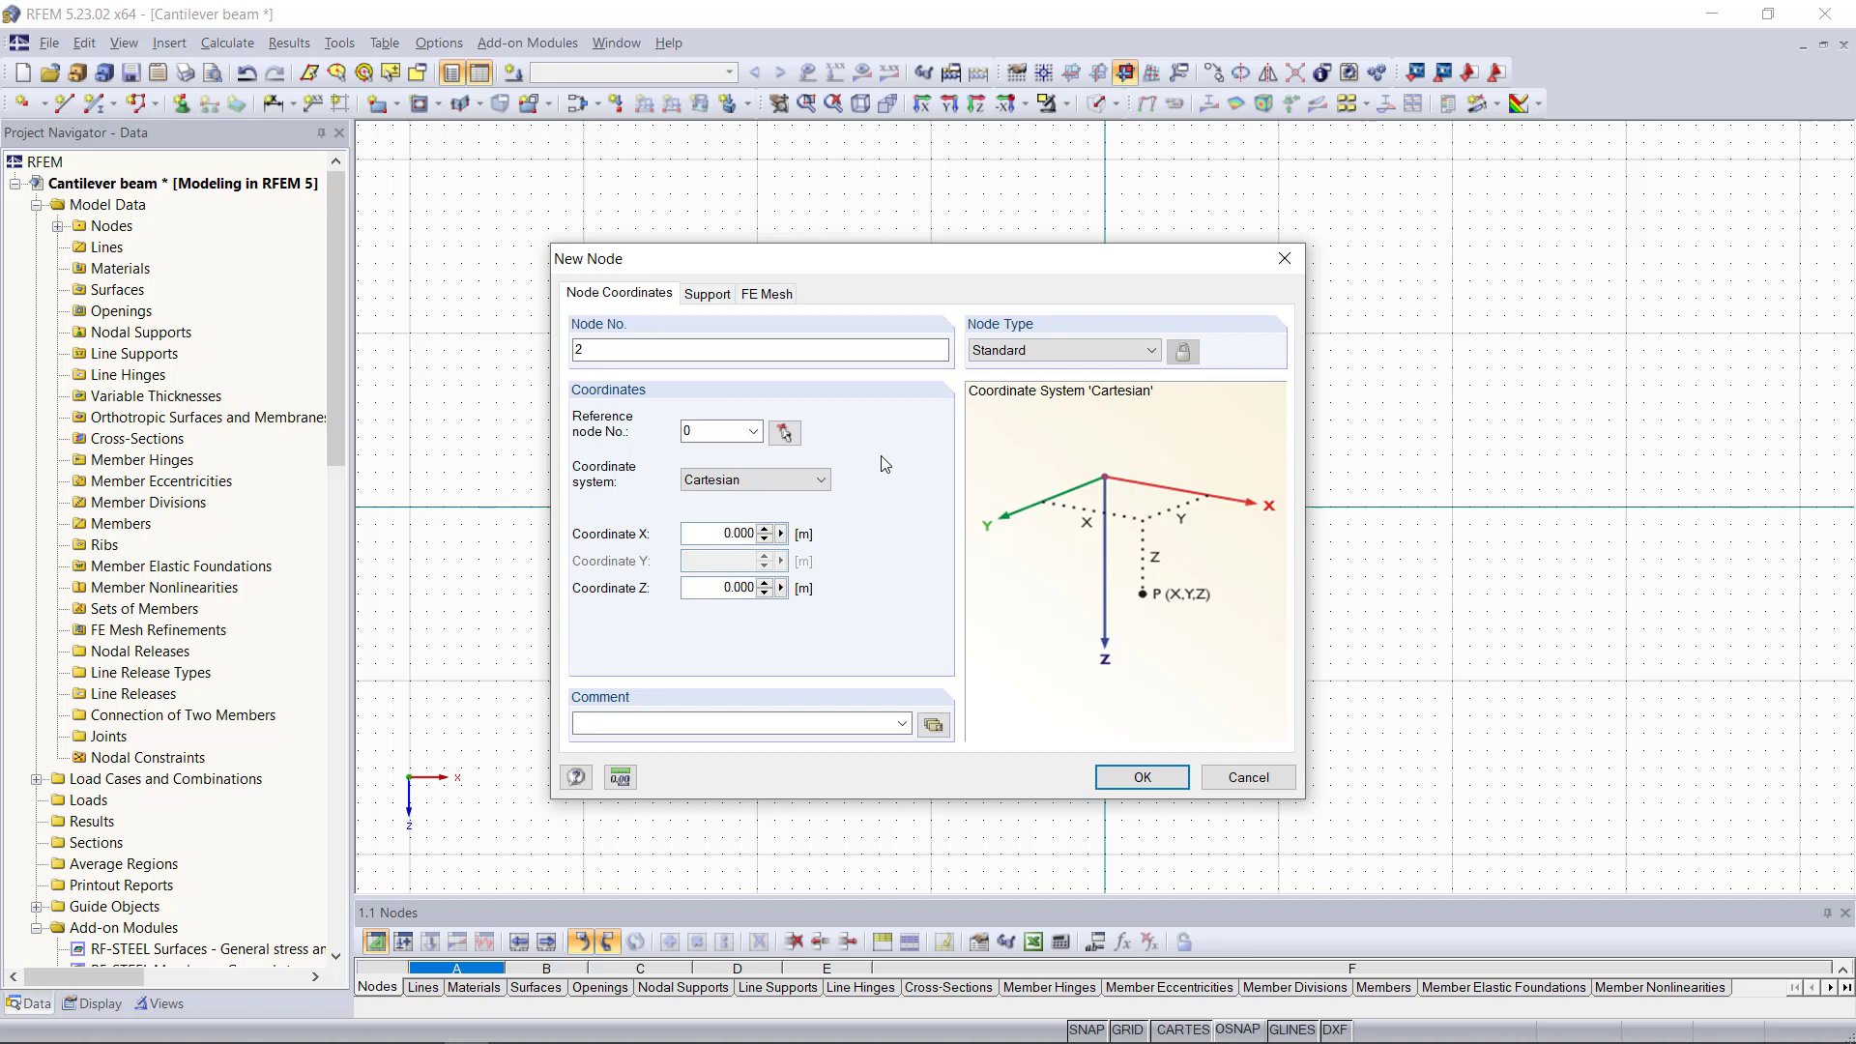
double_click(747, 533)
type("3")
left_click(725, 588)
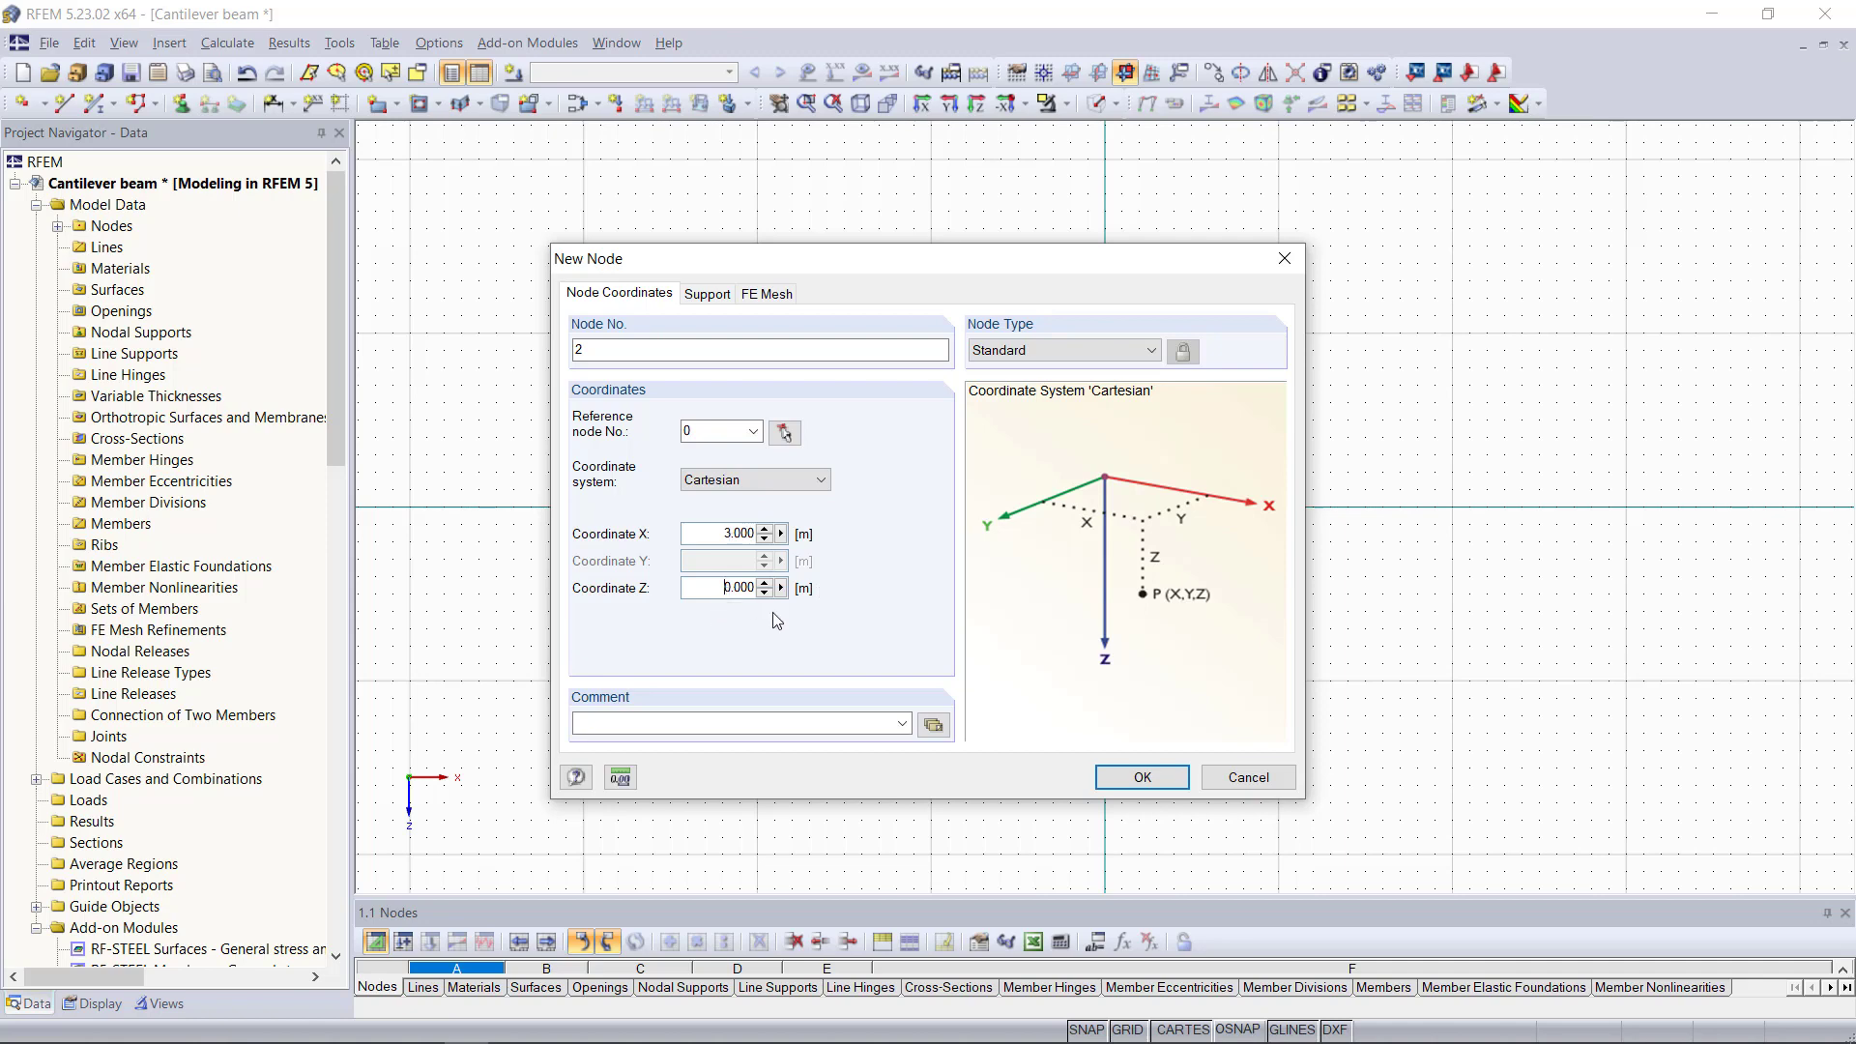
left_click(1142, 777)
scroll(1266, 557, "up", 3)
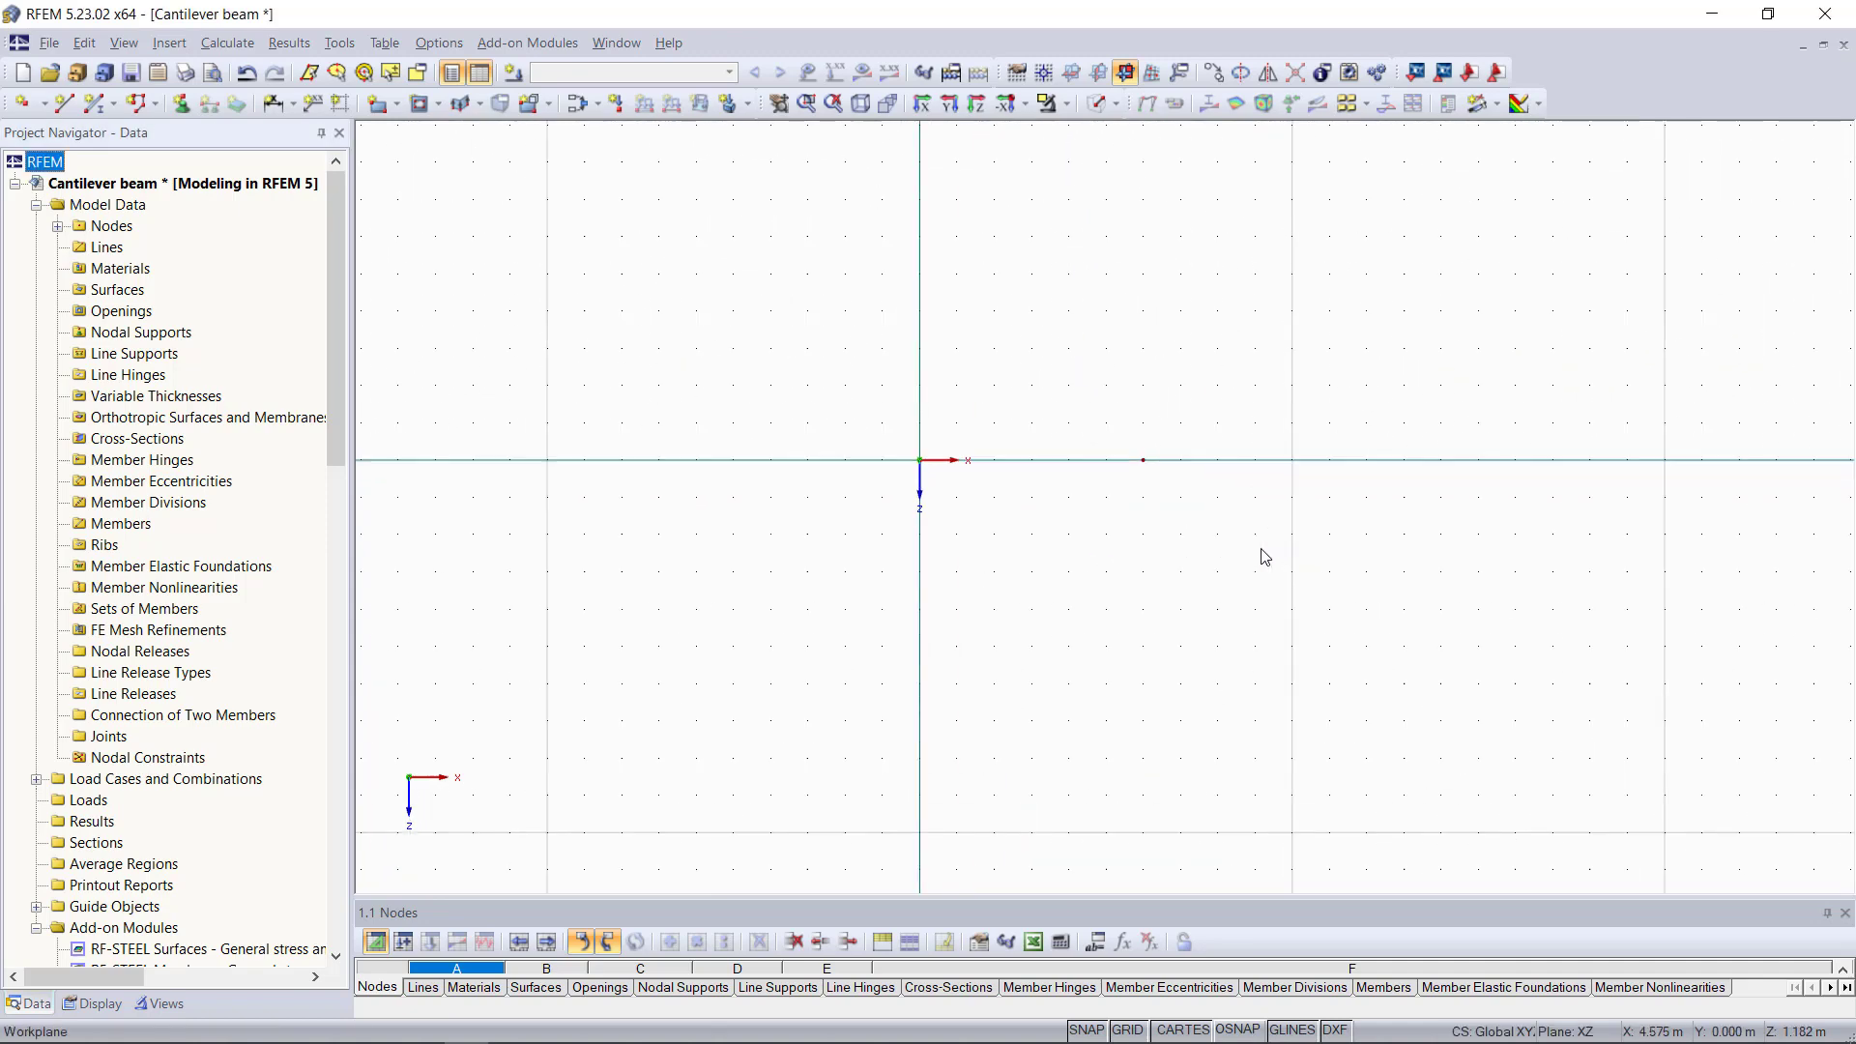
scroll(1265, 558, "up", 1)
left_click_drag(635, 302, 998, 510)
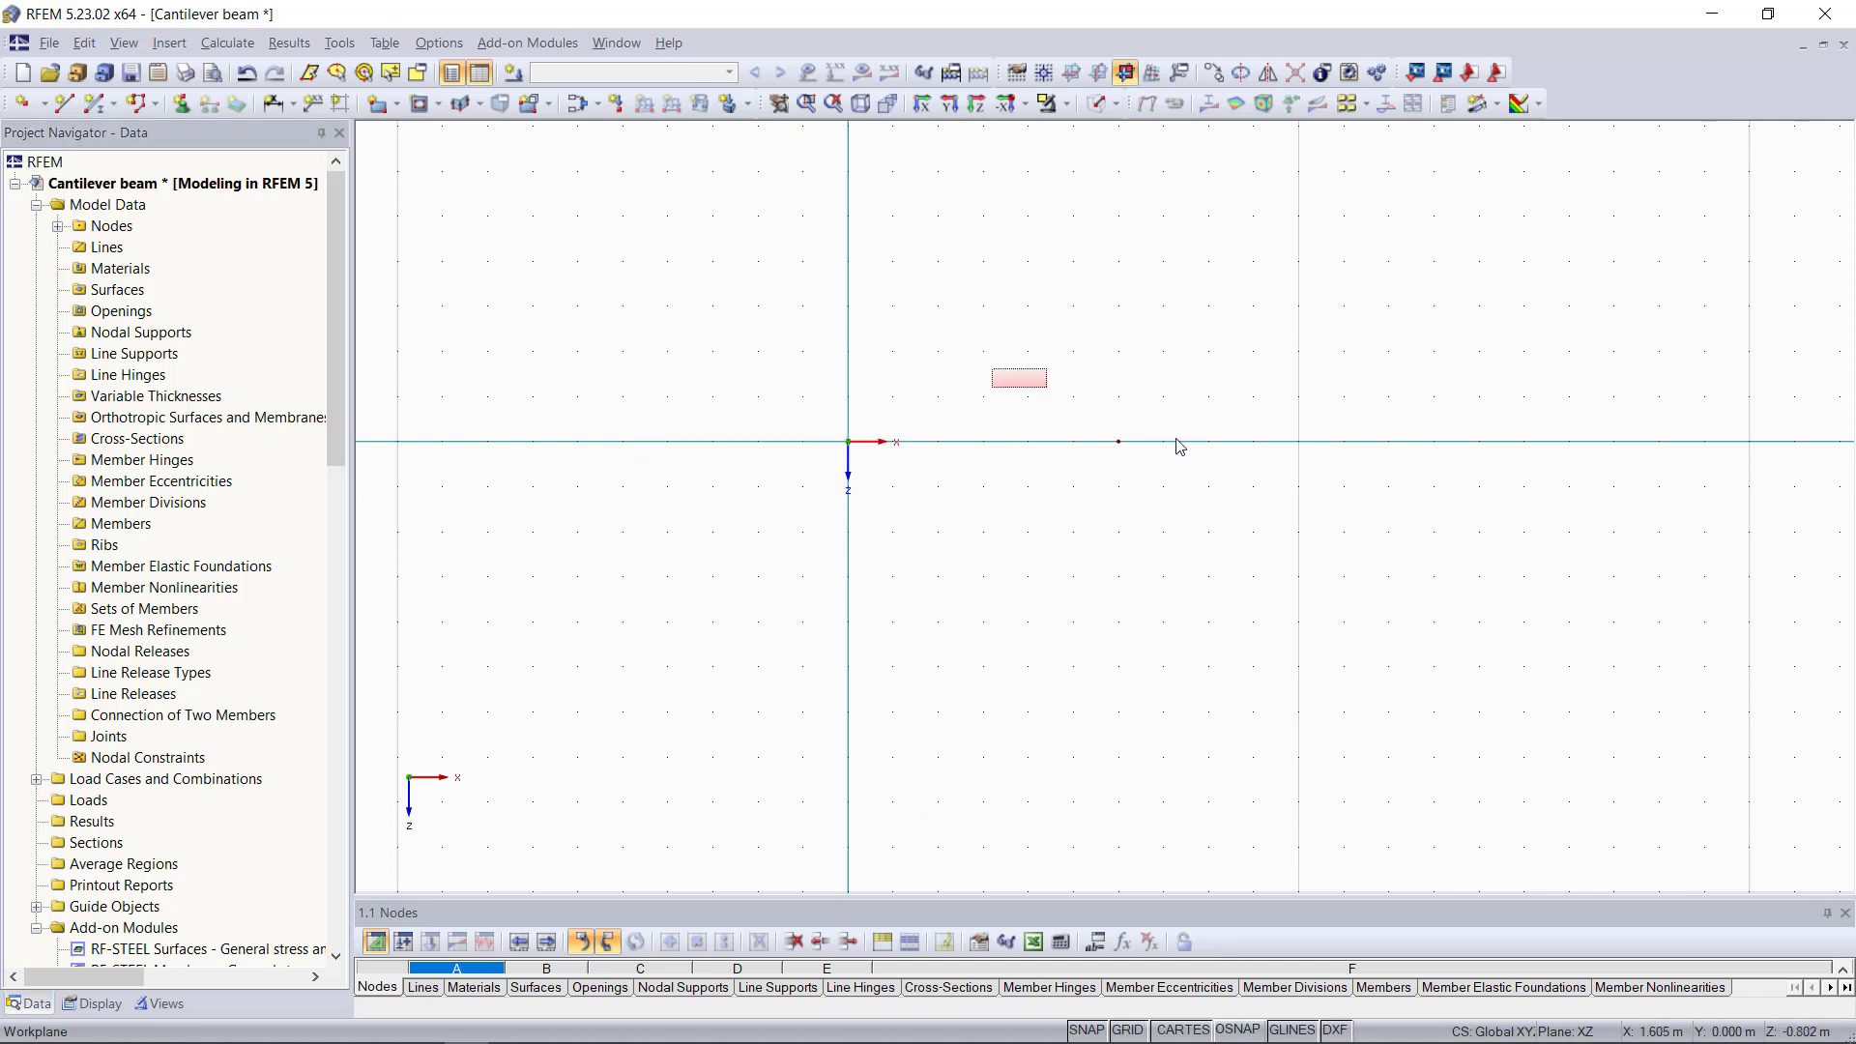
left_click_drag(1180, 446, 1339, 529)
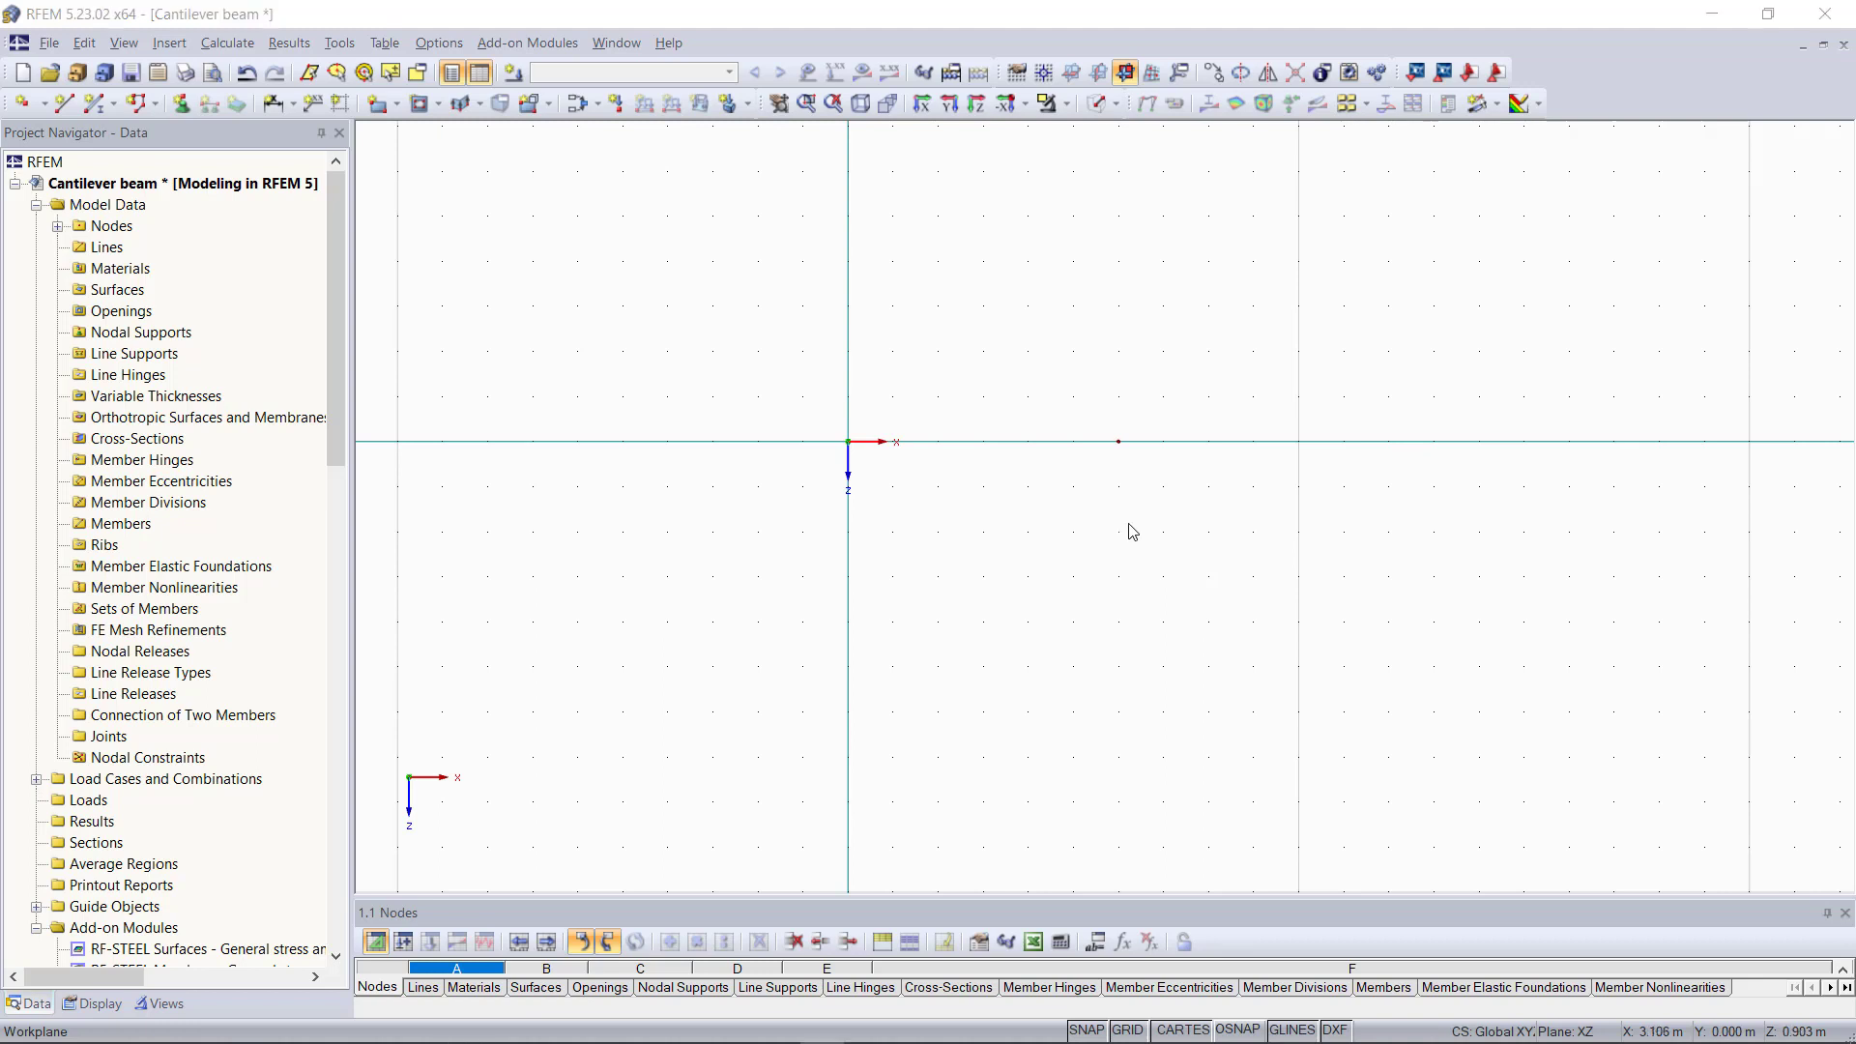
Start defining a new polyline with line number 1
left_click(104, 248)
right_click(103, 249)
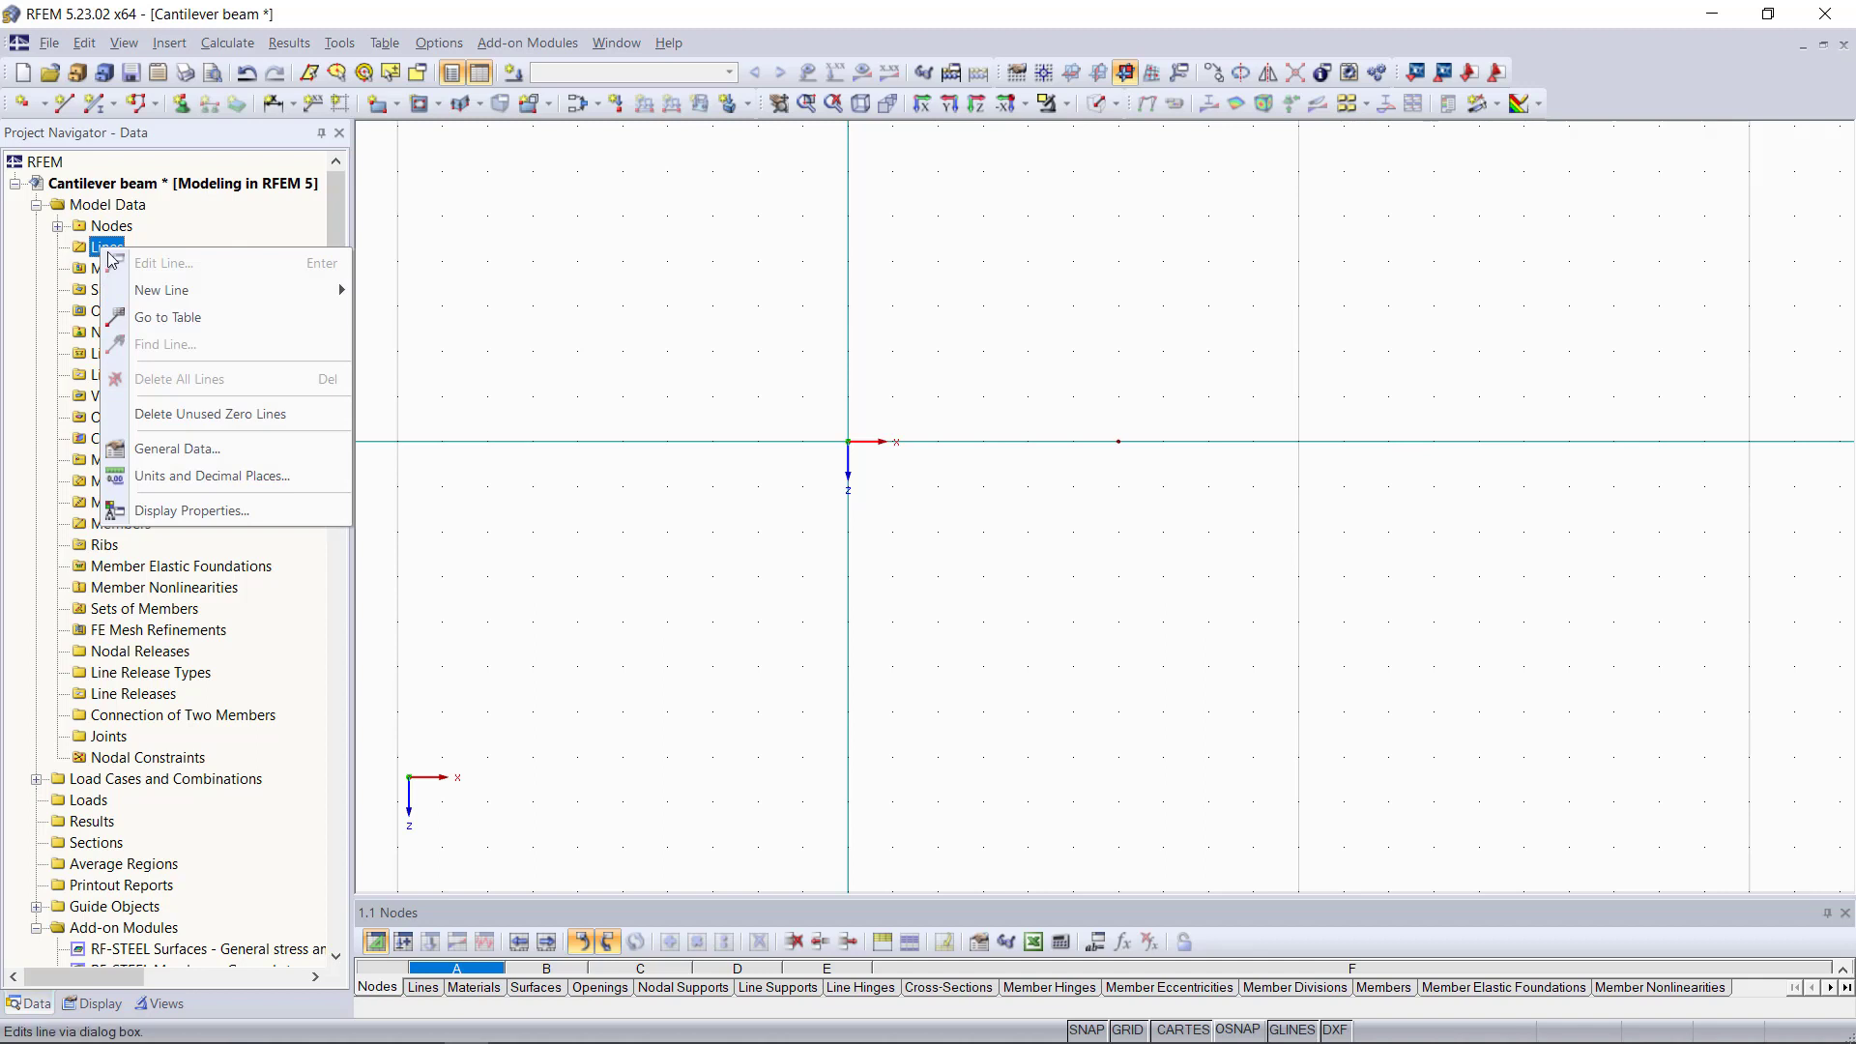
mouse_move(332, 303)
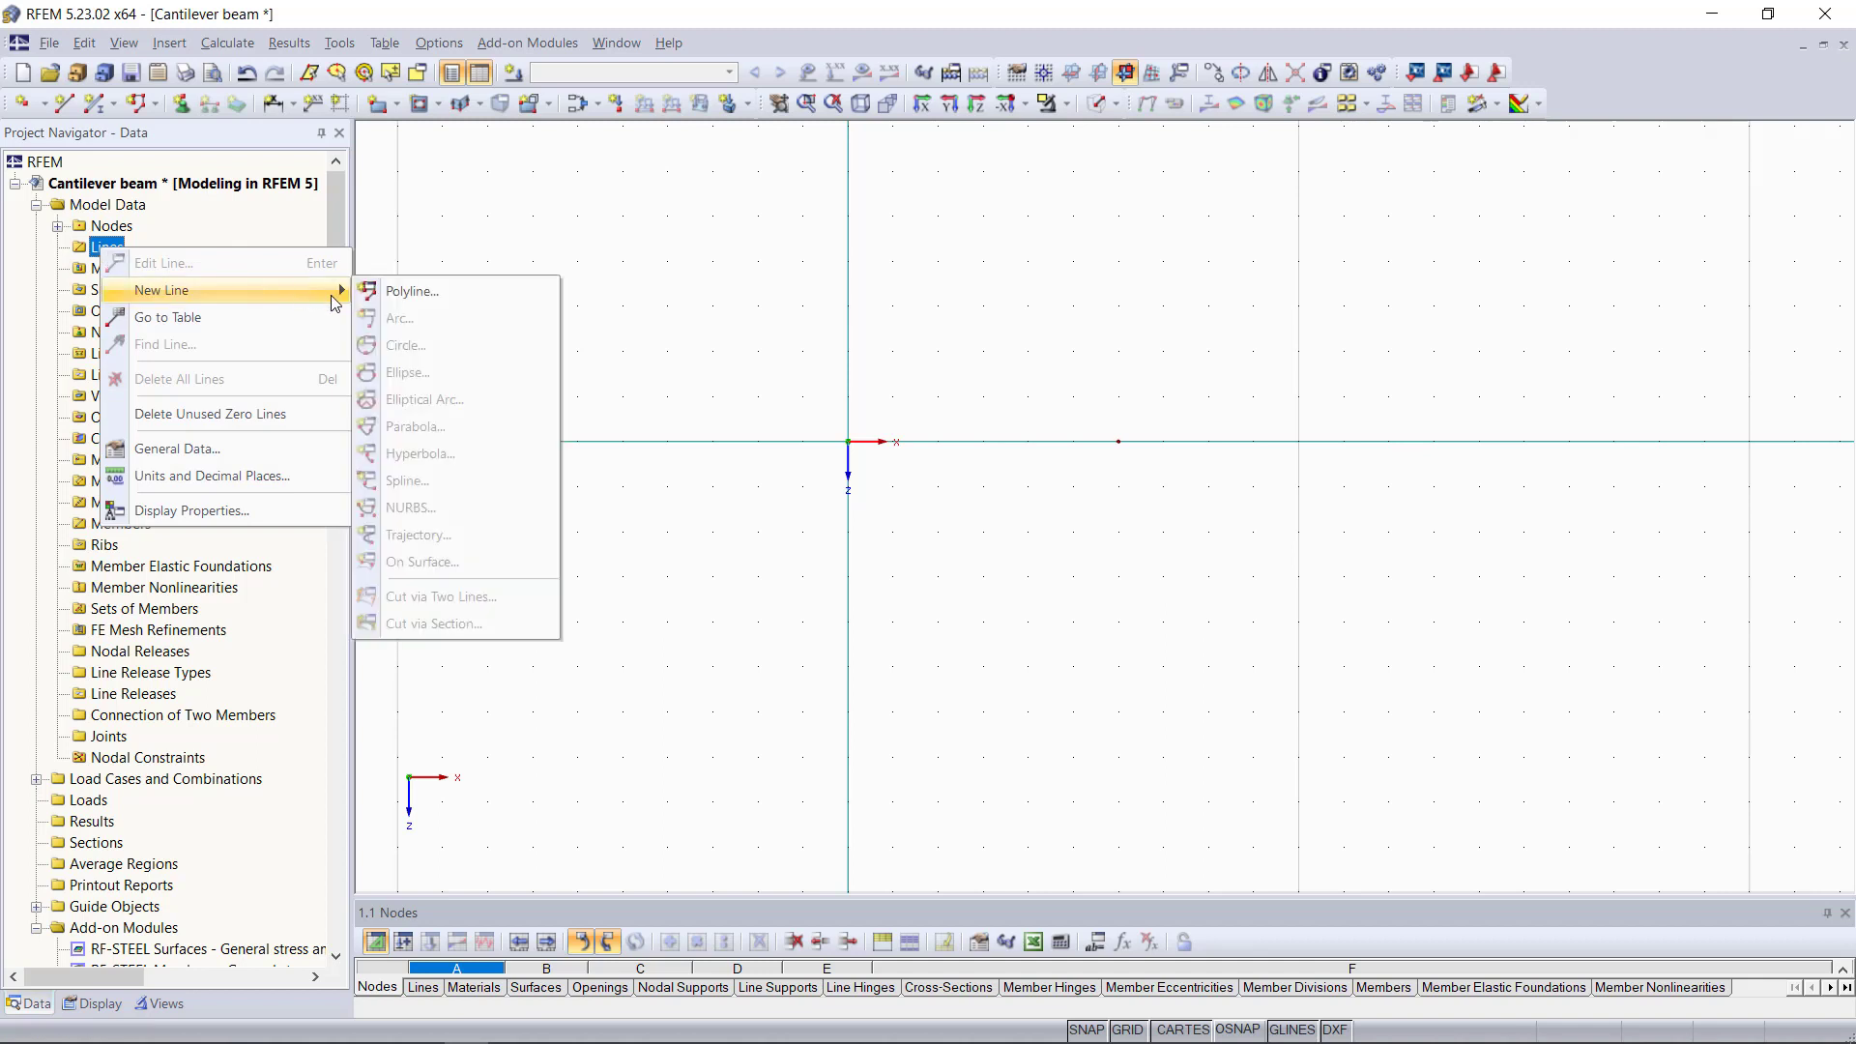
left_click(424, 308)
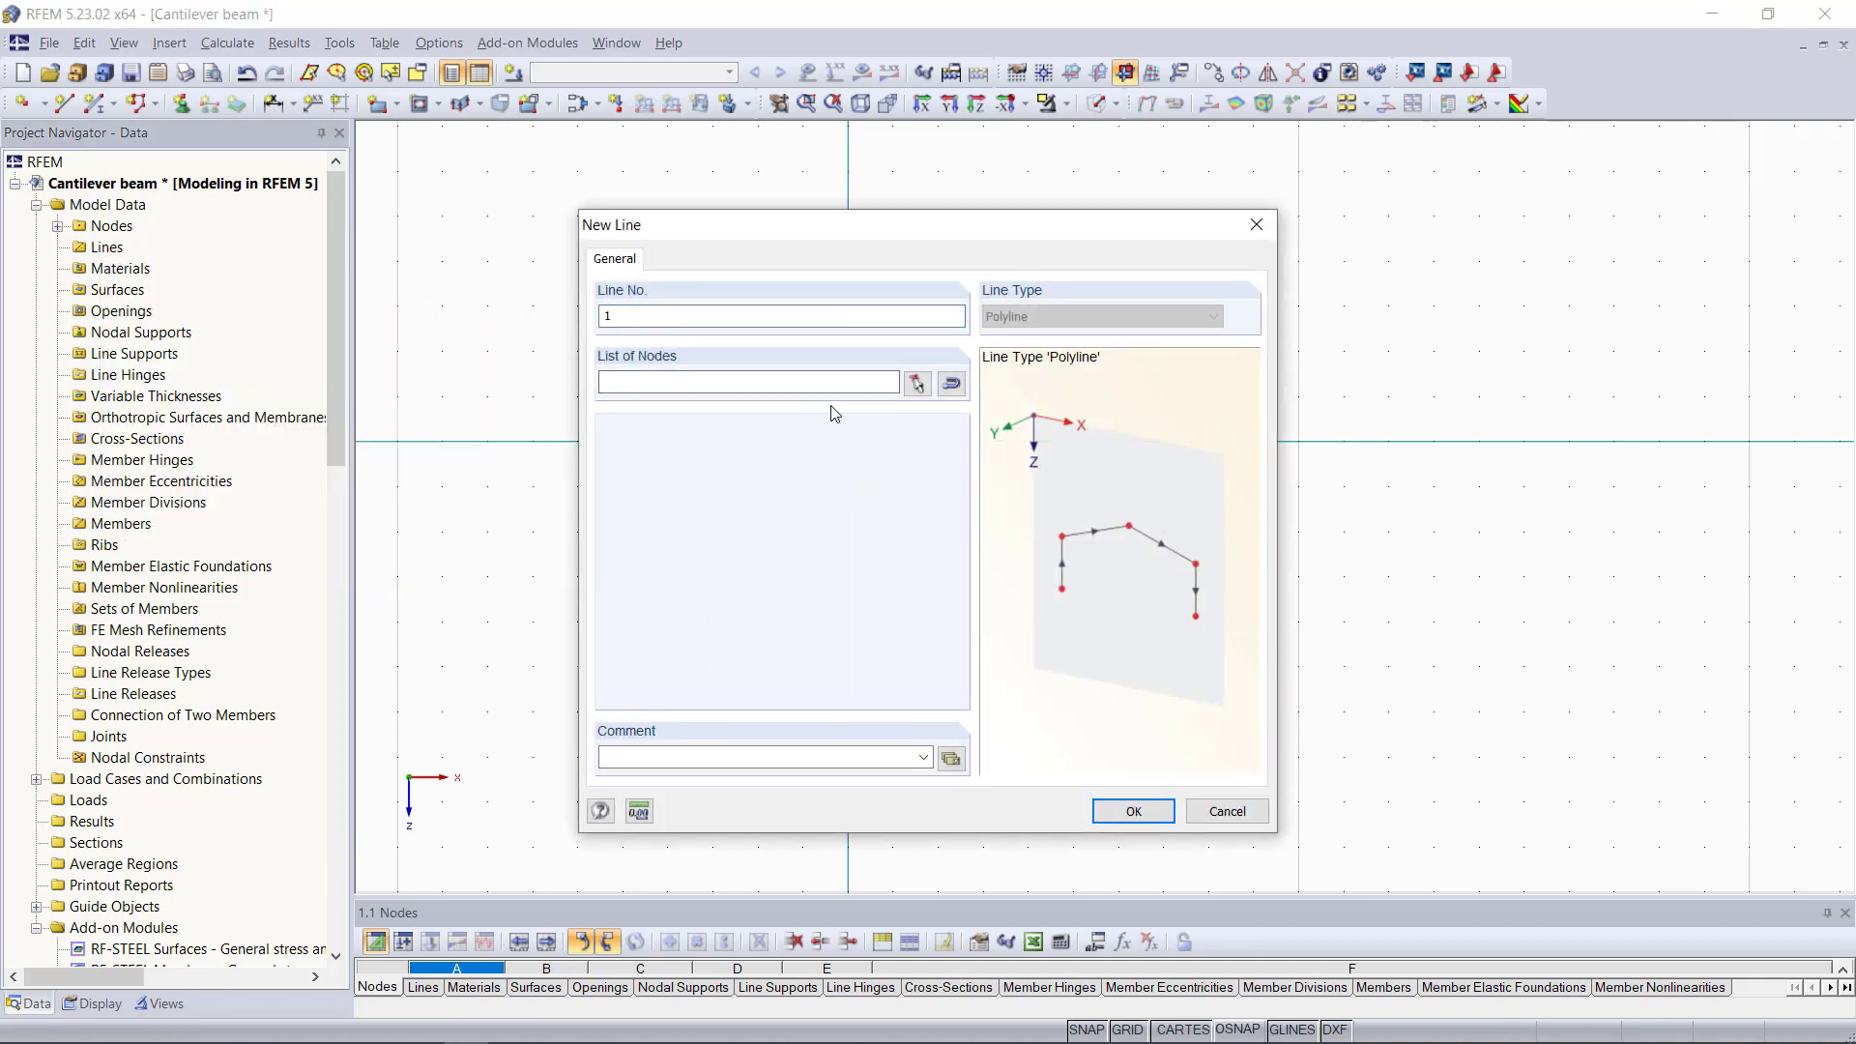
left_click(786, 319)
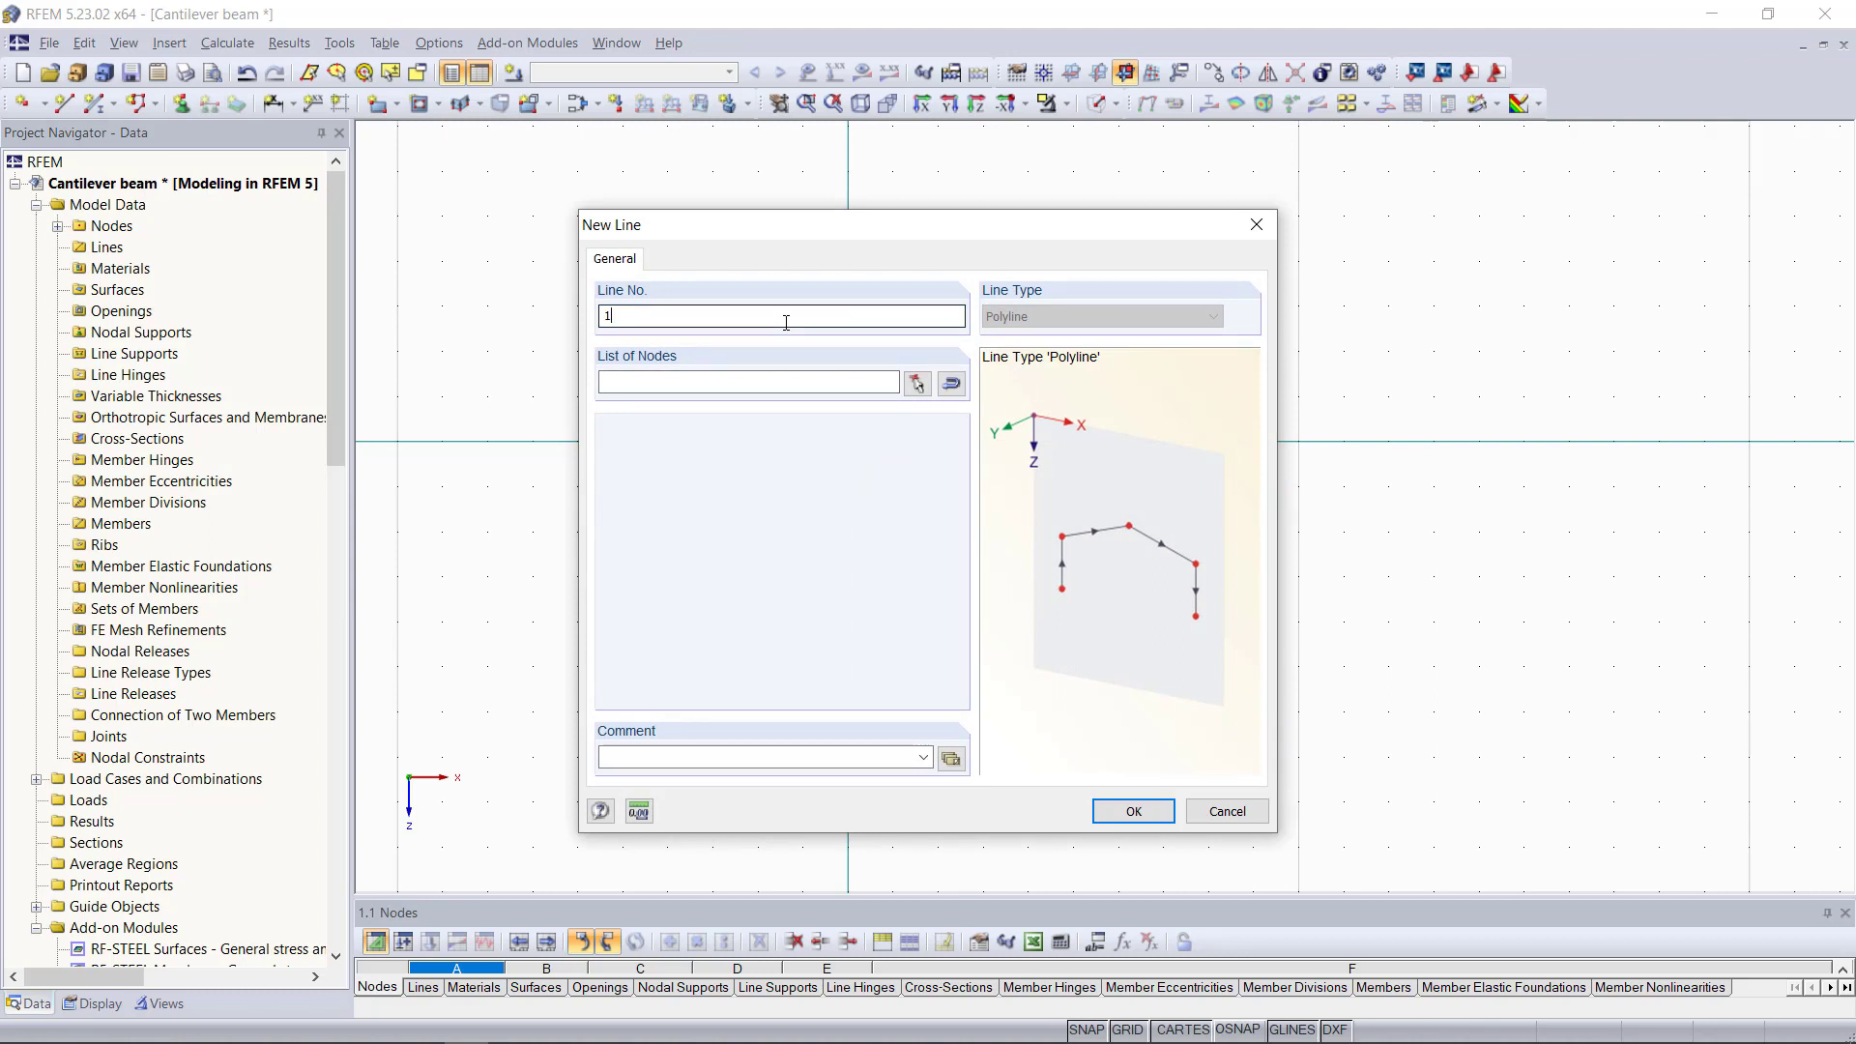
left_click(807, 380)
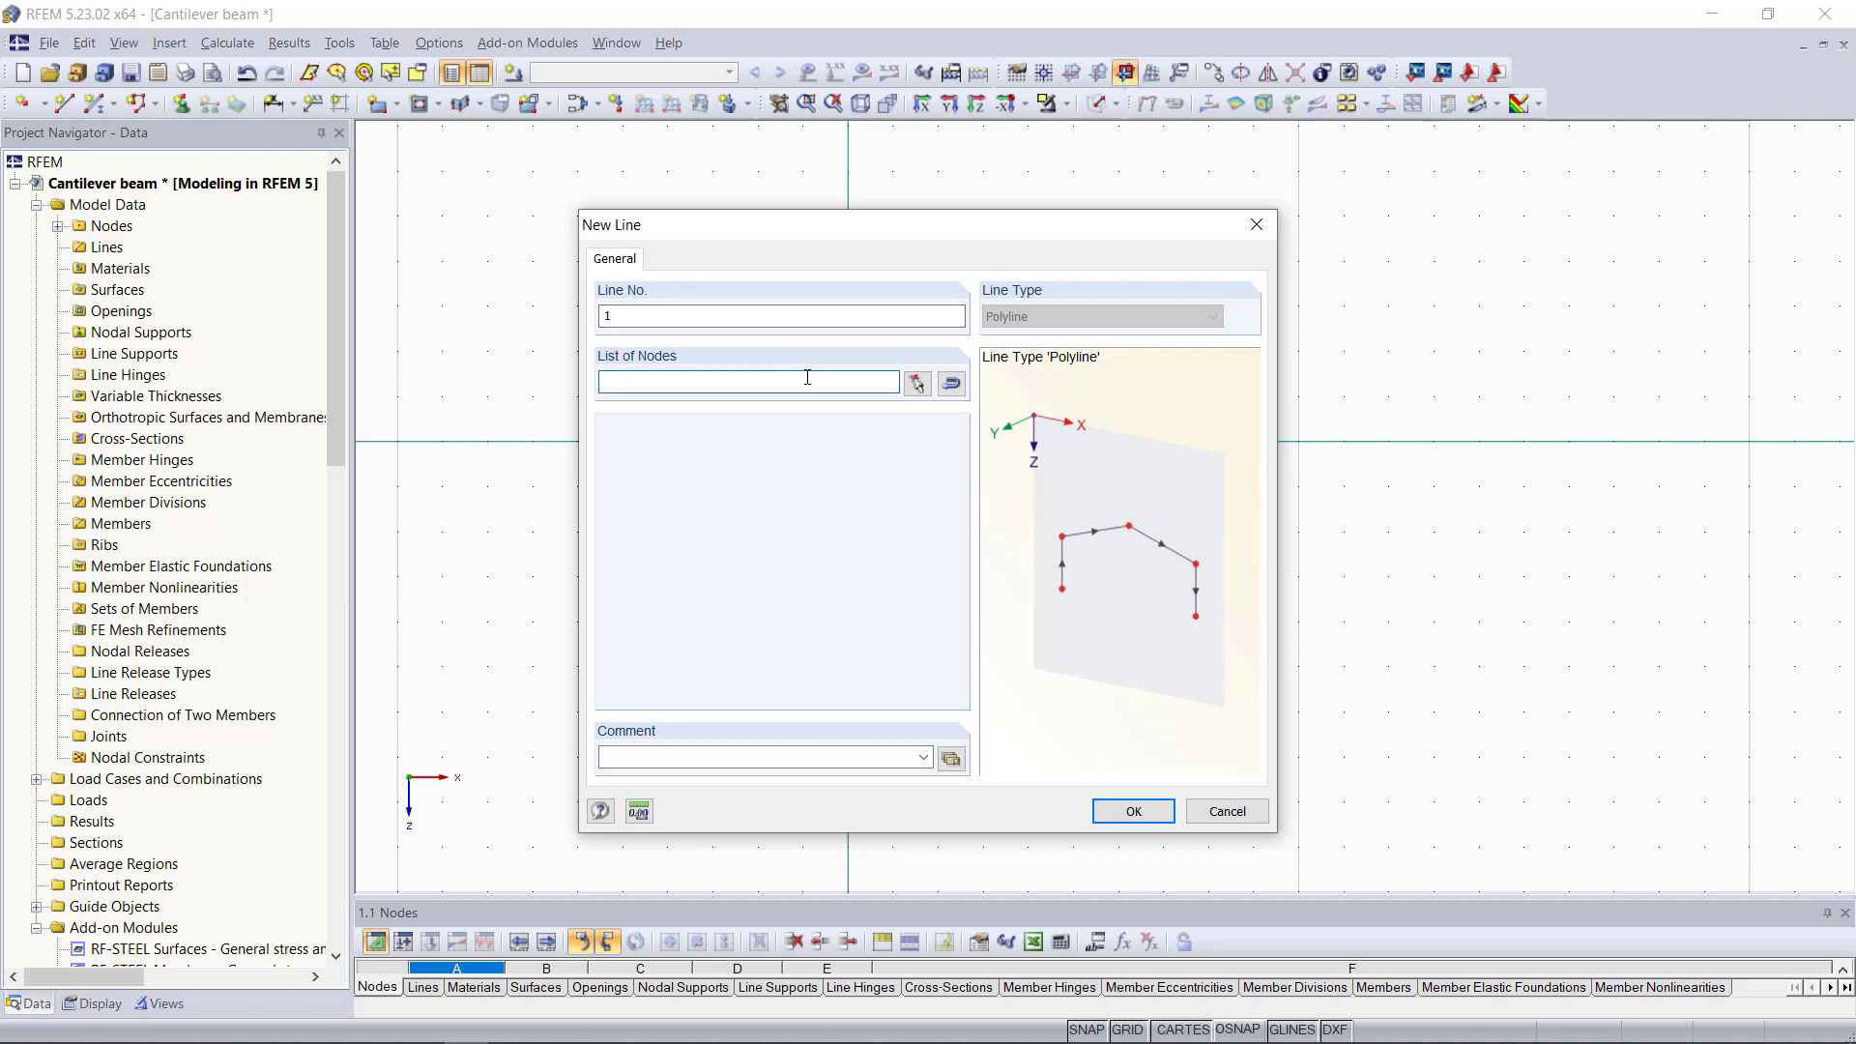
type("1,2")
key("BackSpace")
key("BackSpace")
key("BackSpace")
Pick nodes 1 and 2 in the model as the polyline's nodes and create the line
left_click(916, 384)
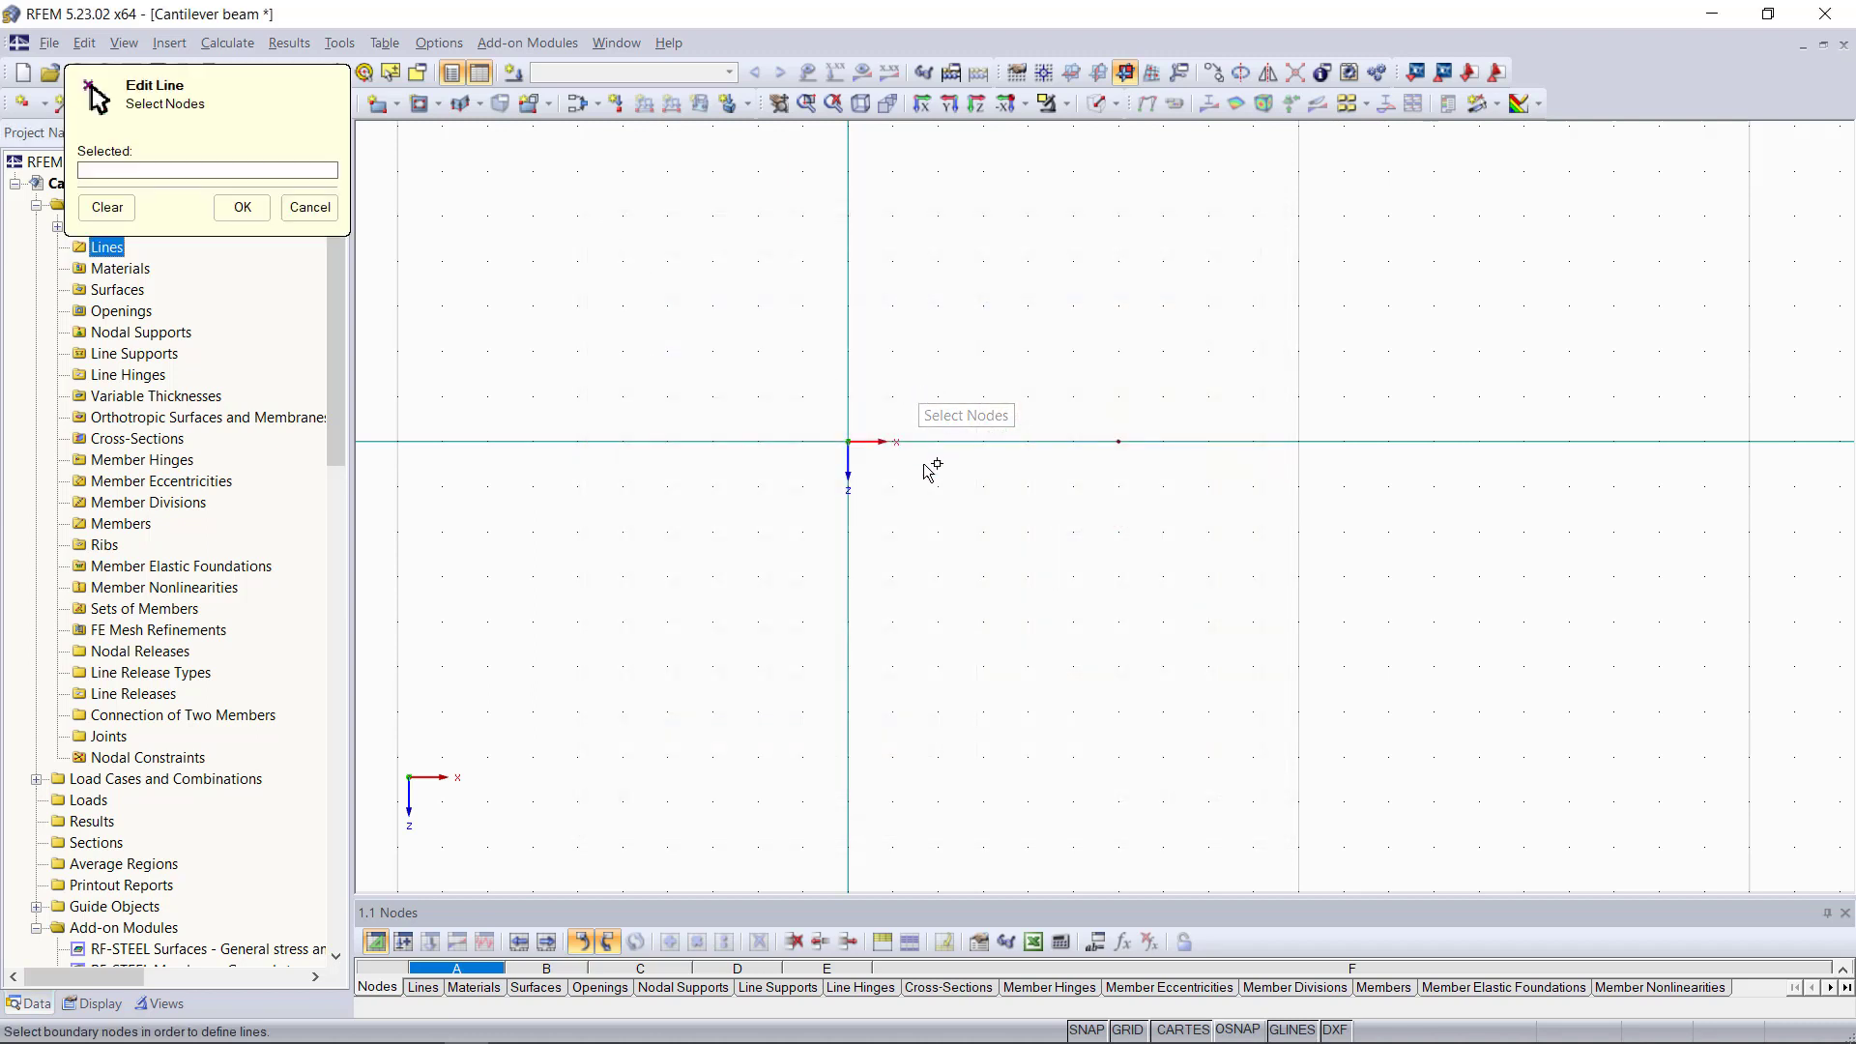
left_click(849, 442)
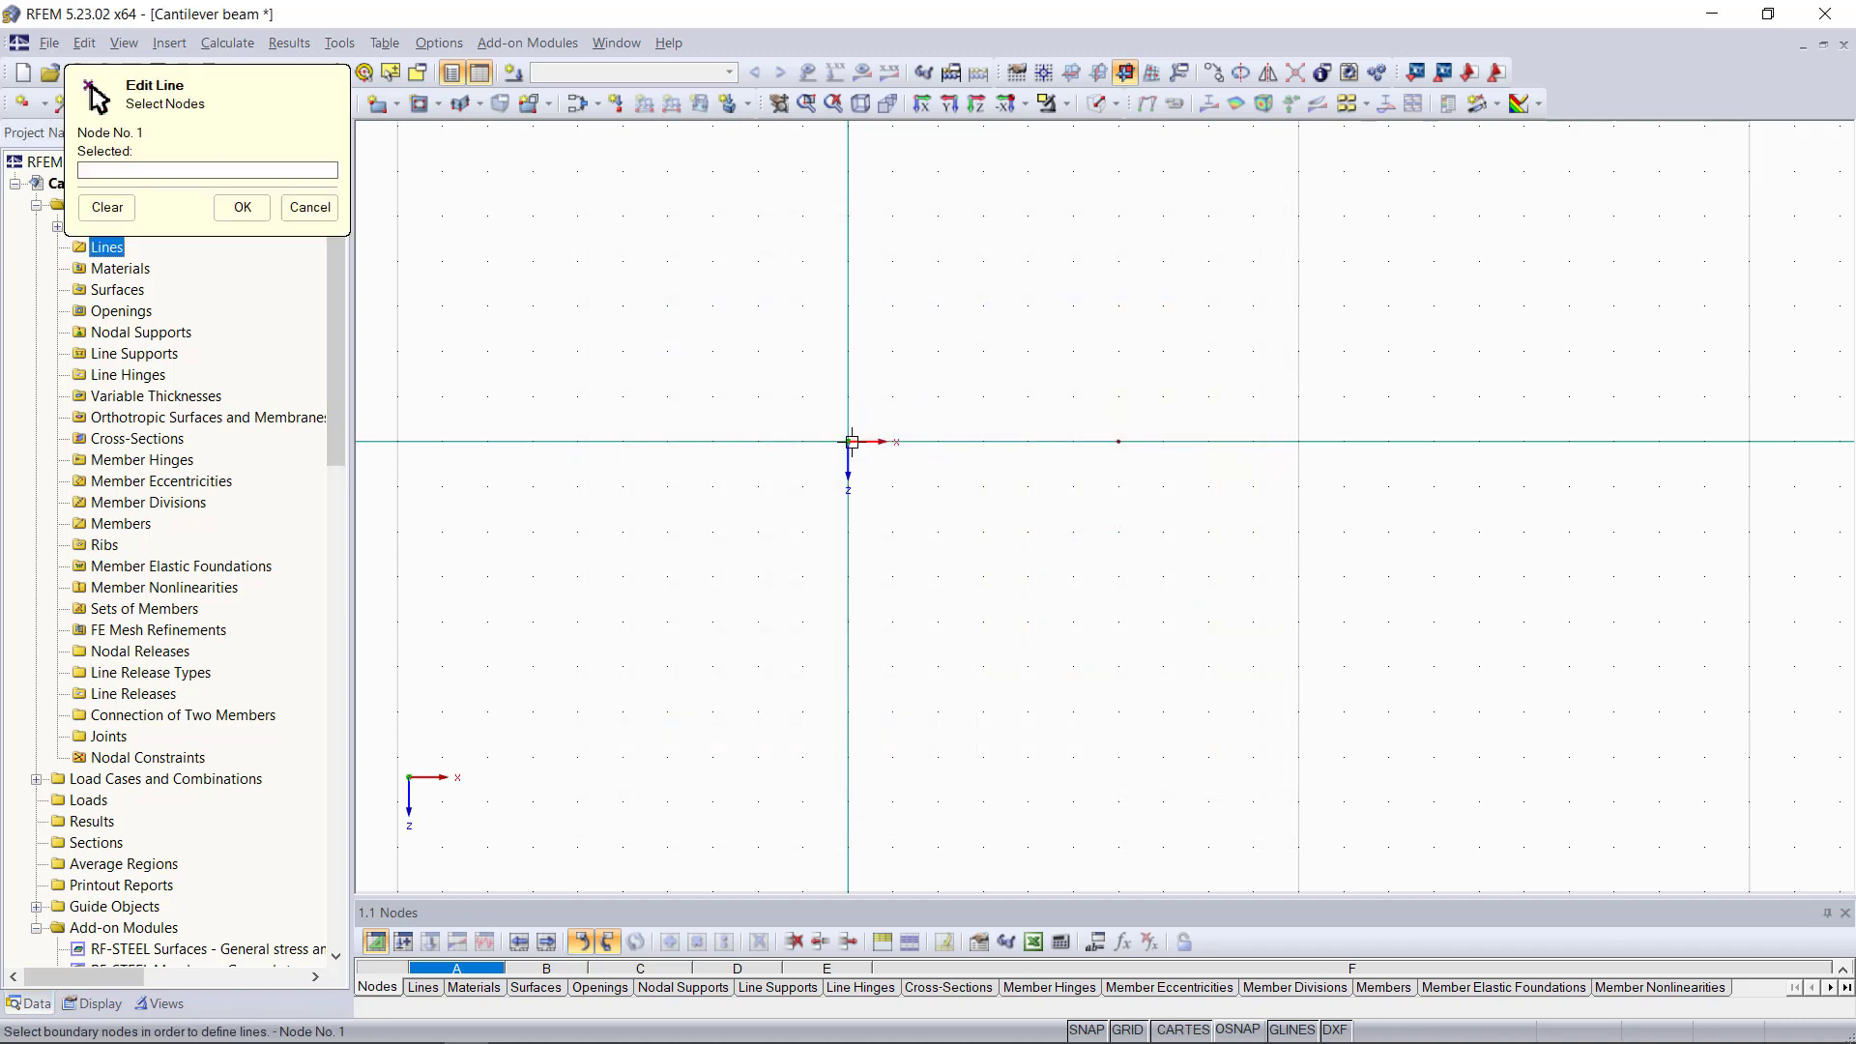
left_click(1119, 442)
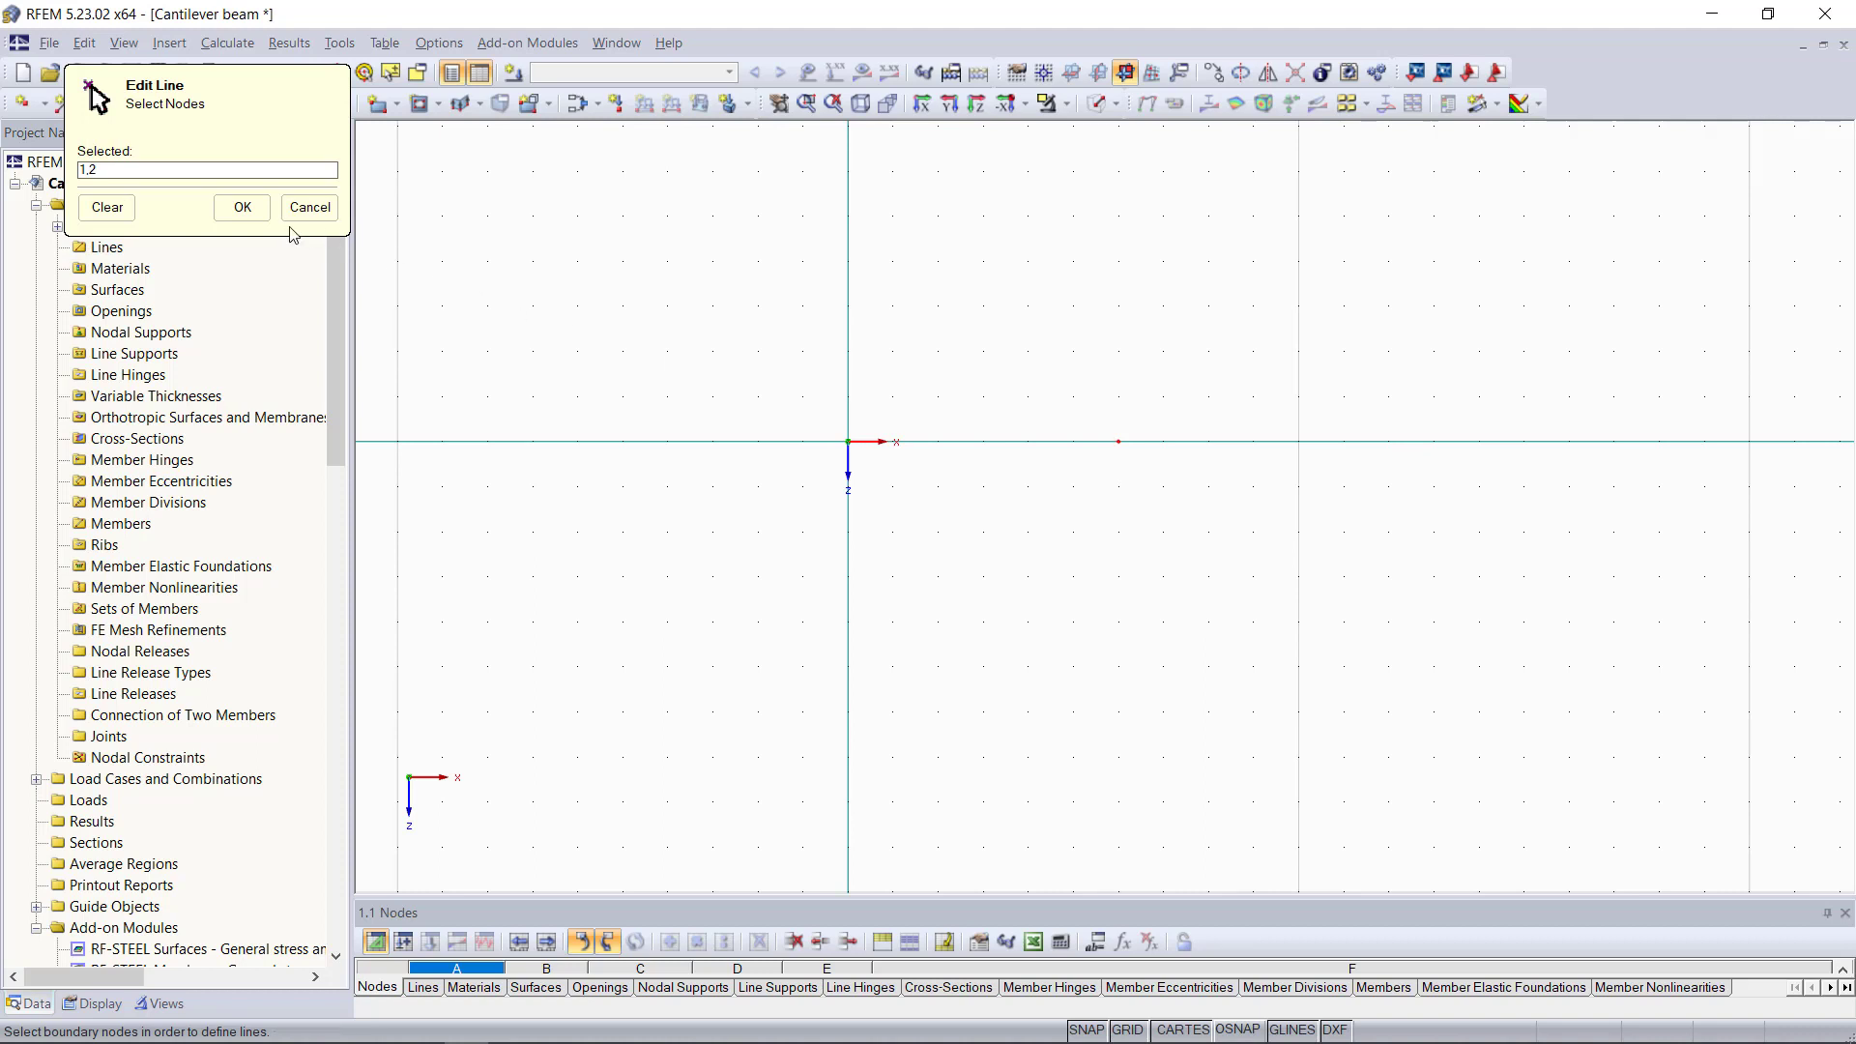
left_click(250, 209)
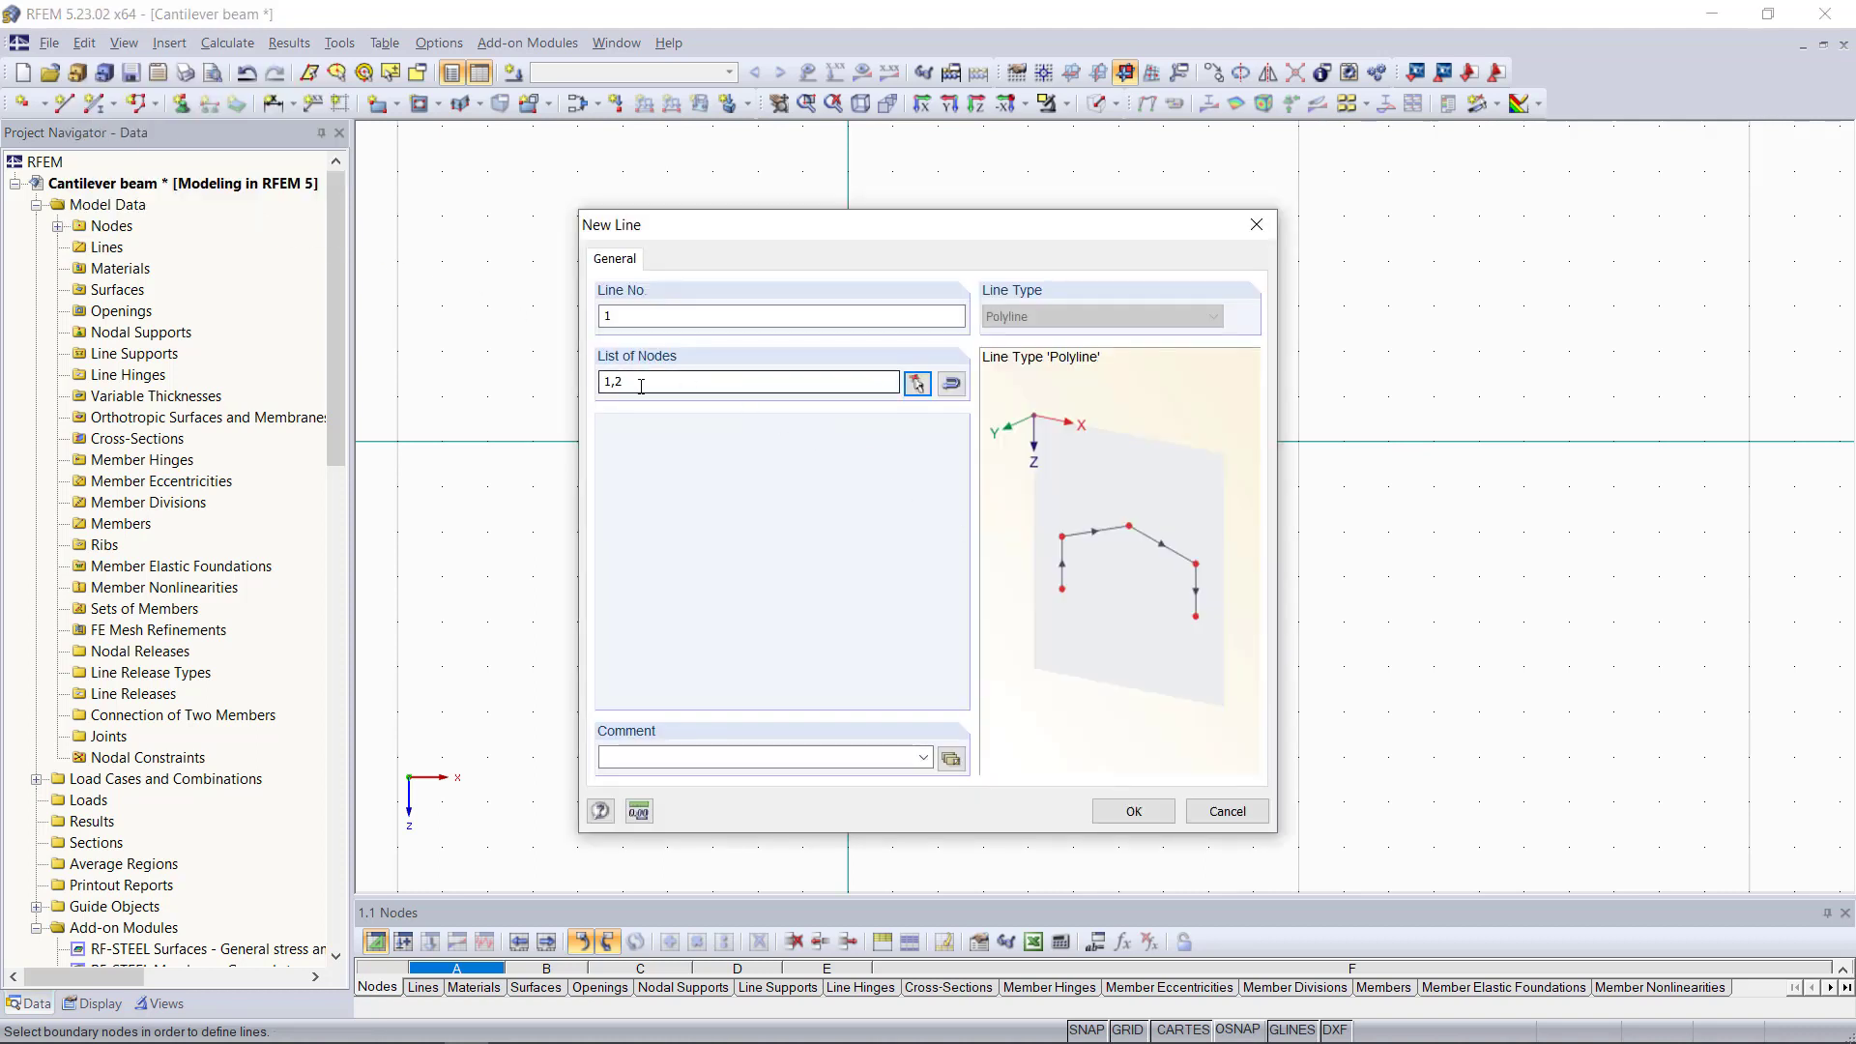
left_click(1133, 812)
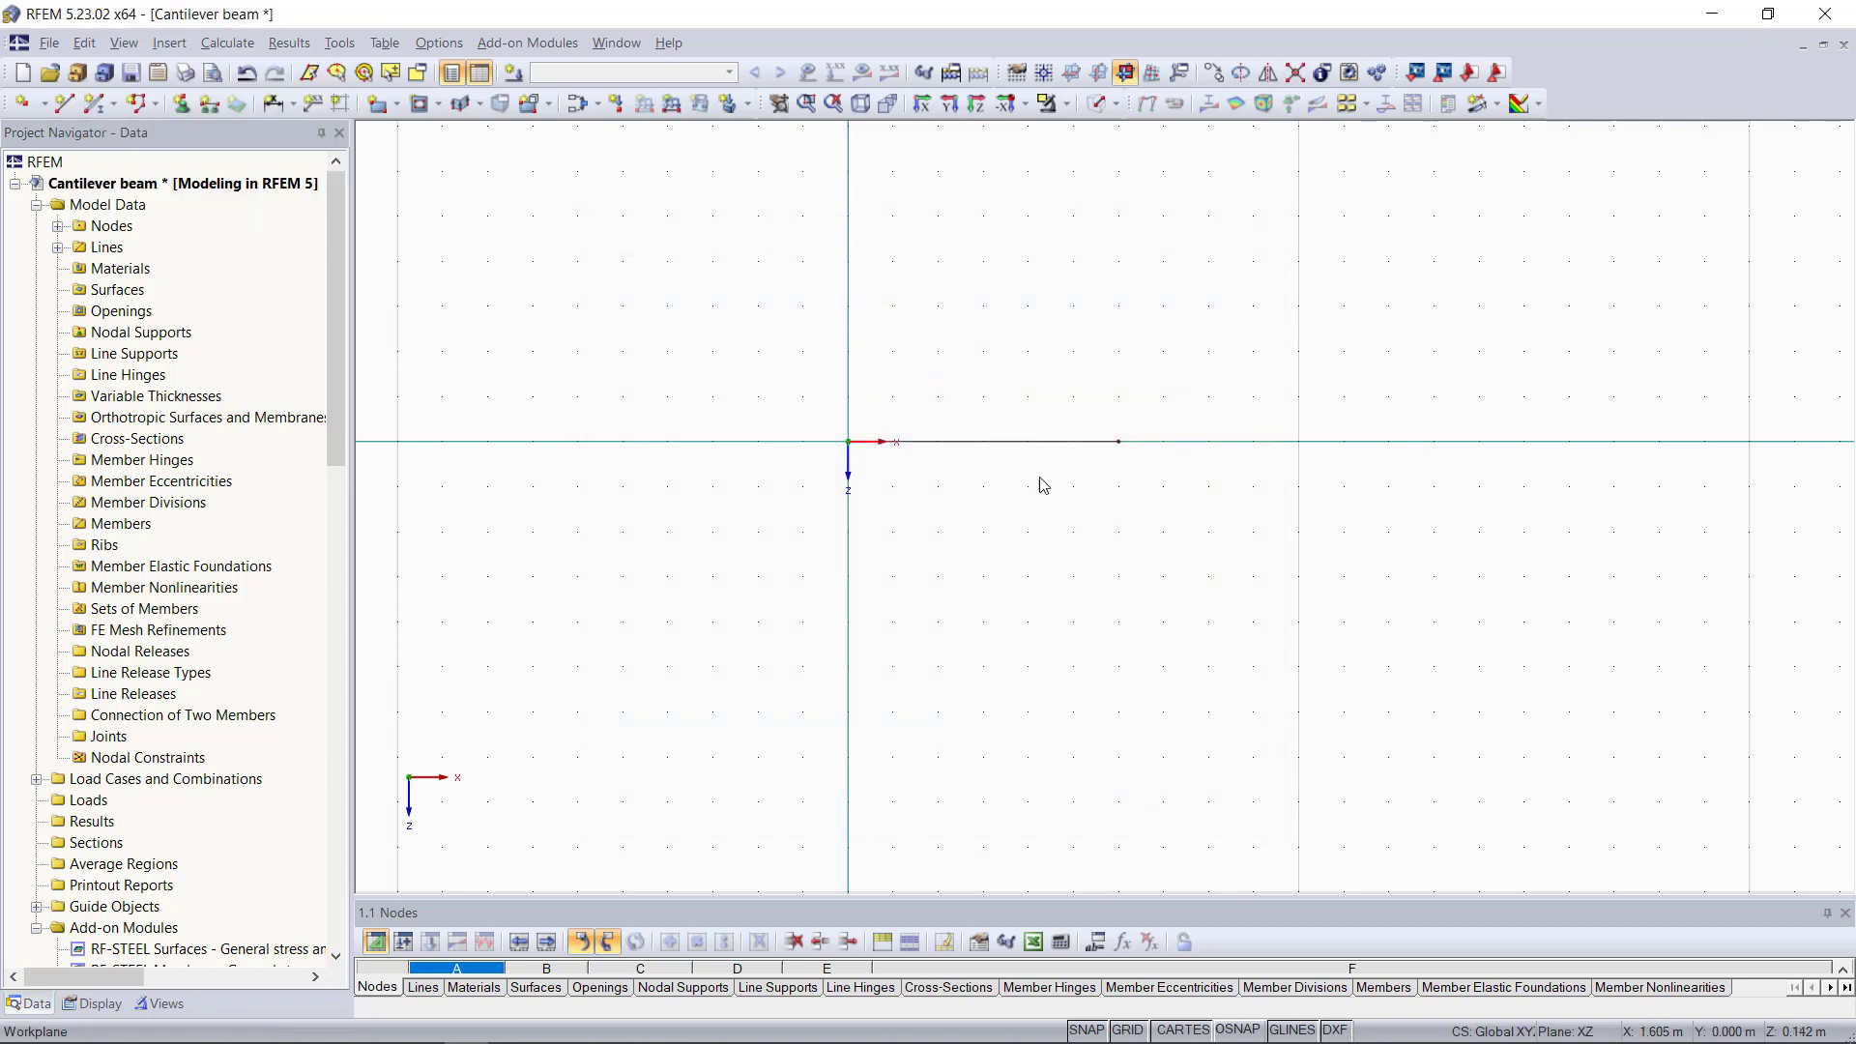
Start a new material and give it the description "Material 1"
scroll(1041, 484, "up", 2)
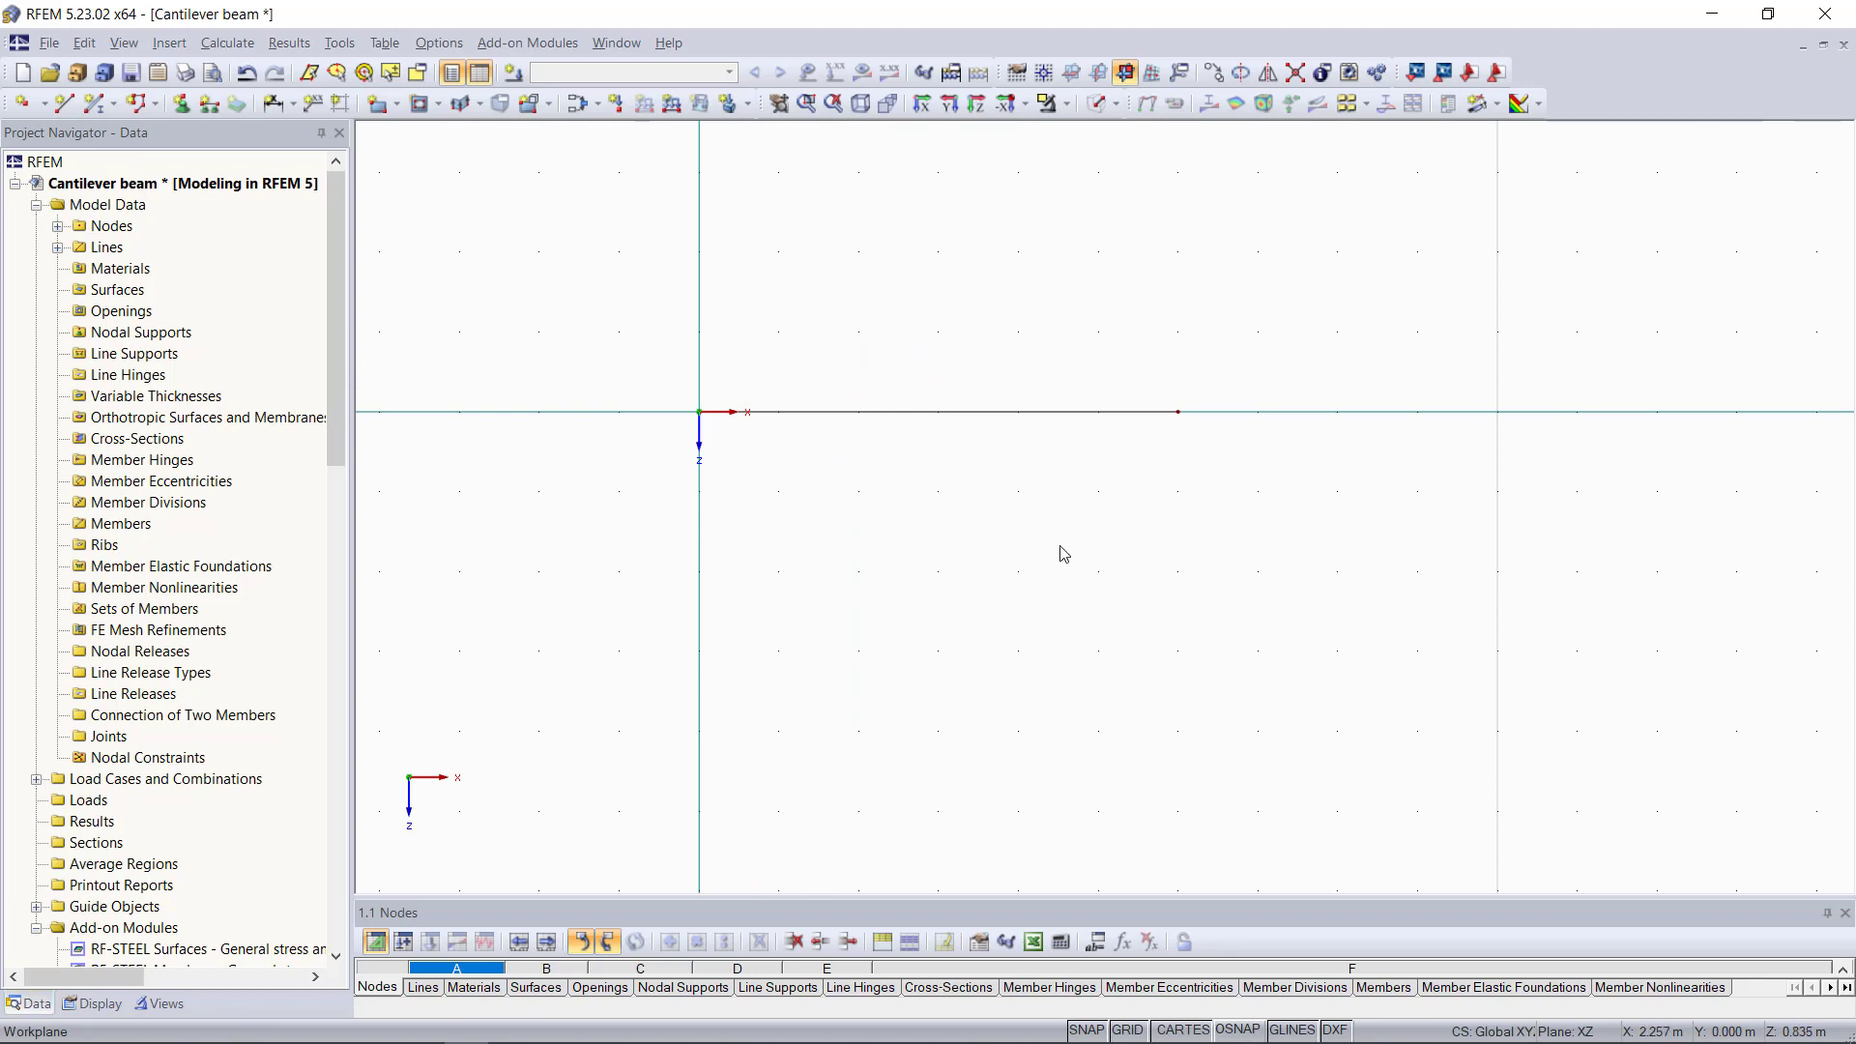
right_click(108, 275)
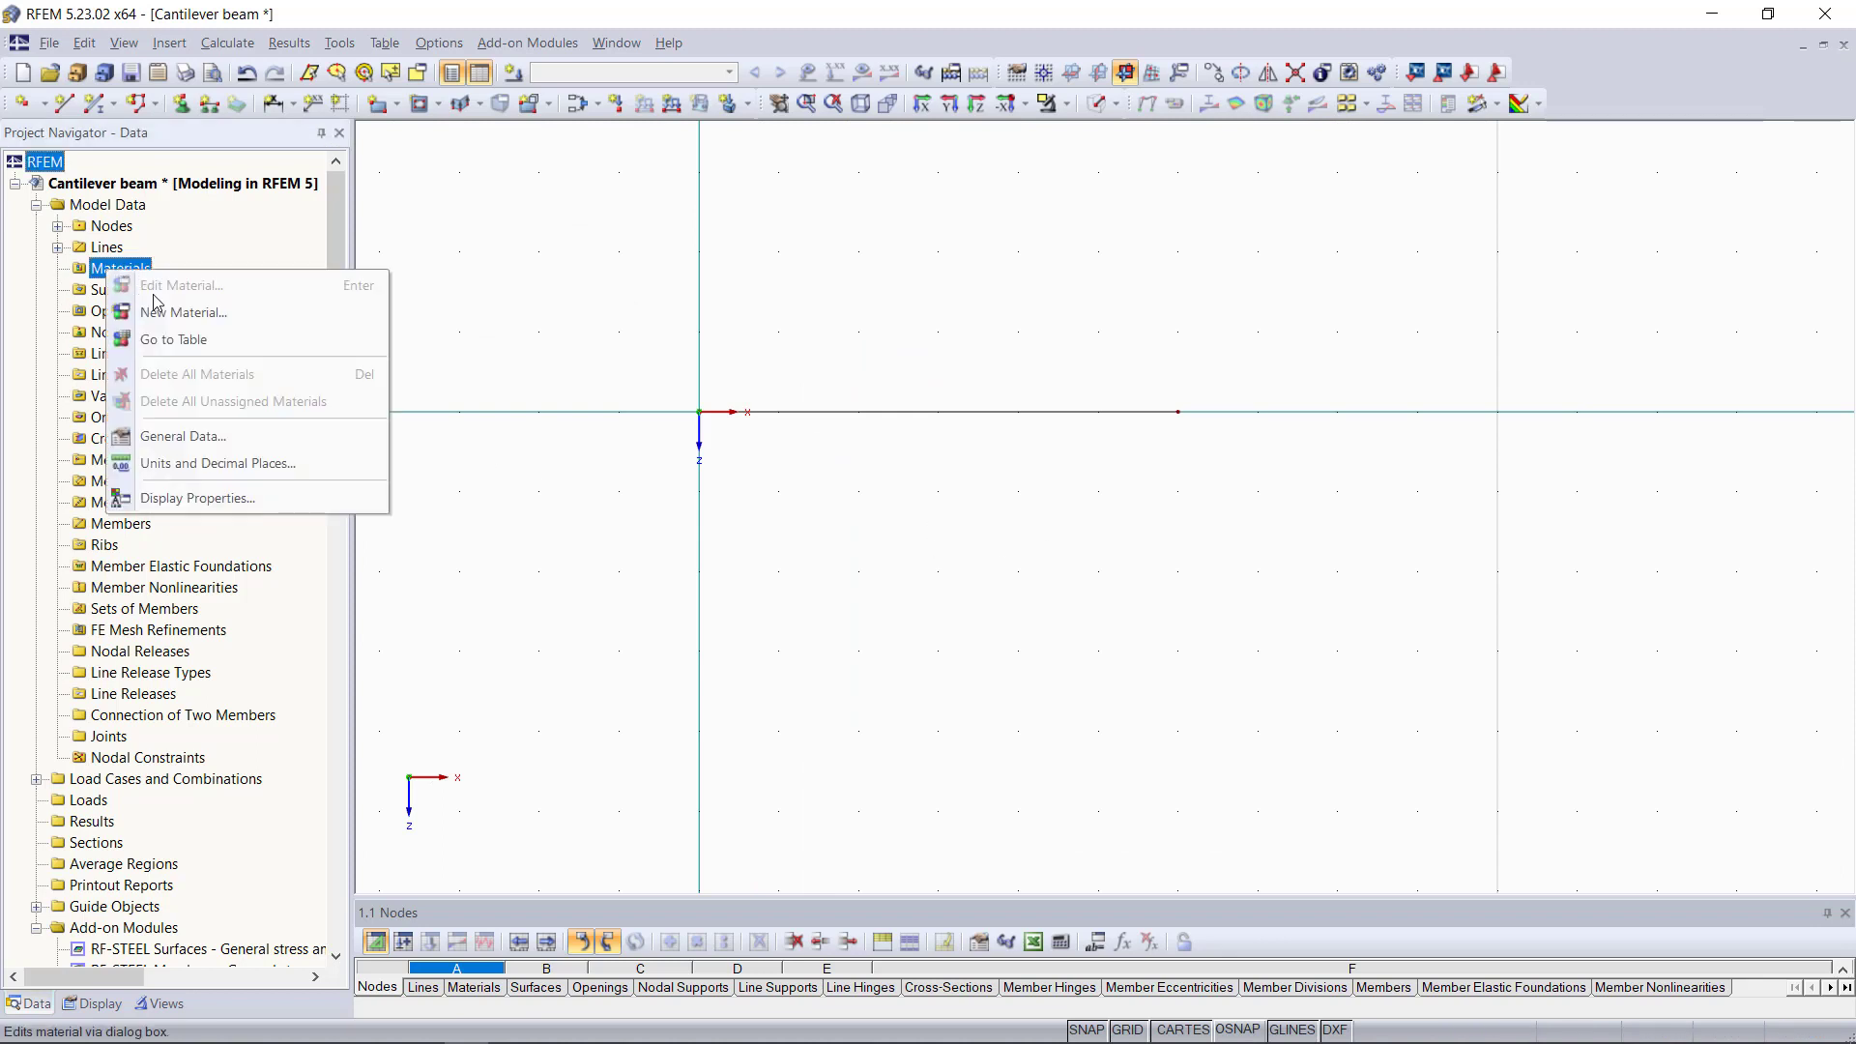
left_click(145, 286)
left_click(878, 329)
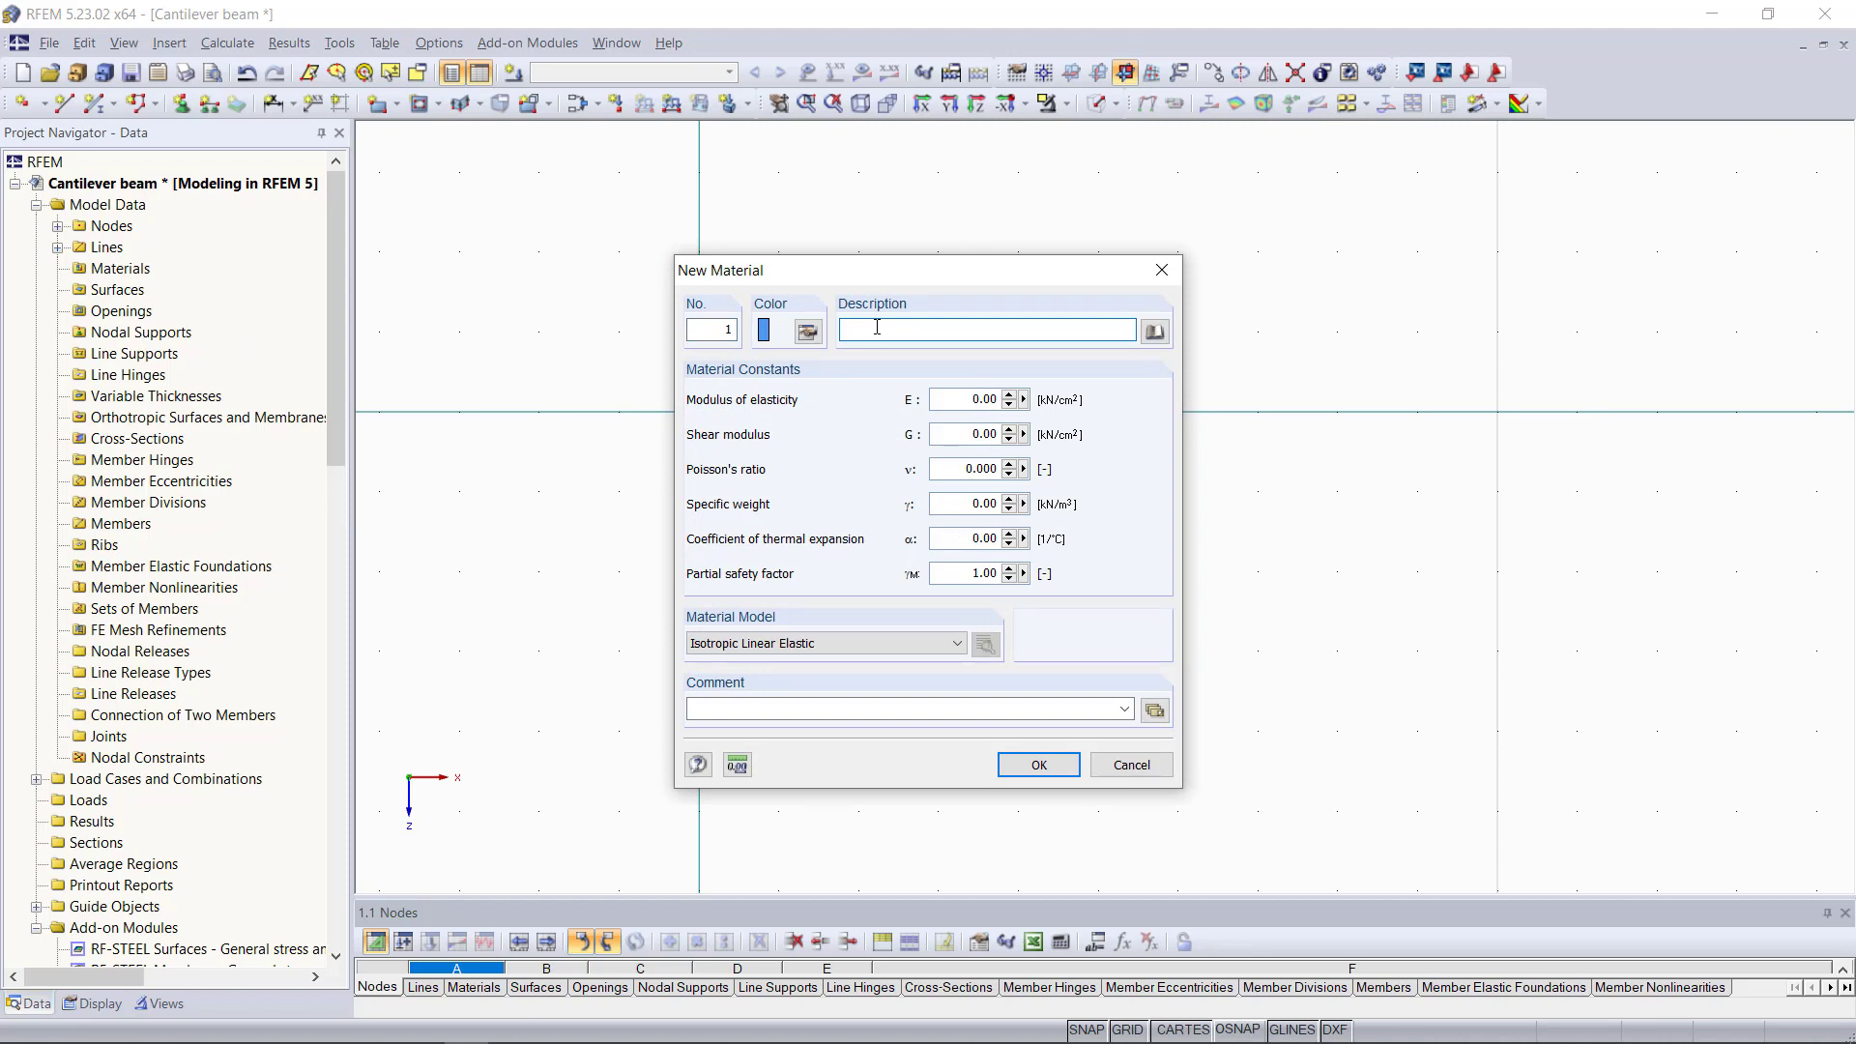
type("Material 1")
Set the material's modulus of elasticity to 2300 kN/cm² and Poisson's ratio to 0.200, and create it
left_click_drag(973, 398, 1036, 397)
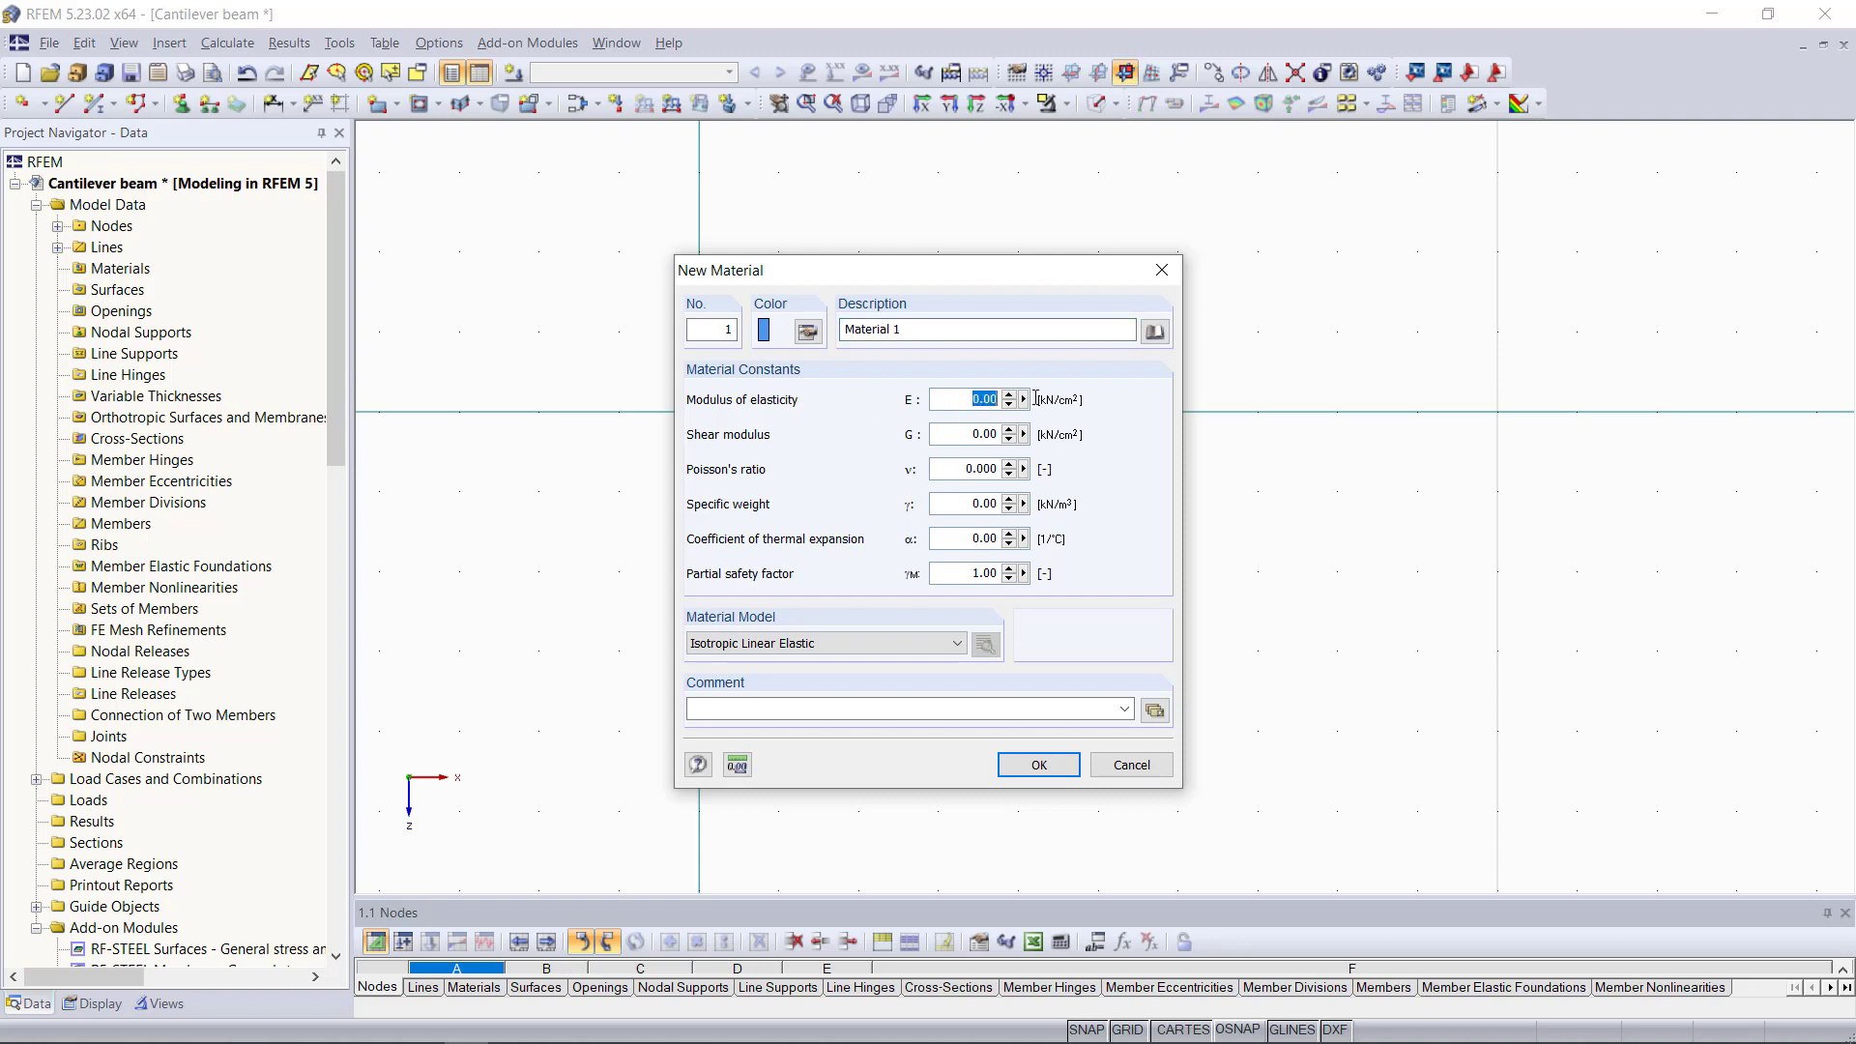
type("2300")
left_click_drag(967, 469, 1070, 473)
type("0.200")
left_click(1034, 767)
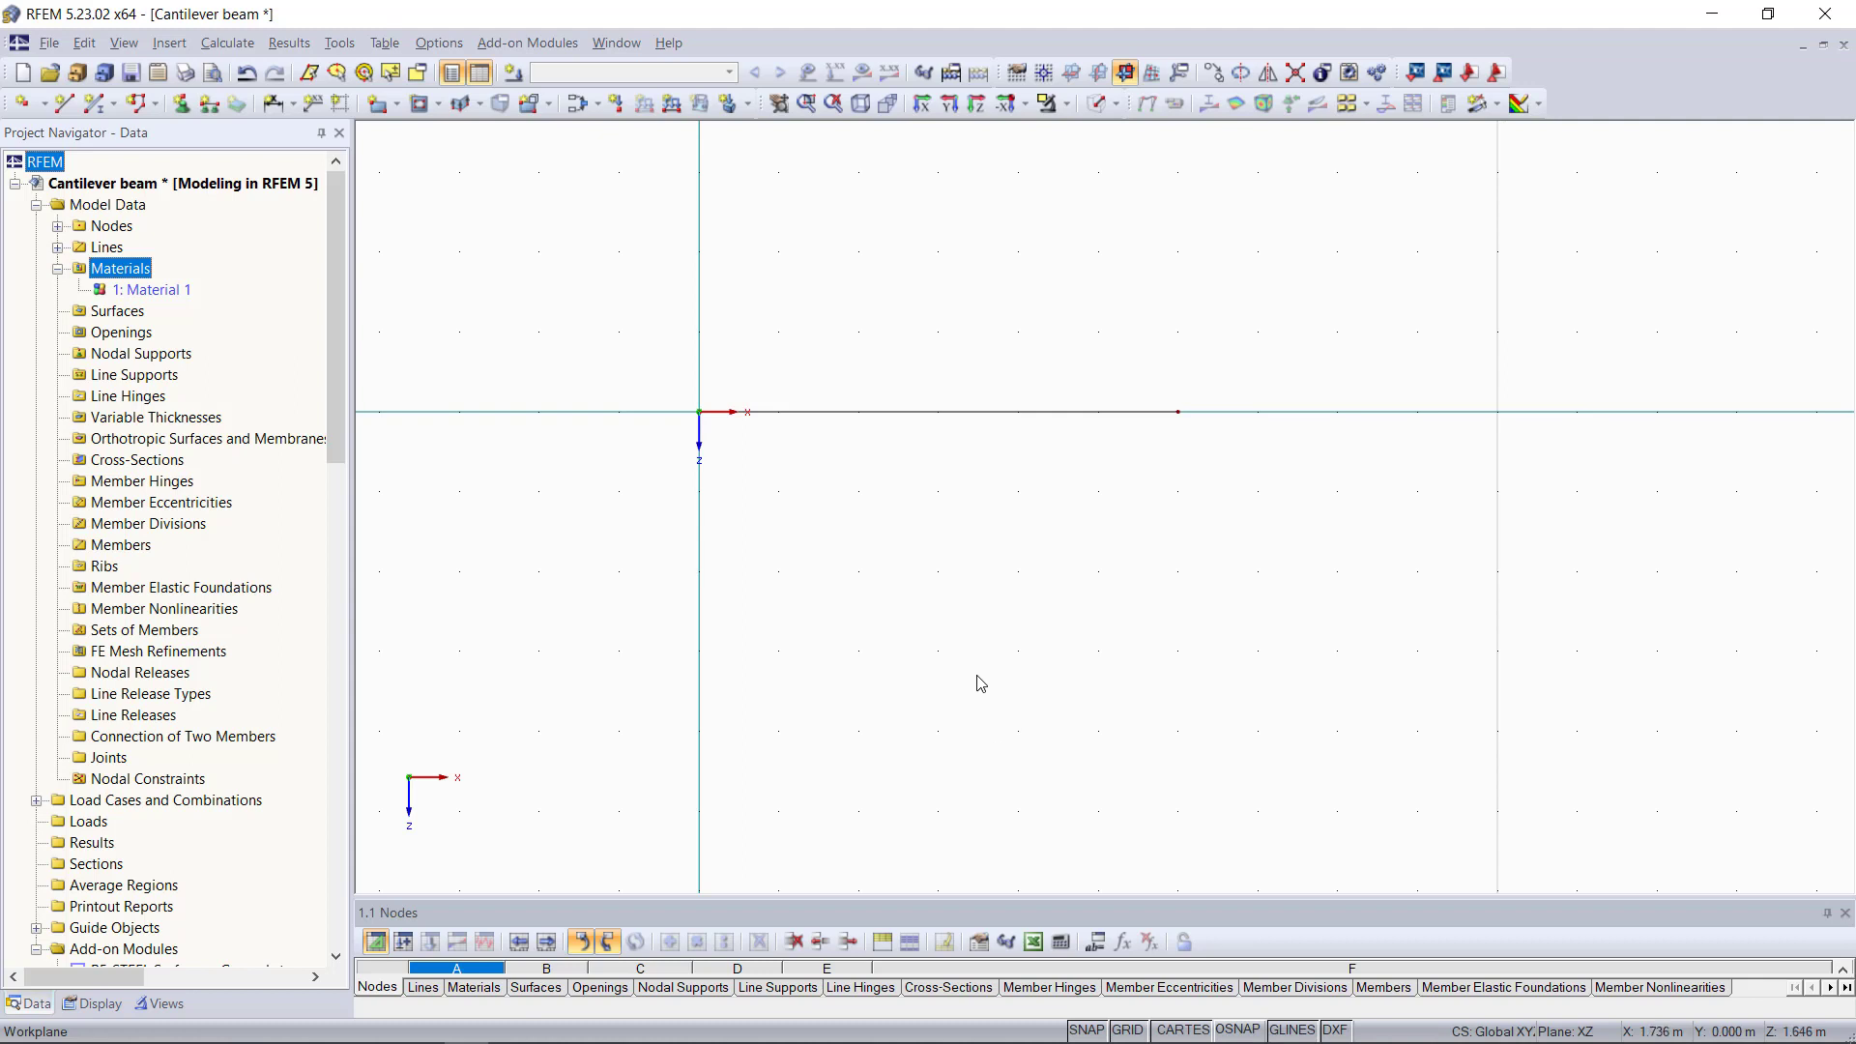
Create a nodal support on node 1 in the global axis system, fixed in X and Z and restrained against rotation about Y
right_click(115, 355)
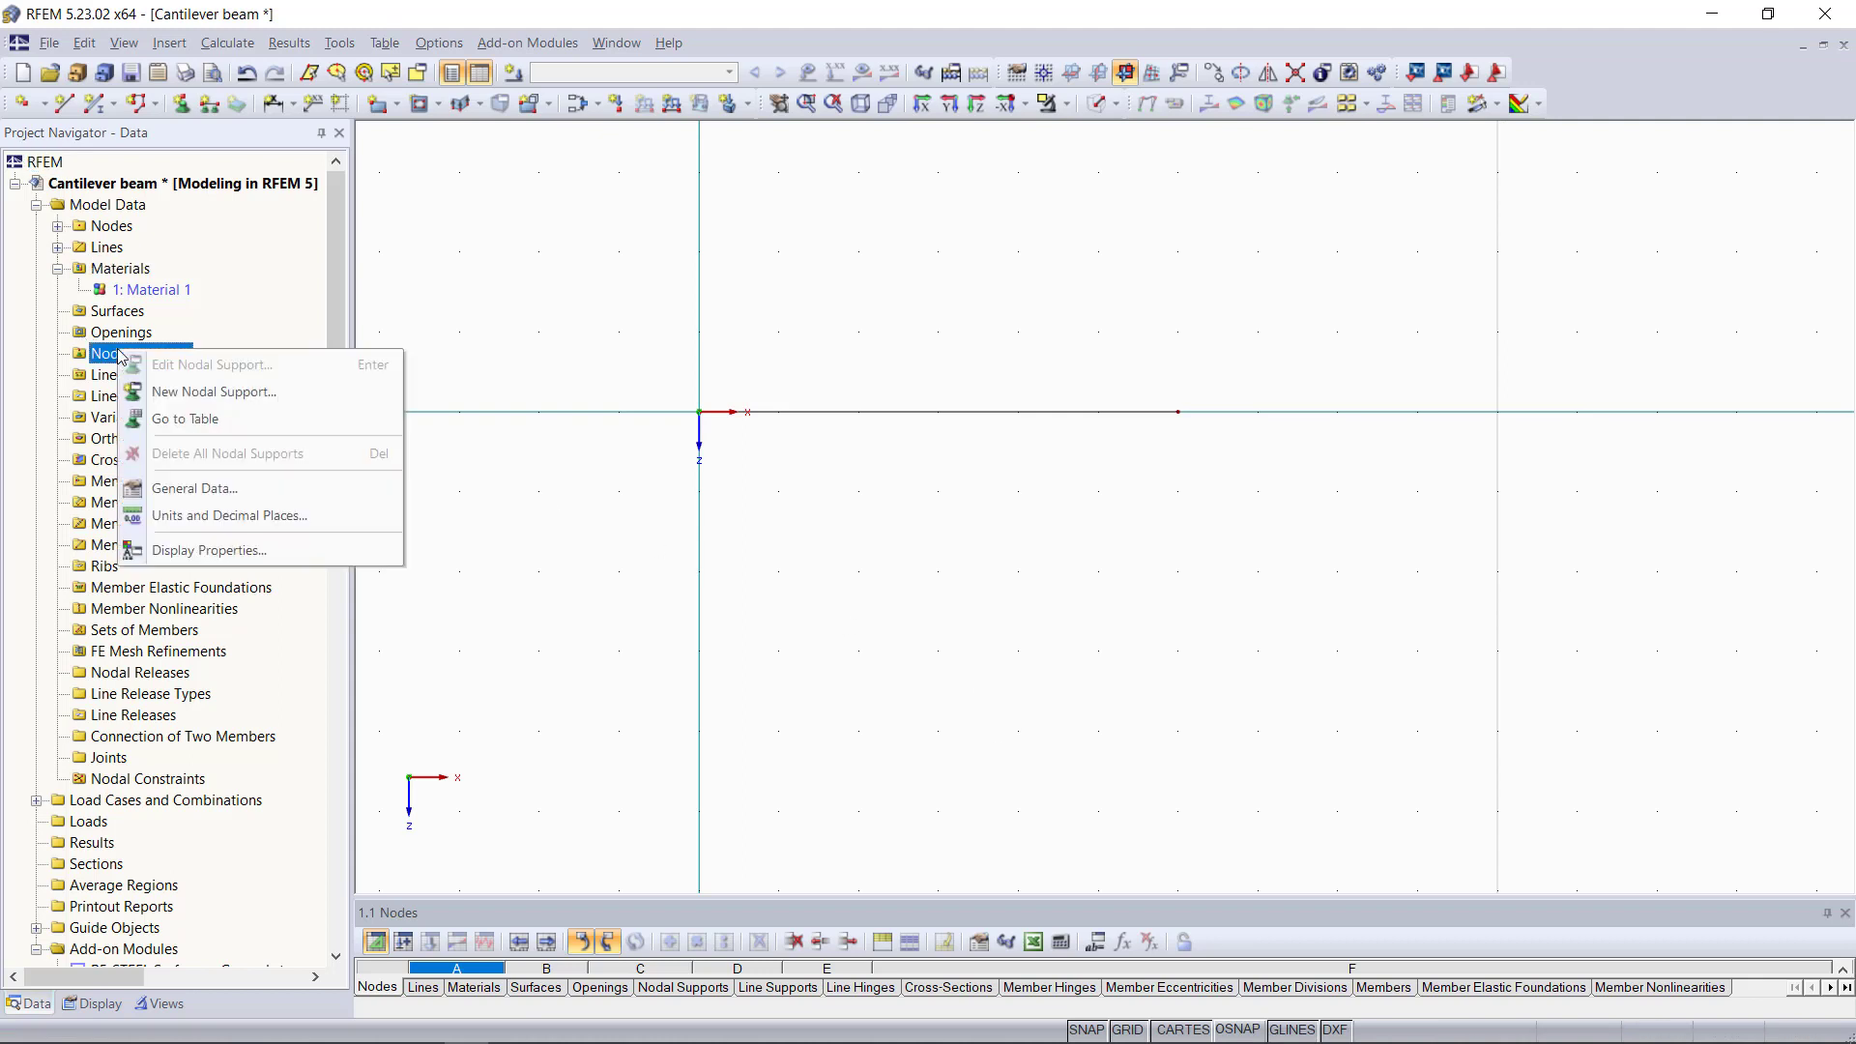
left_click(274, 393)
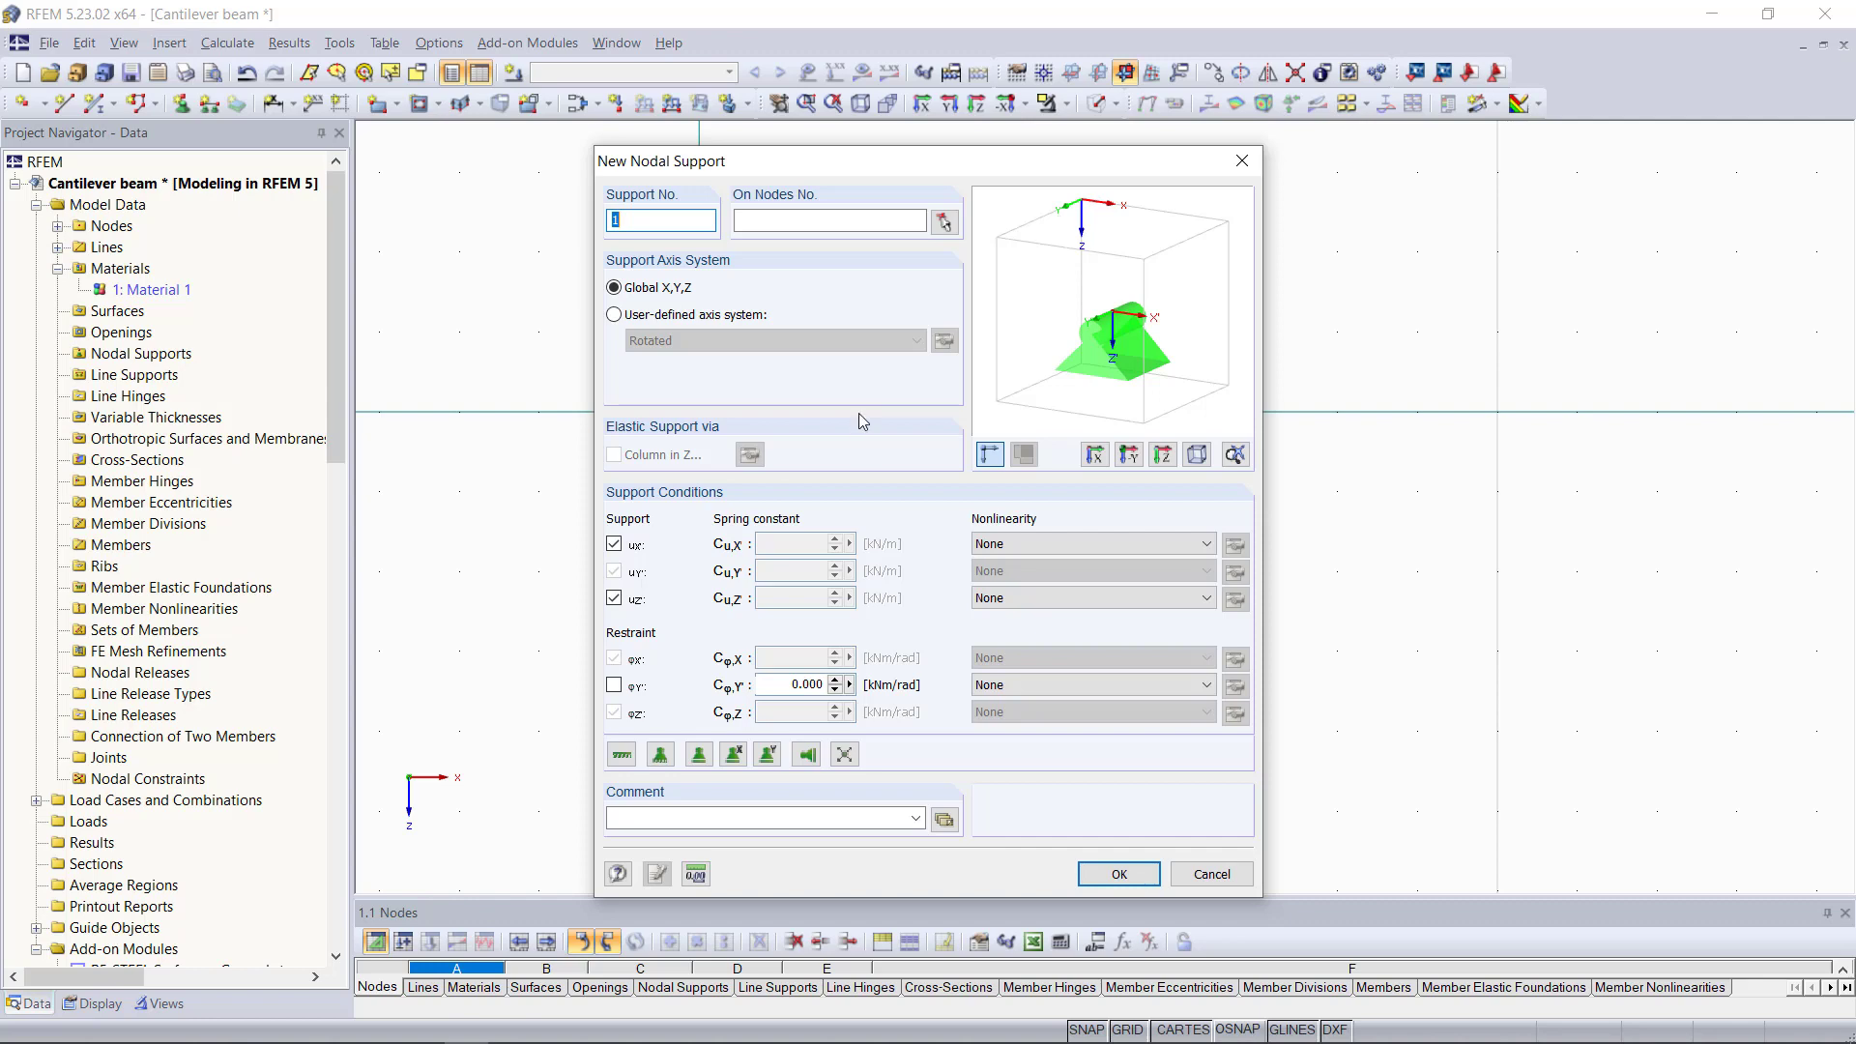
left_click(944, 222)
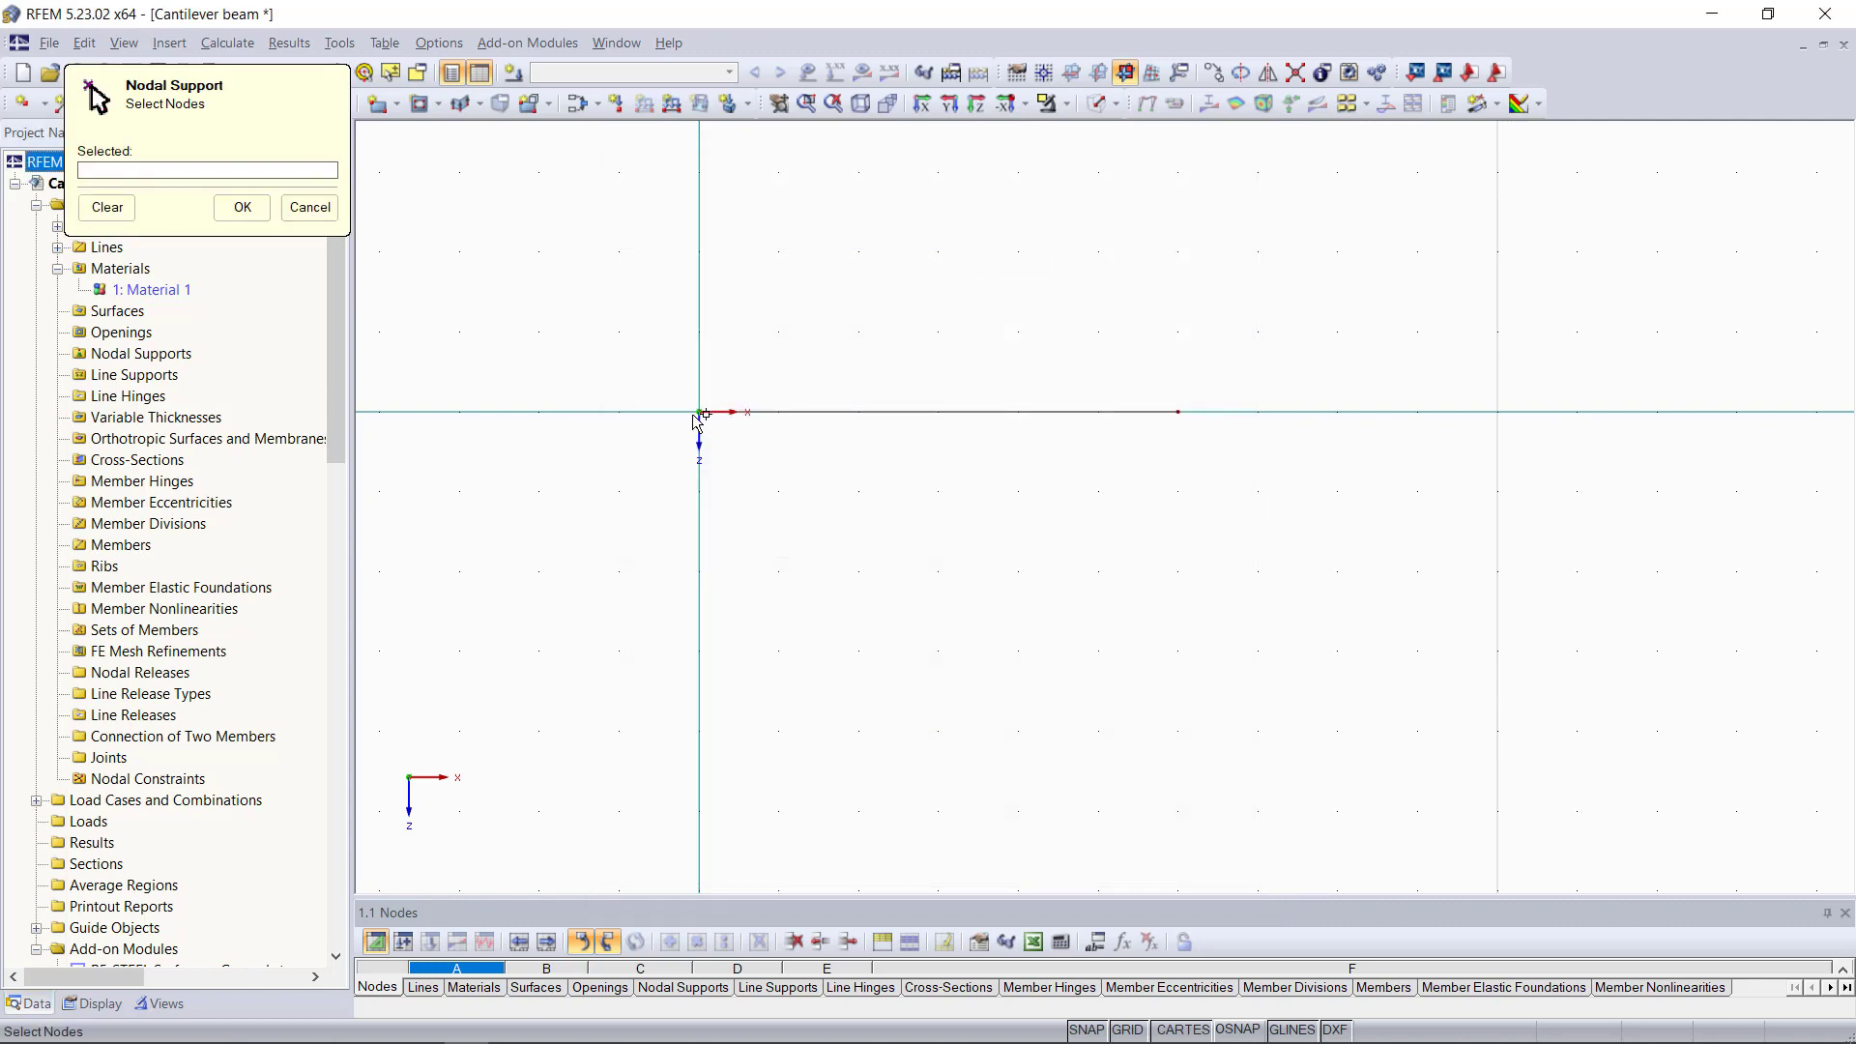
left_click(700, 411)
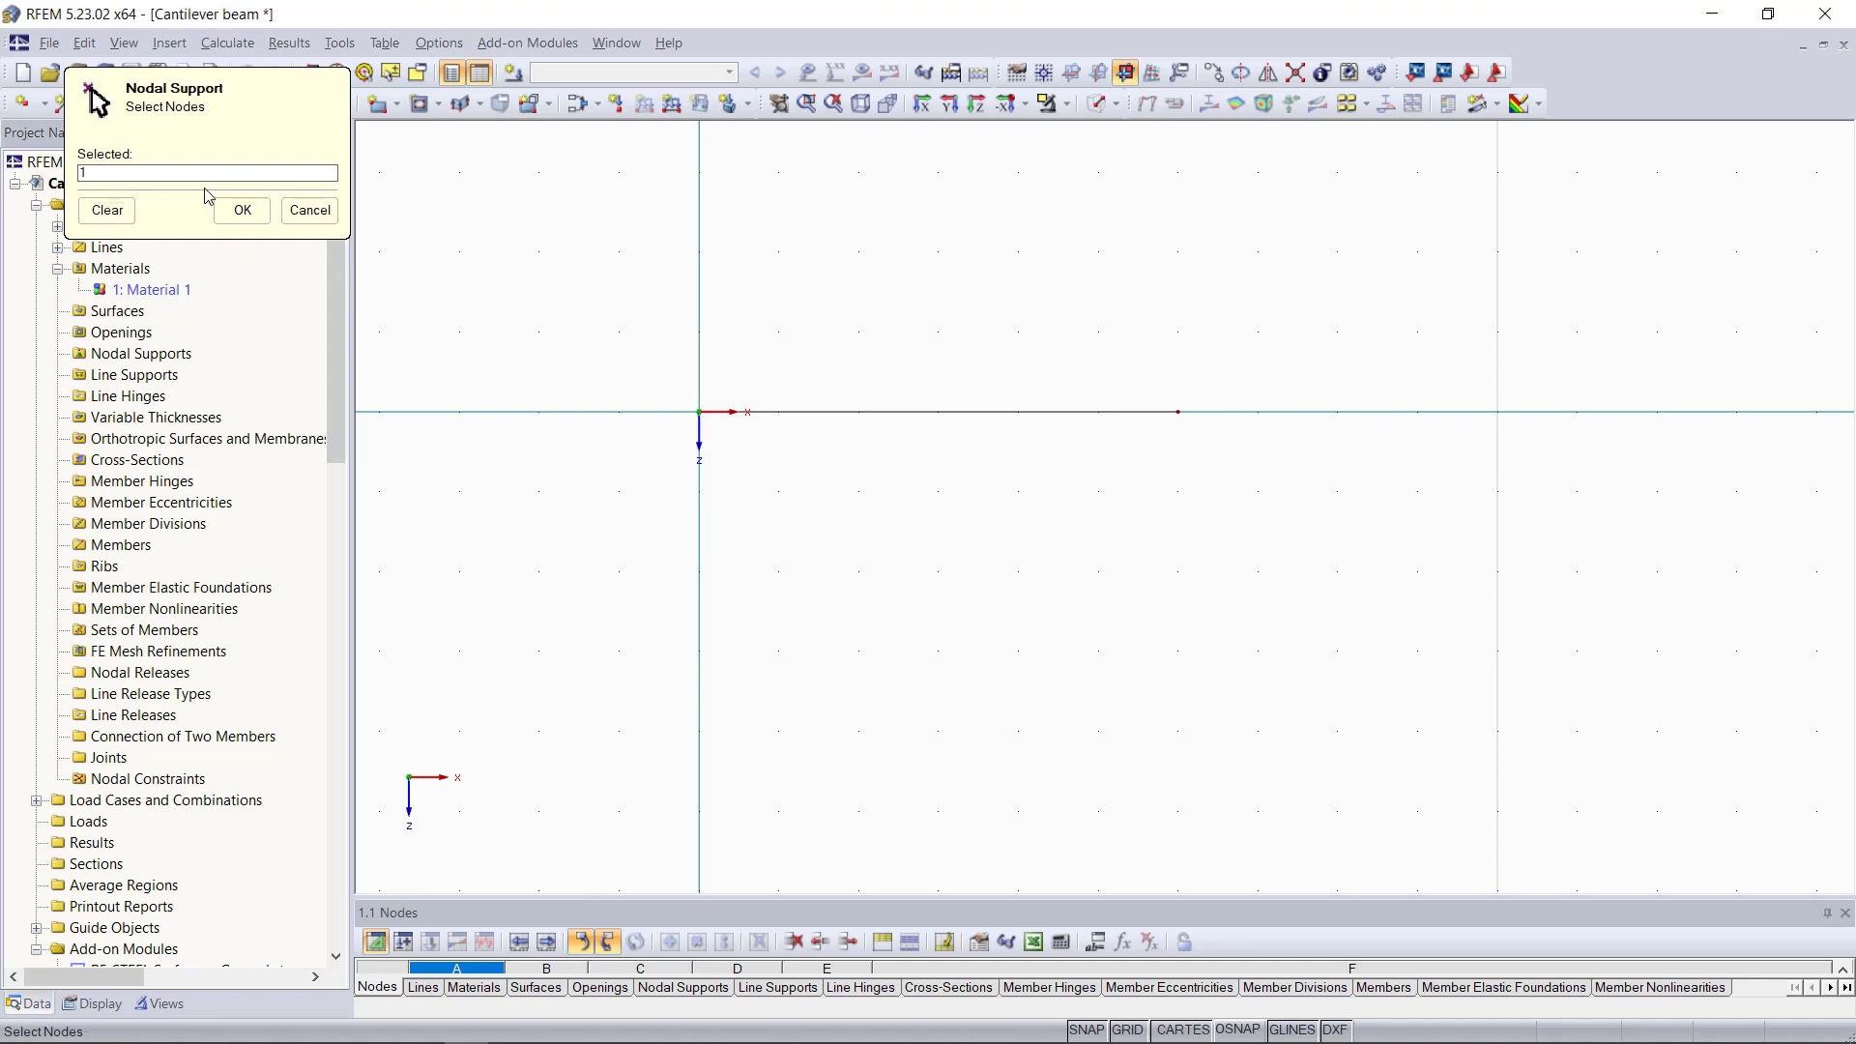
left_click(242, 210)
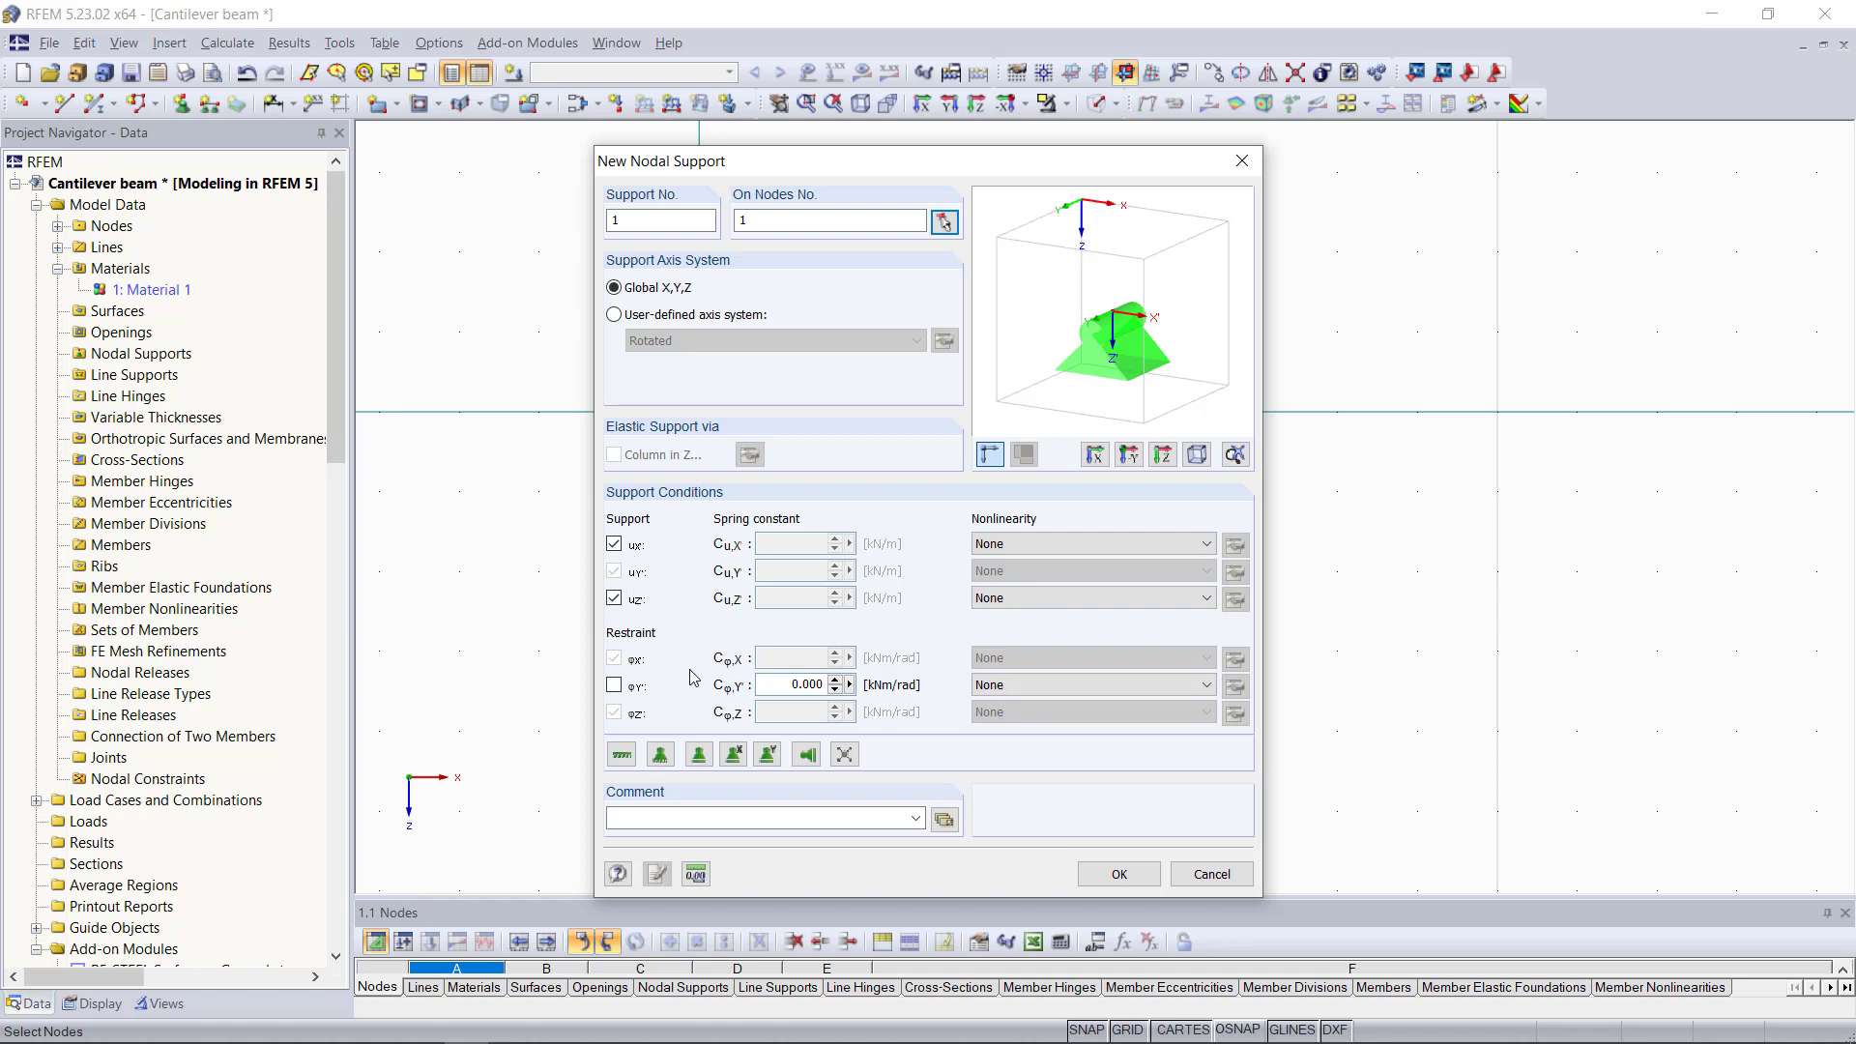
left_click(626, 688)
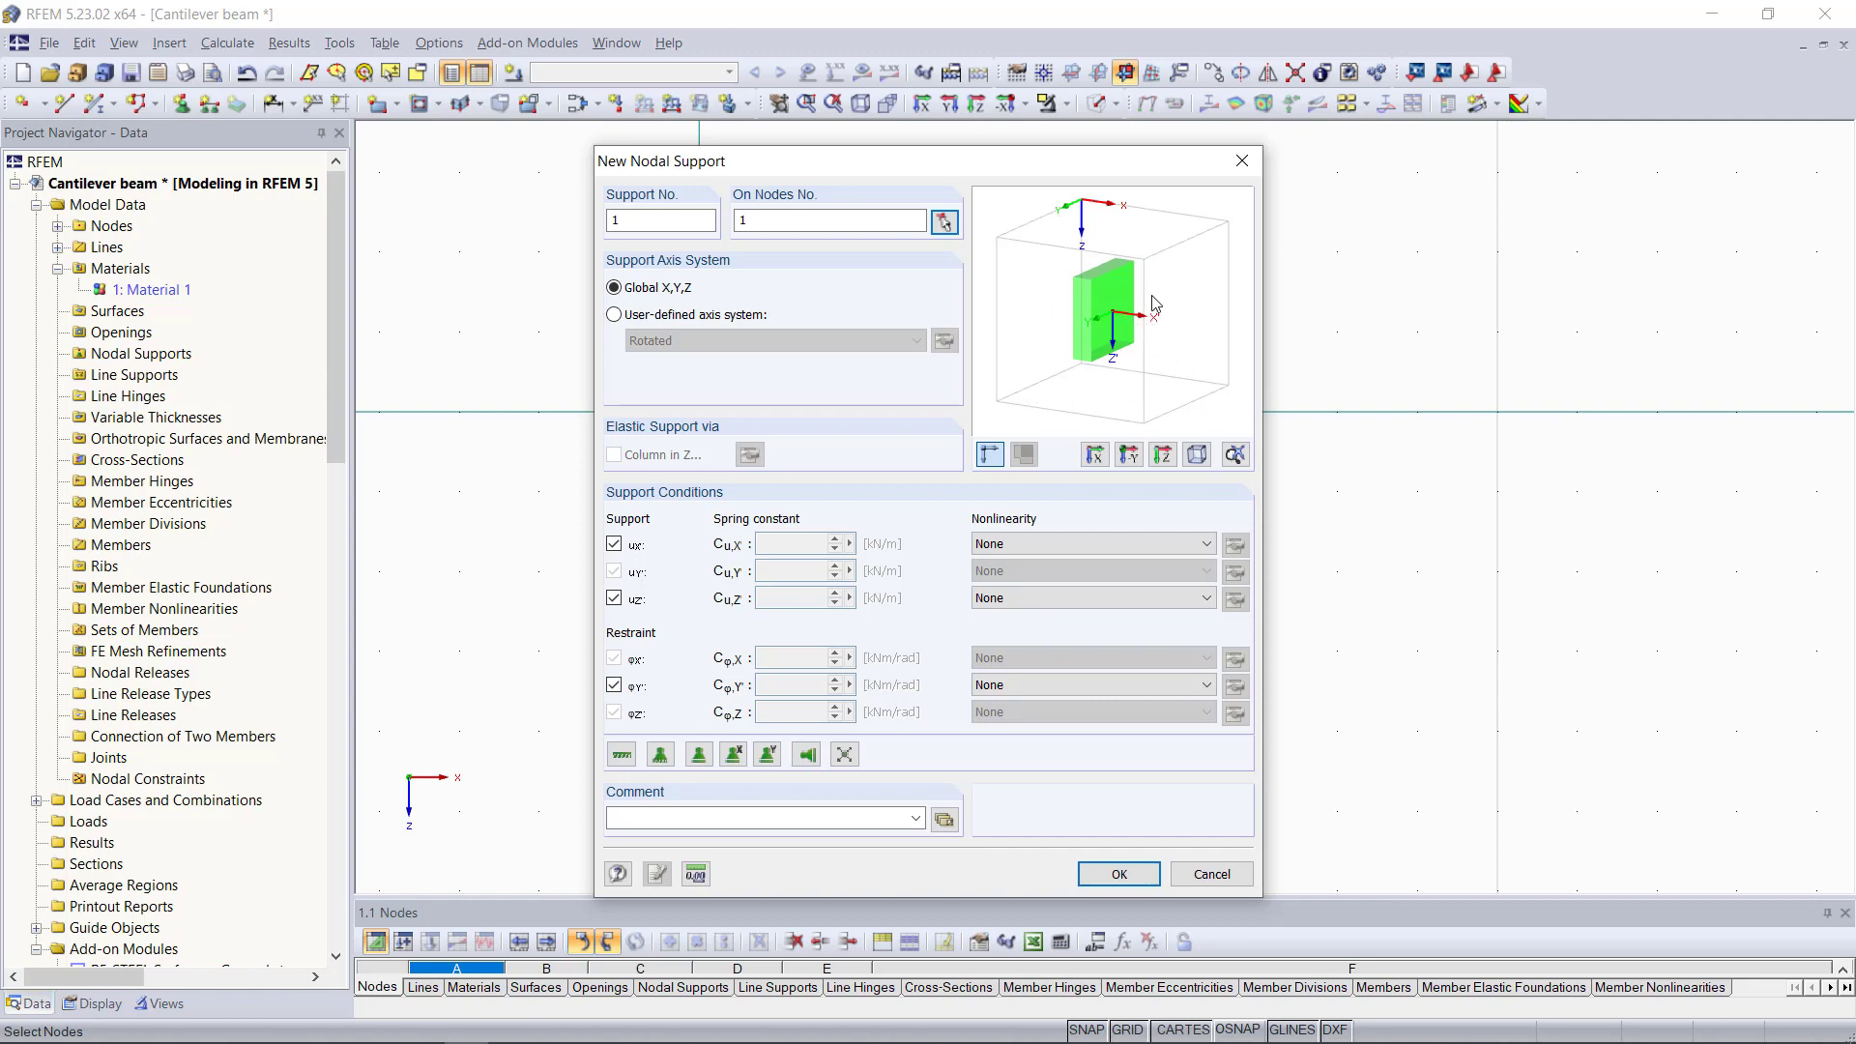
left_click(1120, 873)
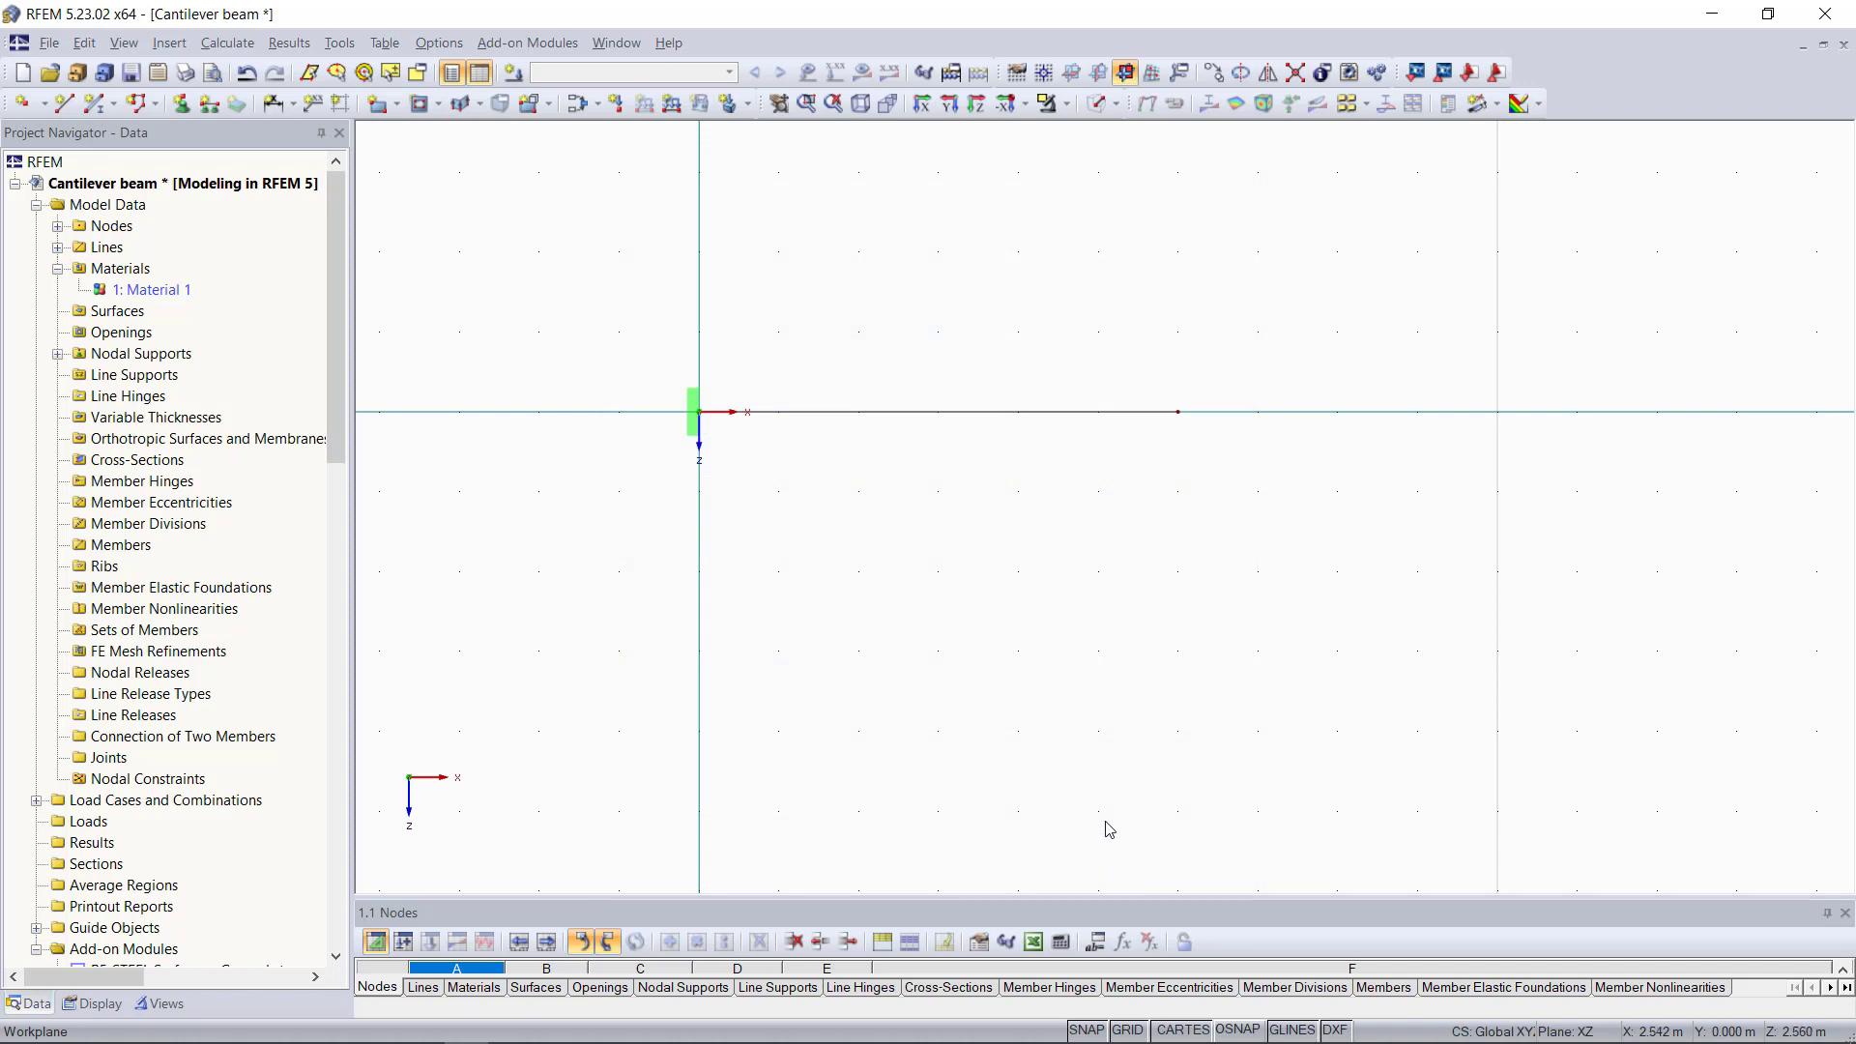
Start a new cross-section and define it by the description "Rectangle 100/200"
right_click(150, 460)
left_click(232, 506)
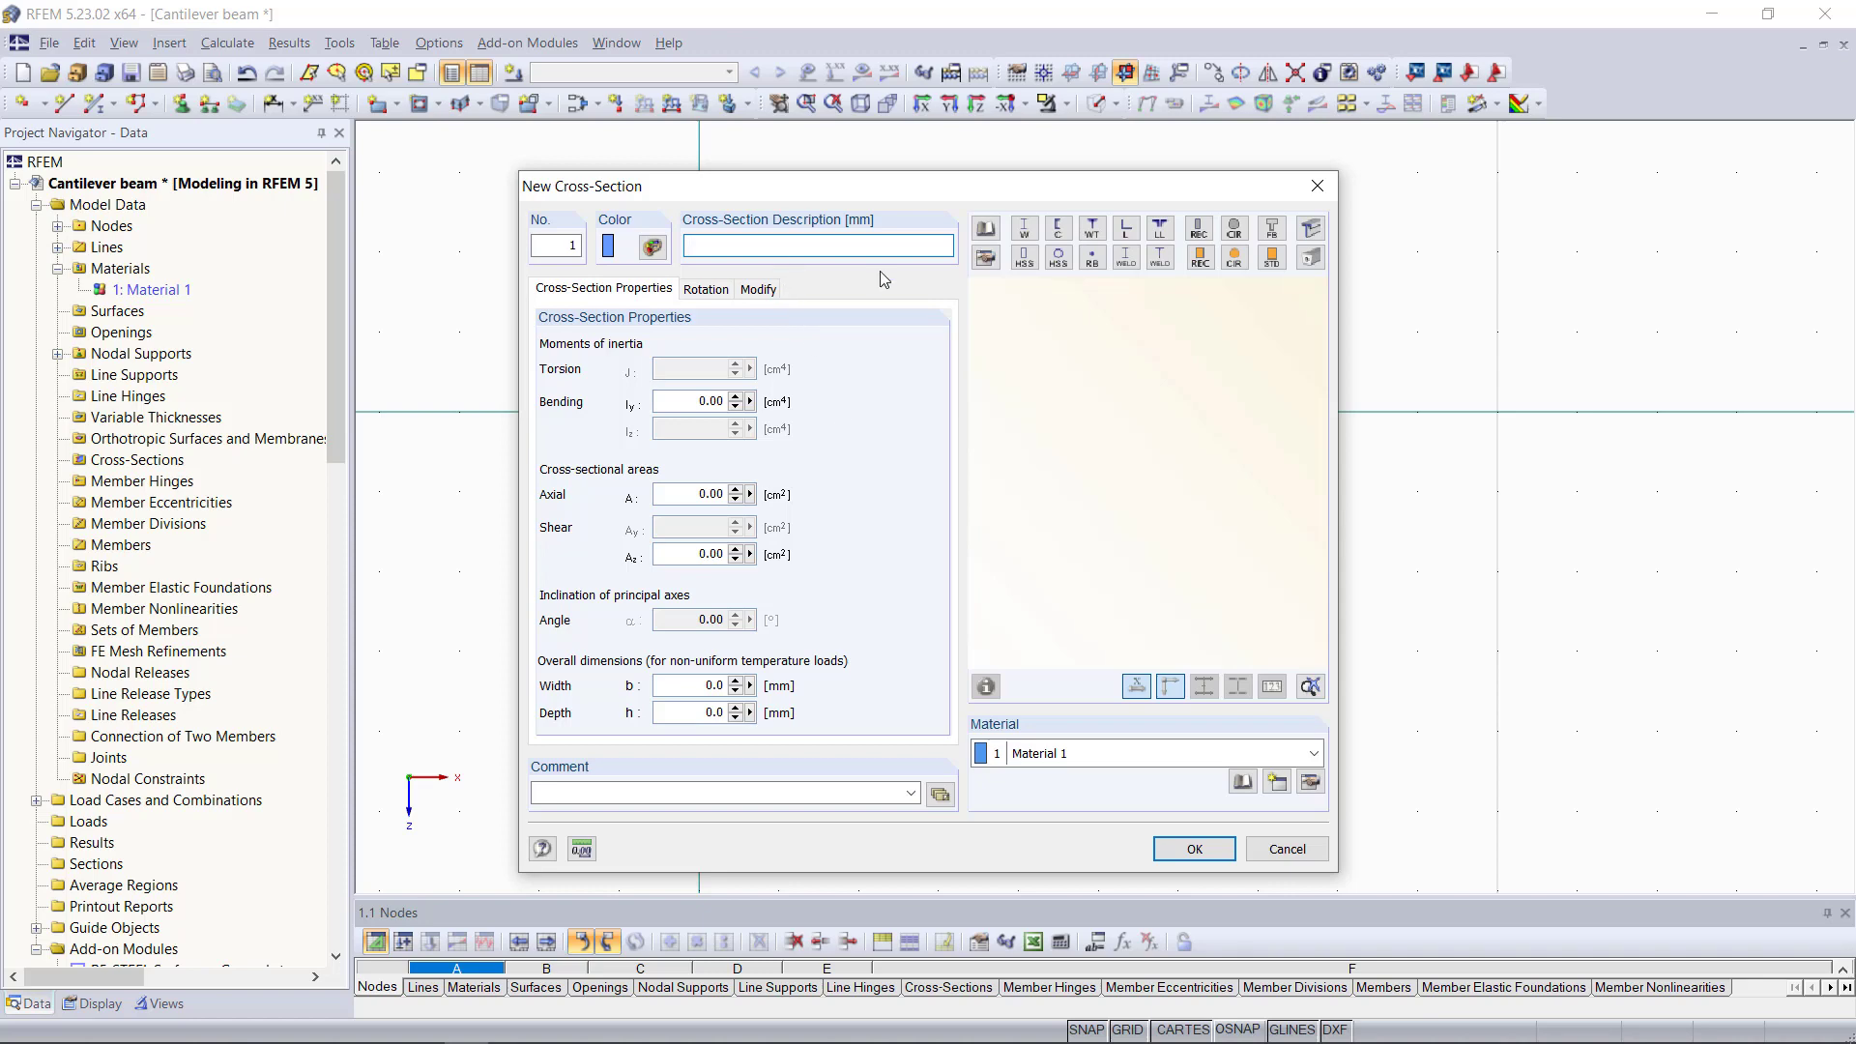
left_click(988, 231)
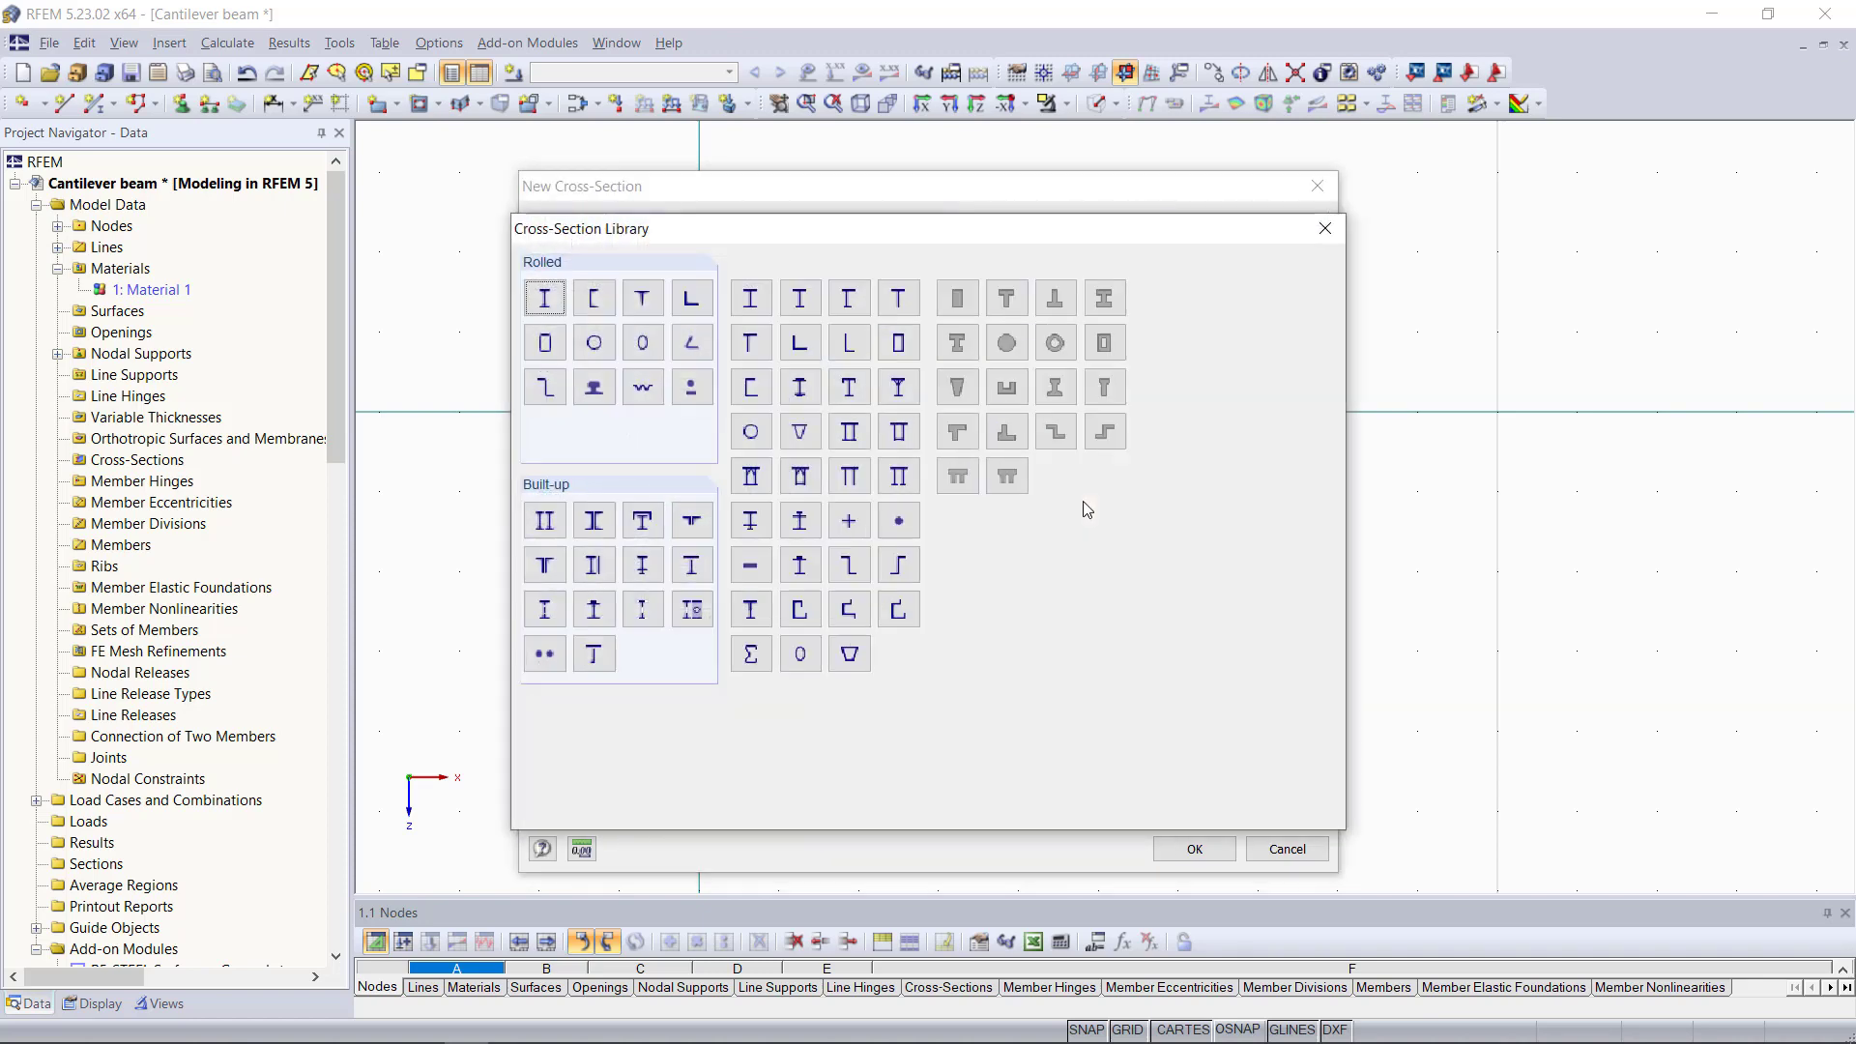
left_click(1295, 806)
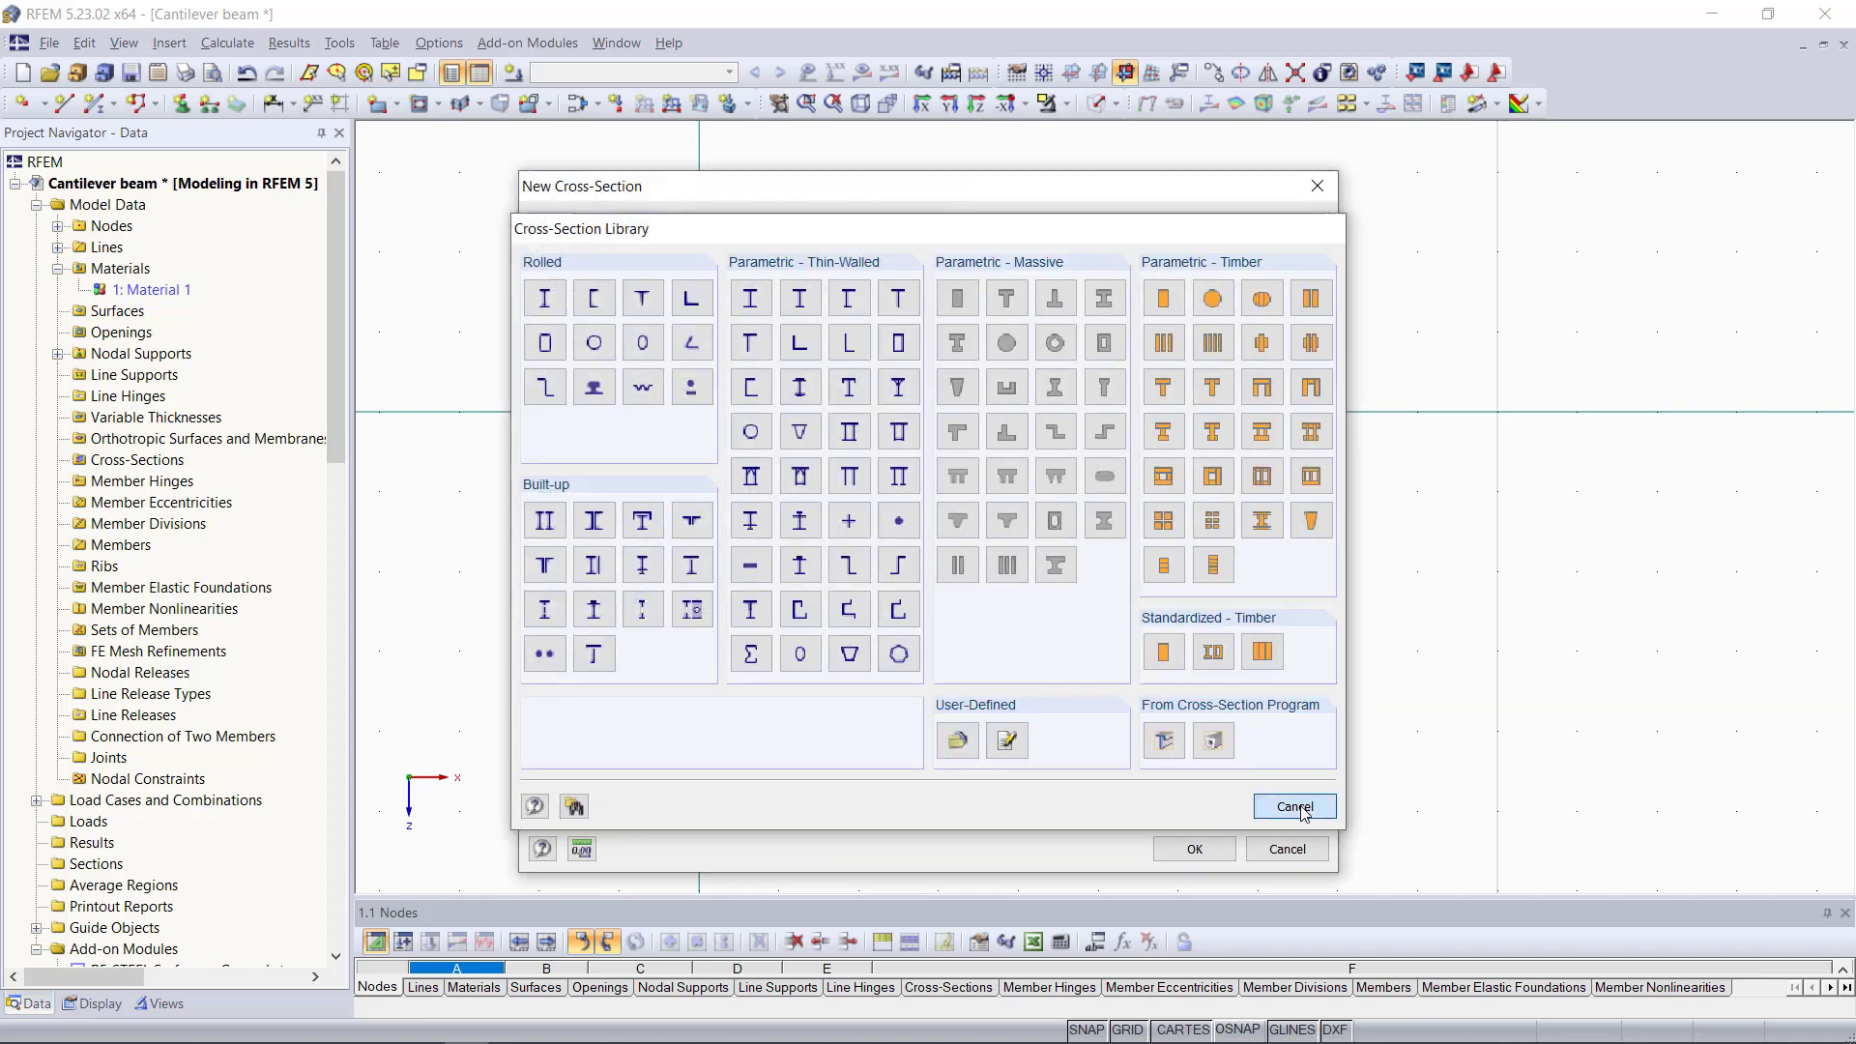
left_click(730, 250)
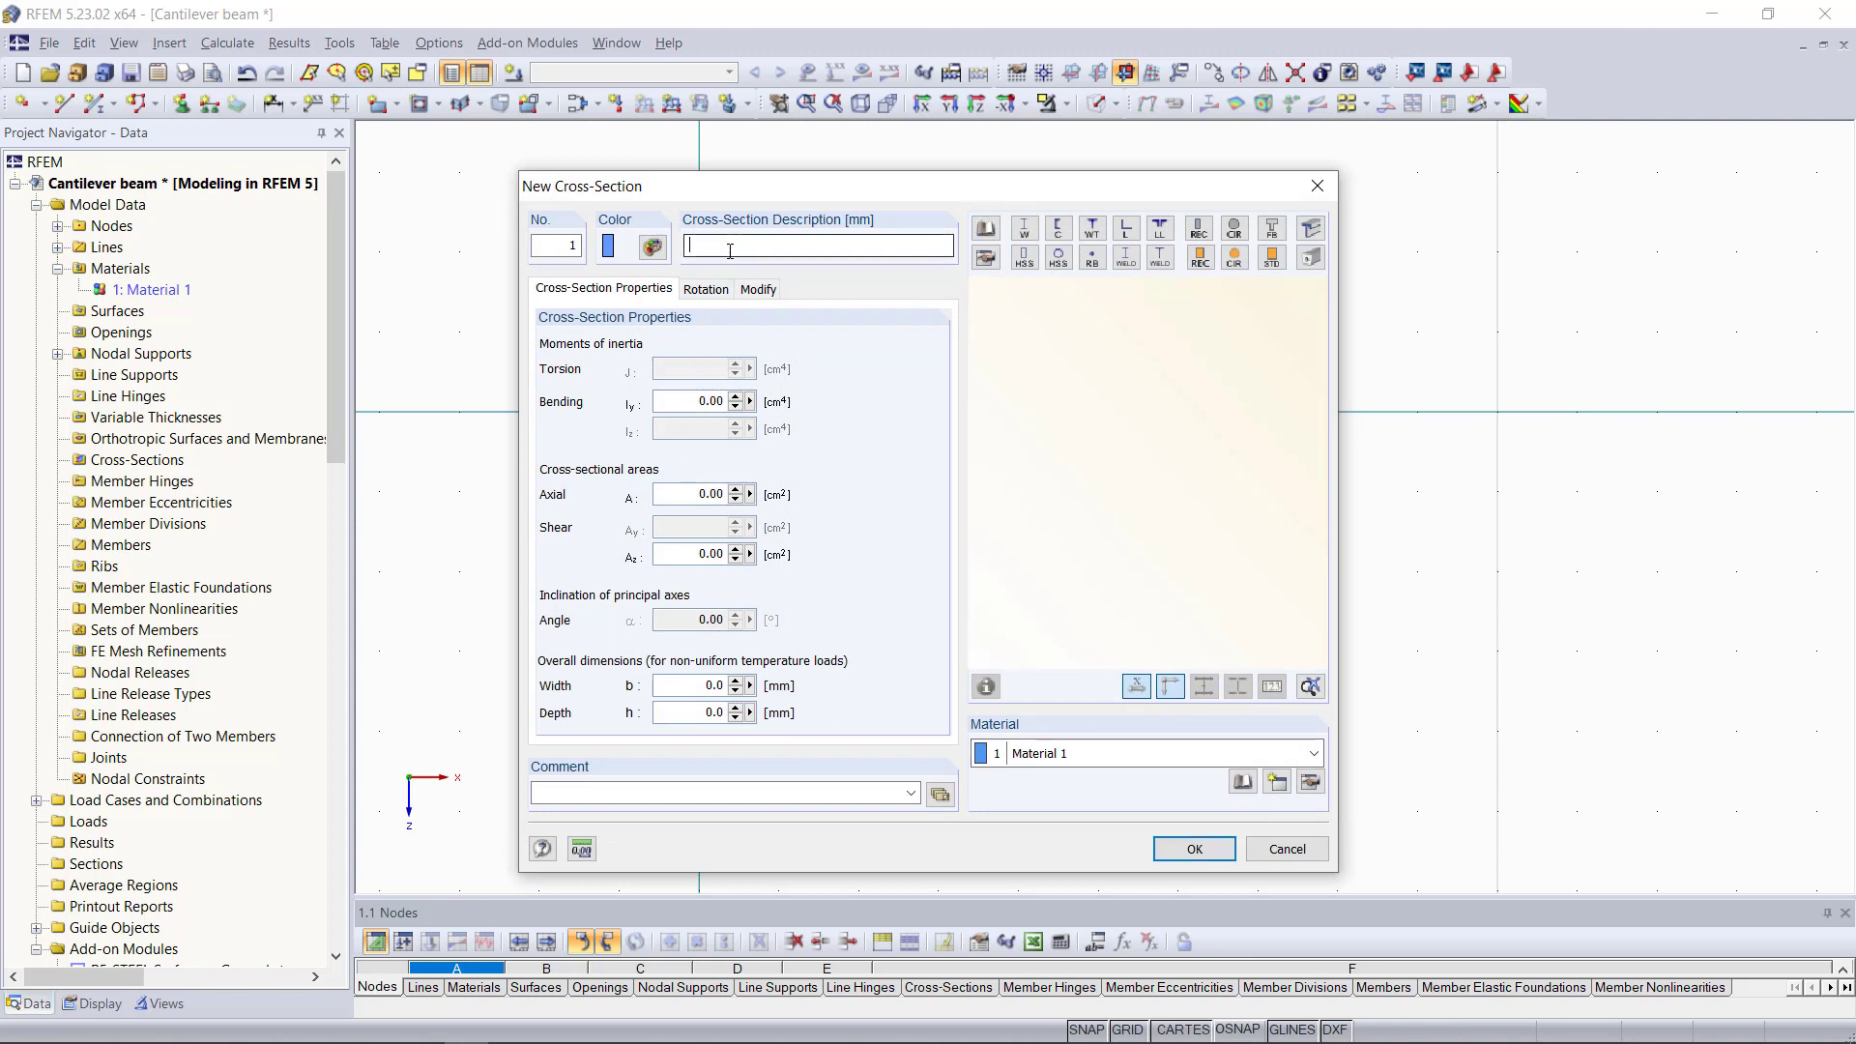
type("Rectangle ")
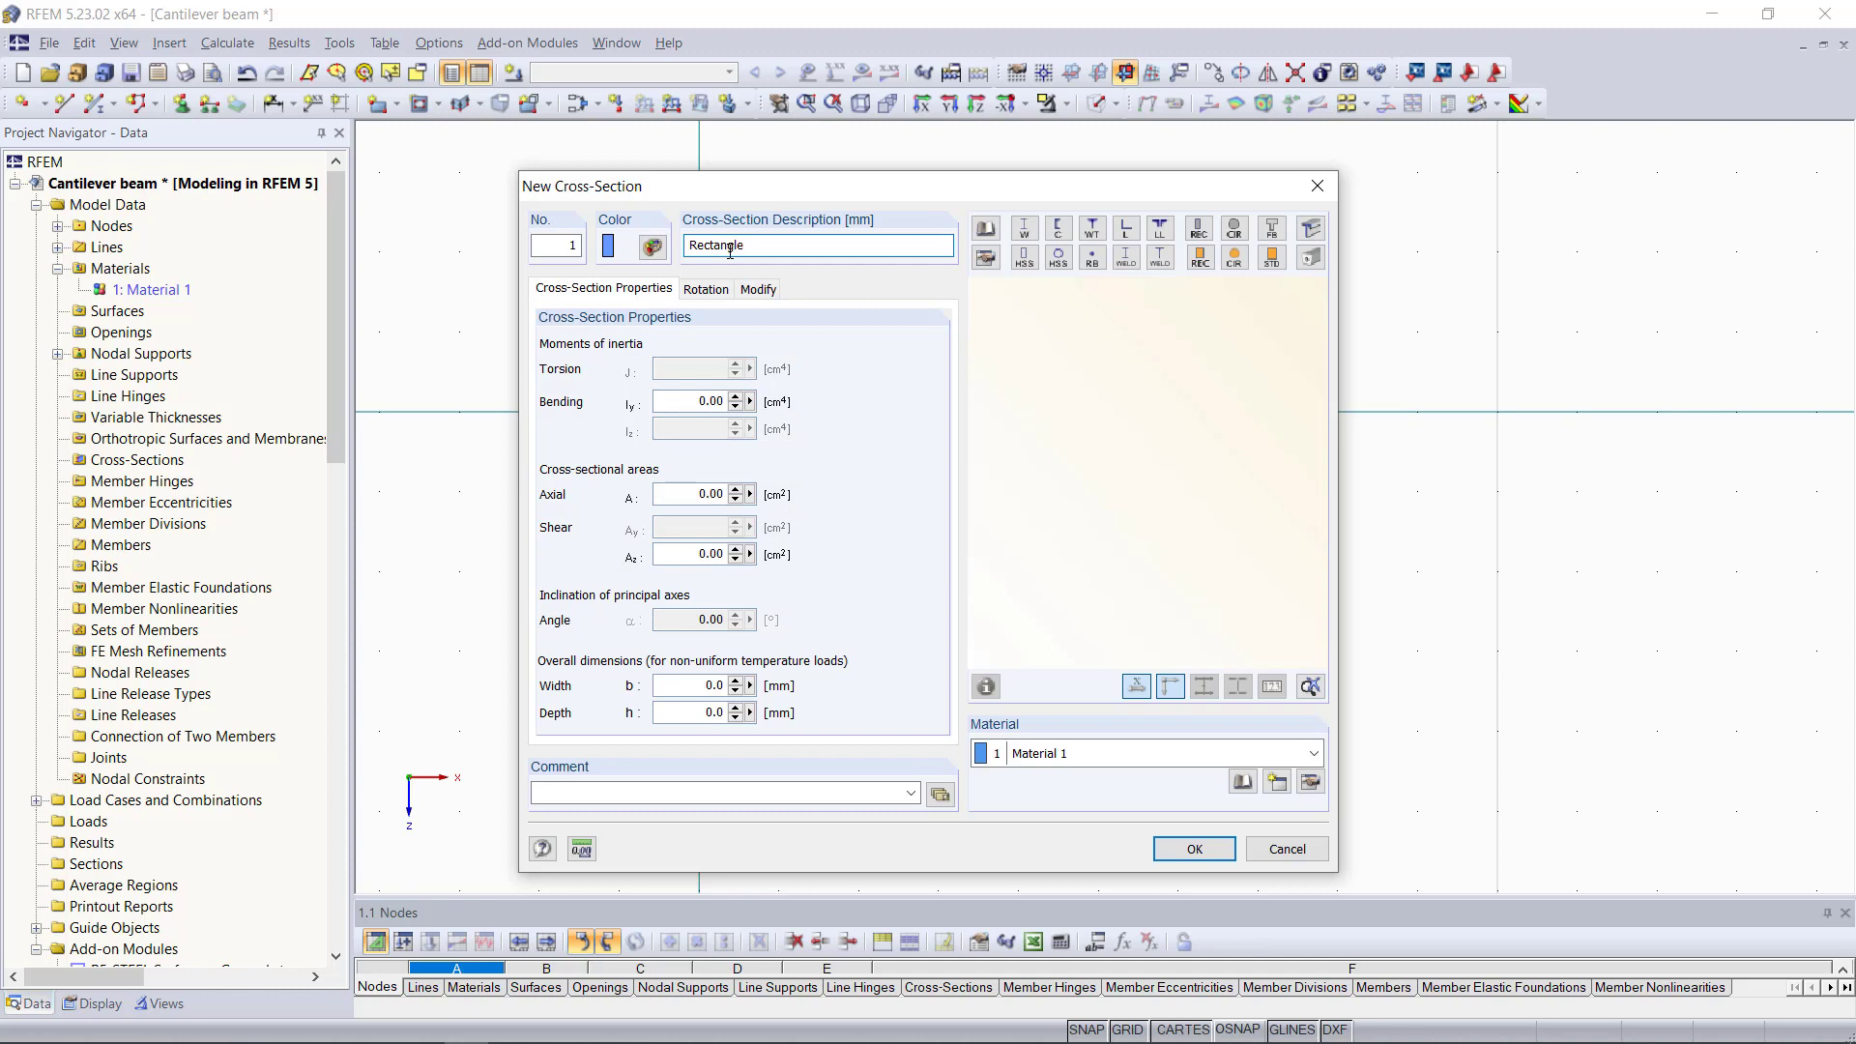
type("100/200")
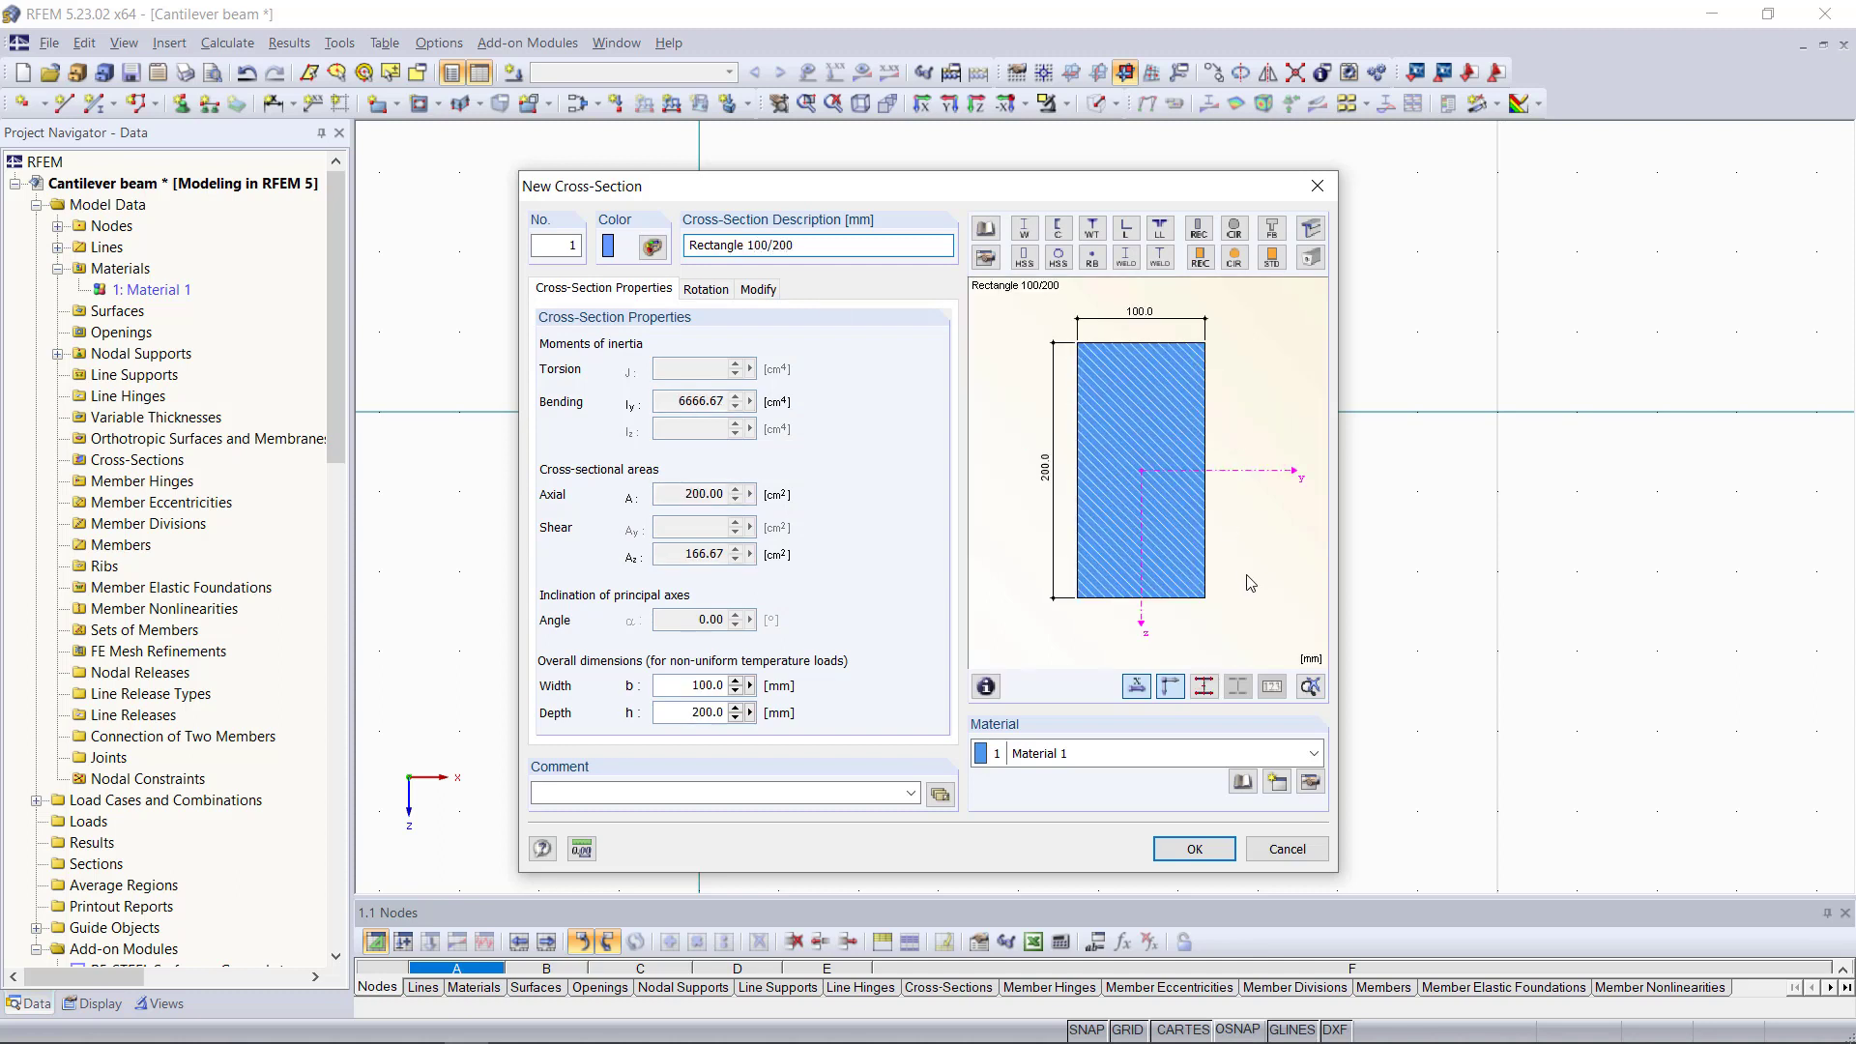
Assign Material 1 to the rectangular cross-section, create it and list it in the model data
left_click(1133, 764)
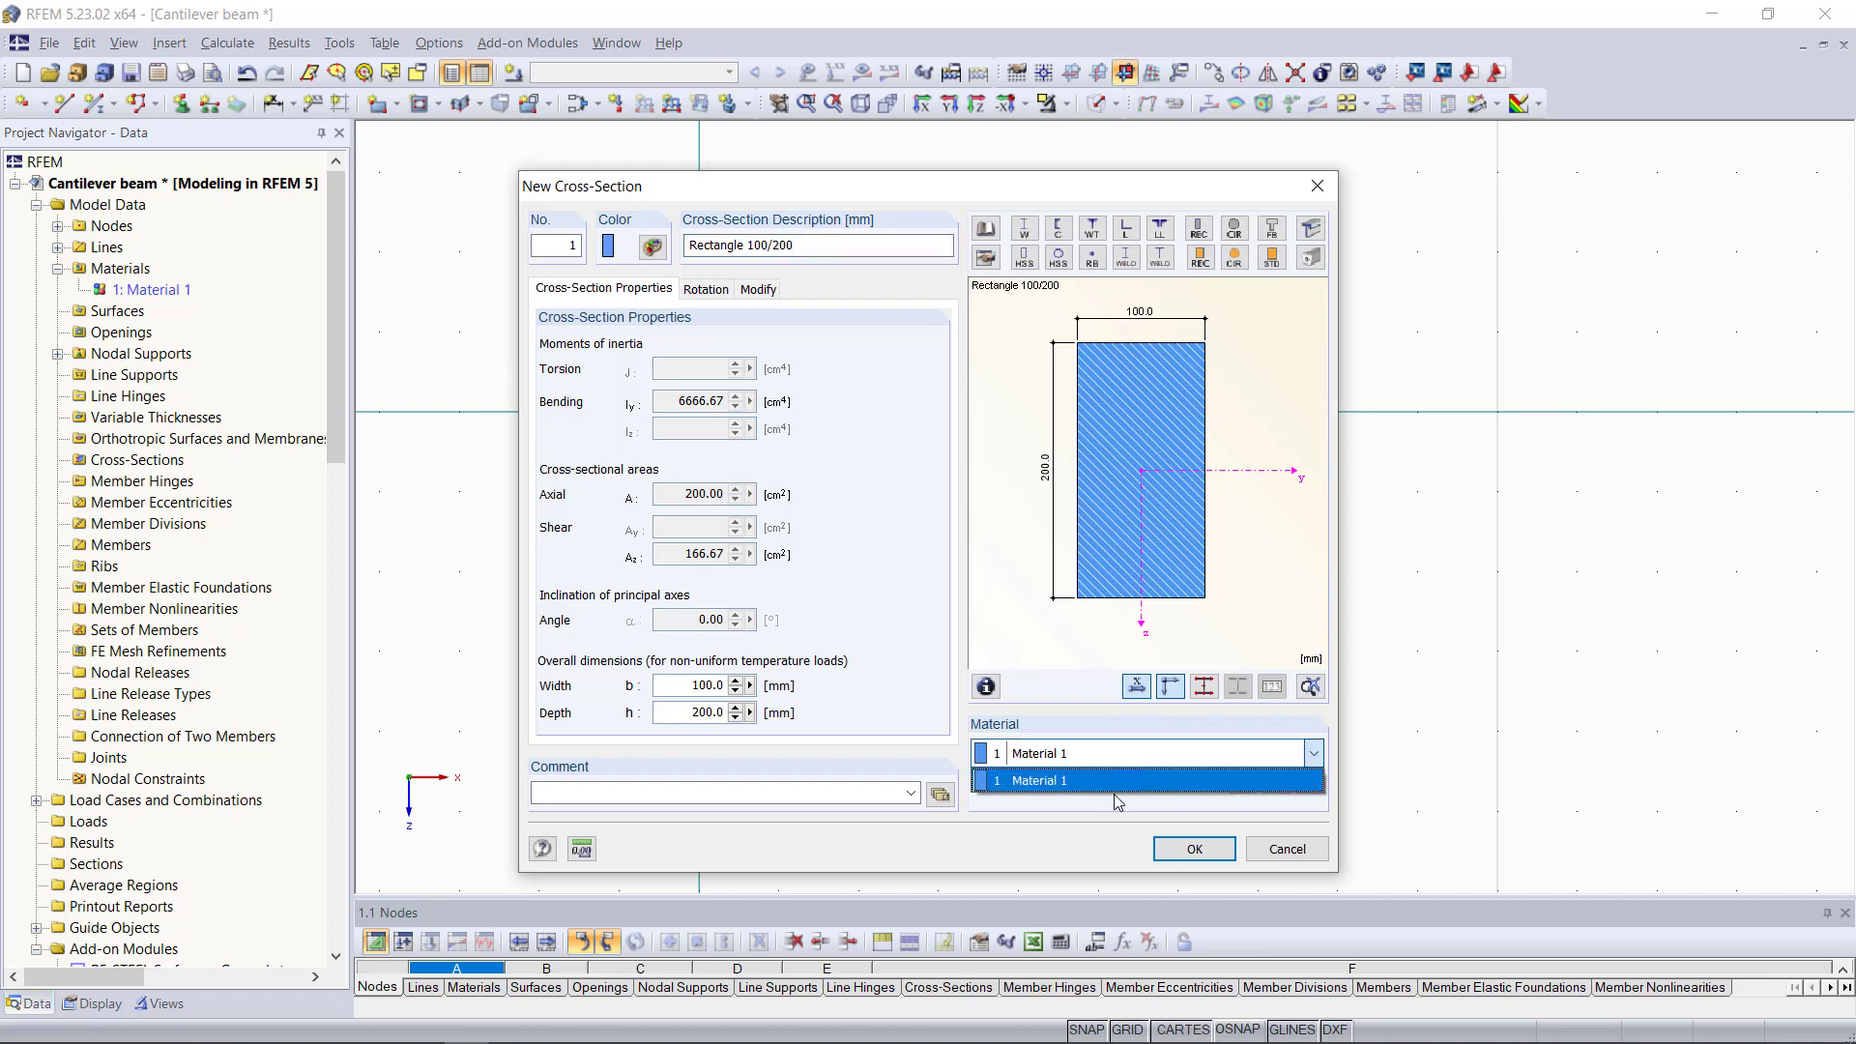
left_click(1117, 789)
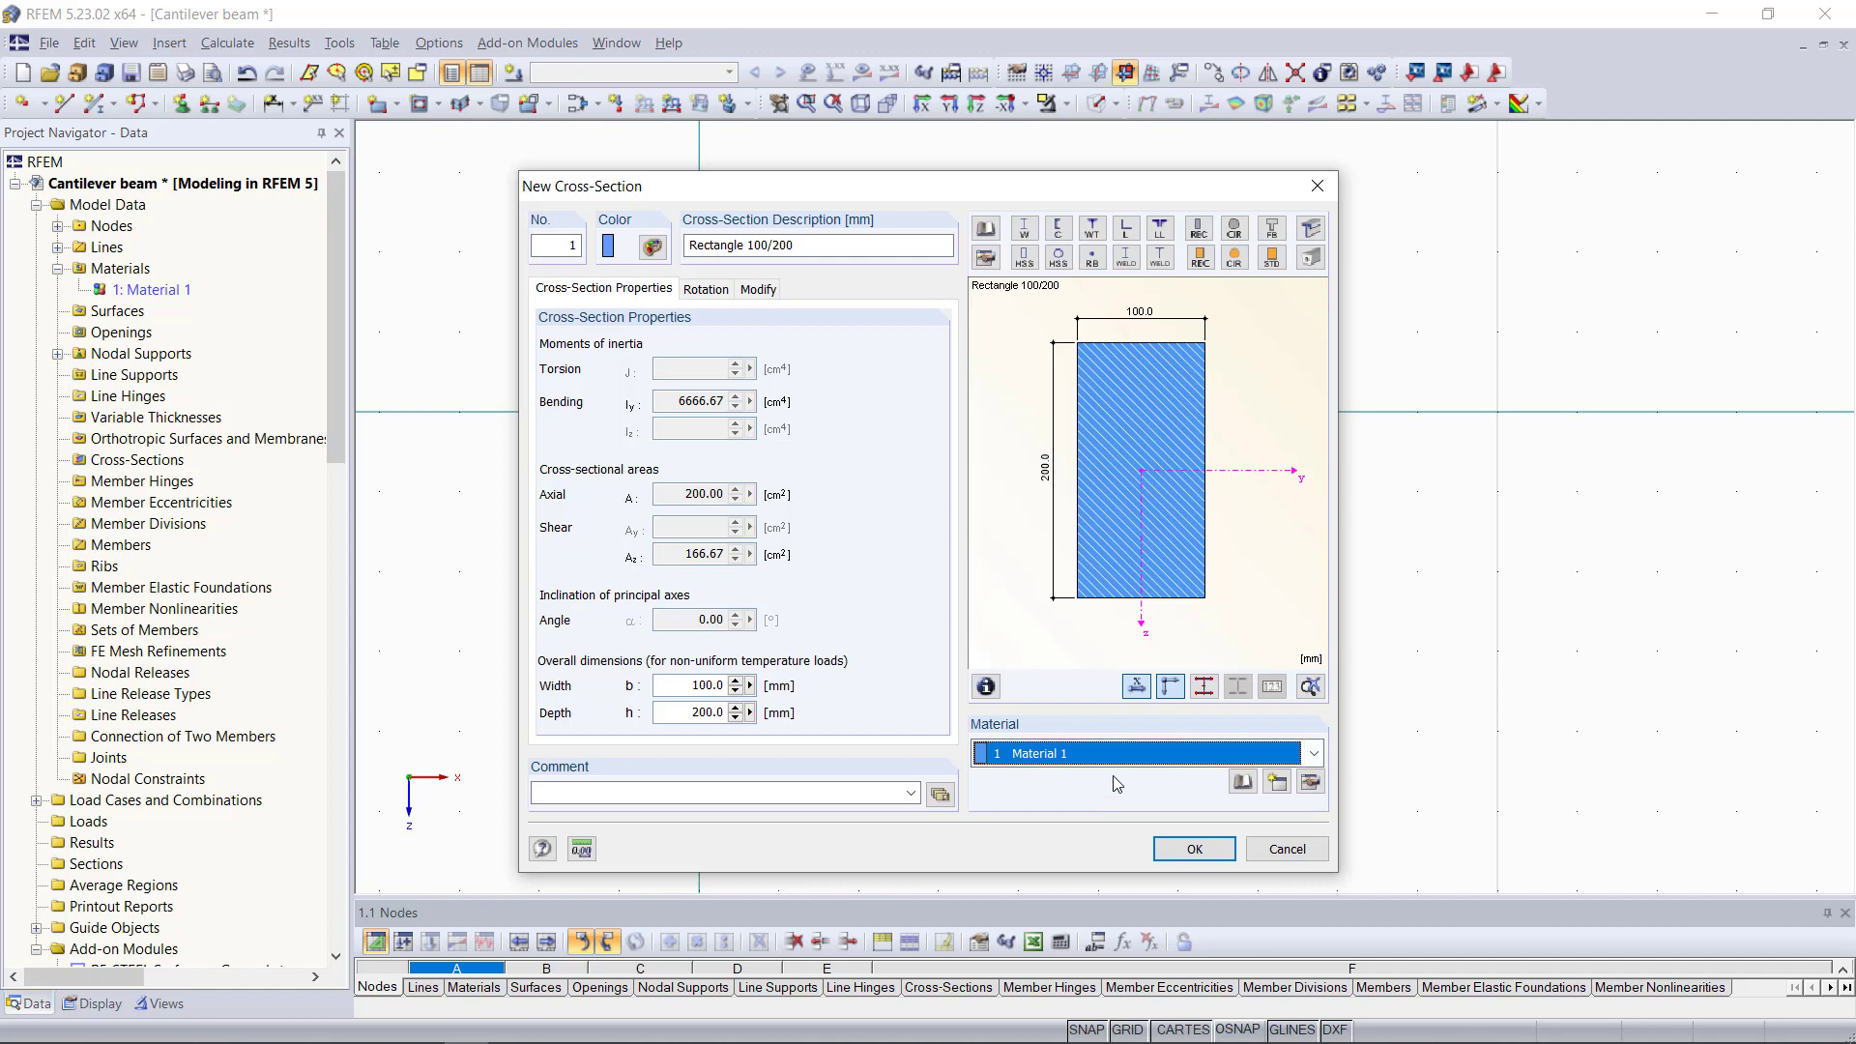
left_click(1193, 850)
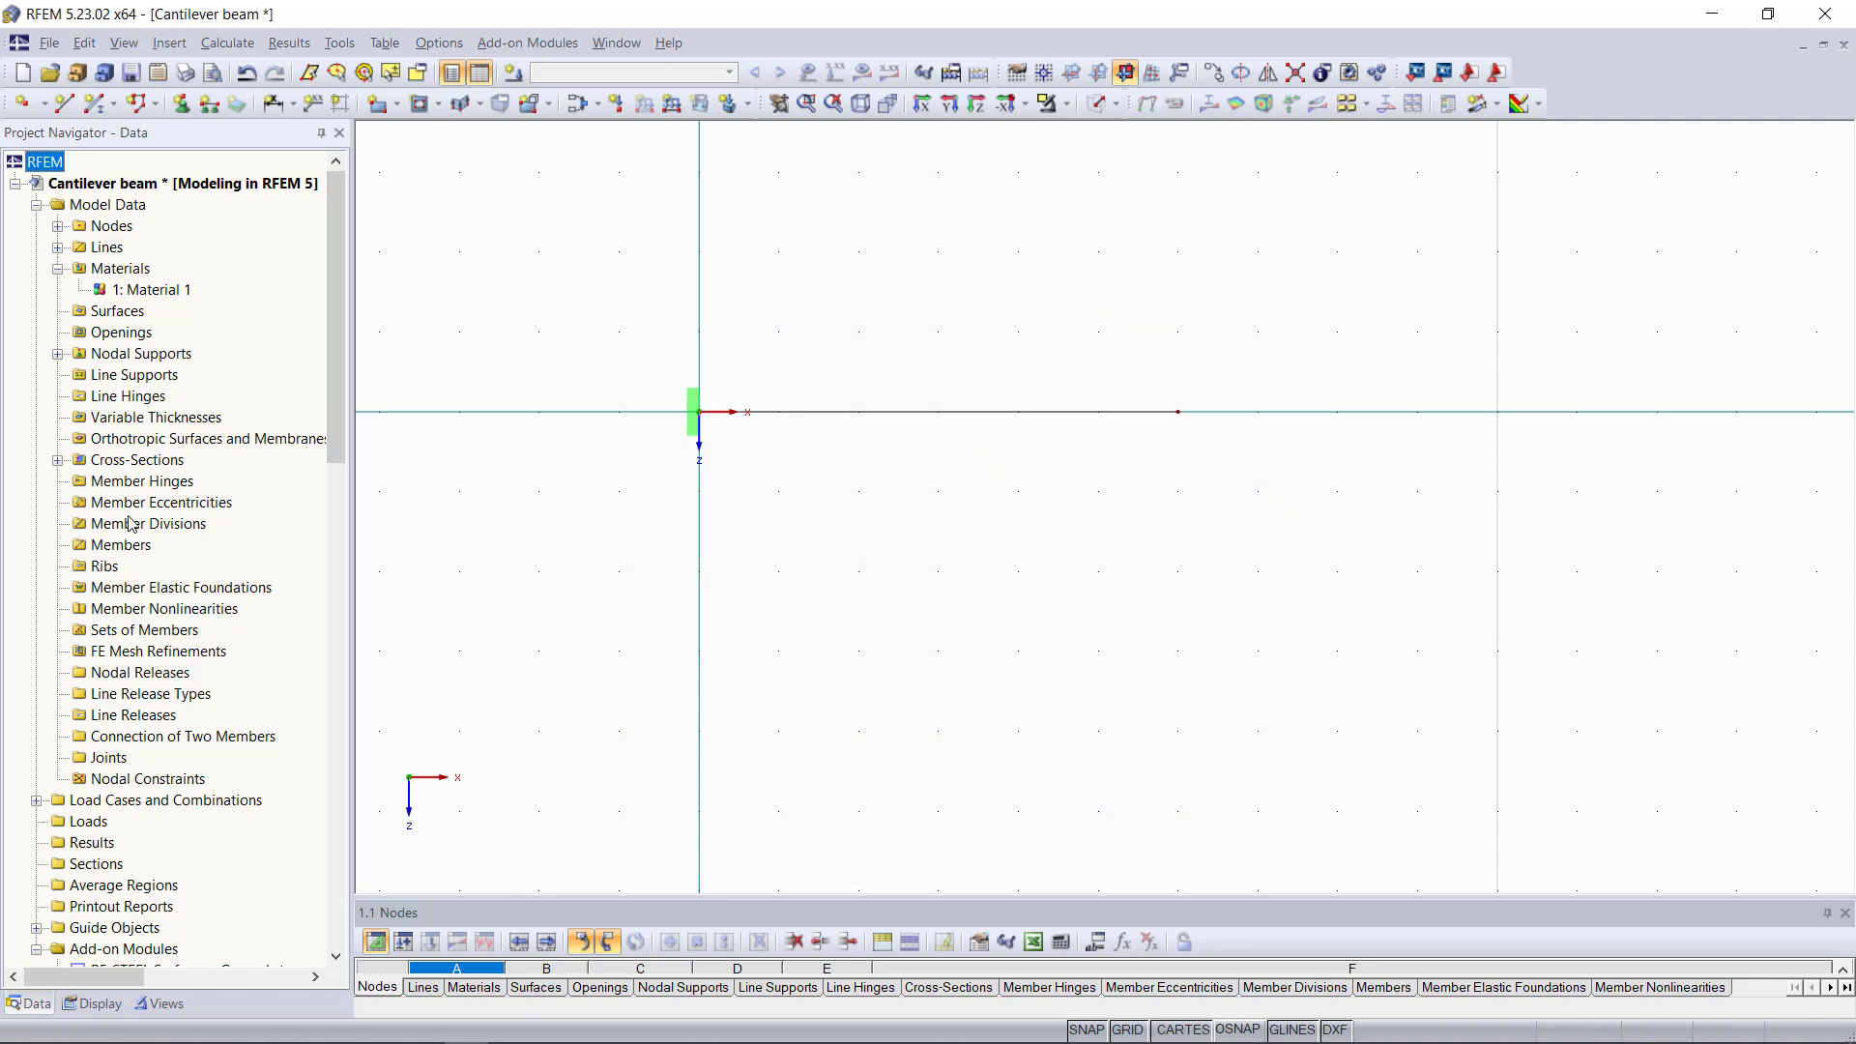
left_click(58, 460)
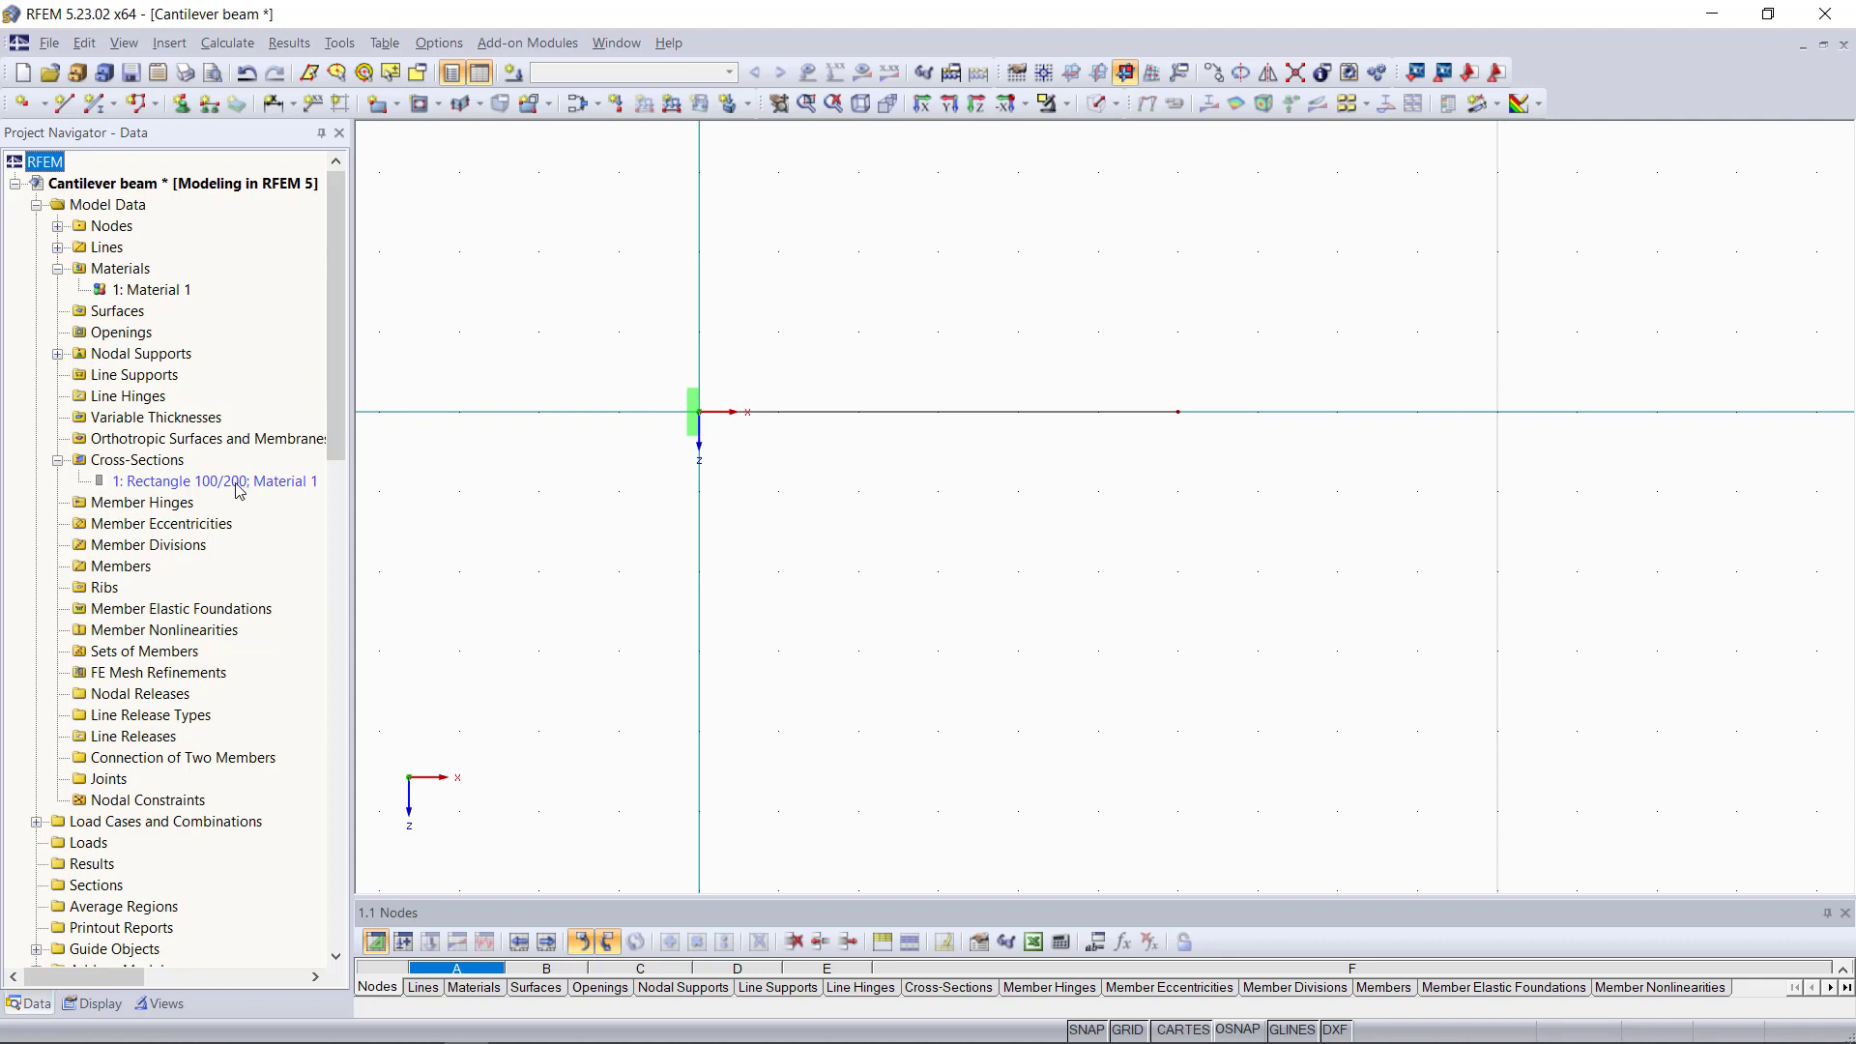
Start a new member and pick line 1 in the model as its line
left_click(130, 571)
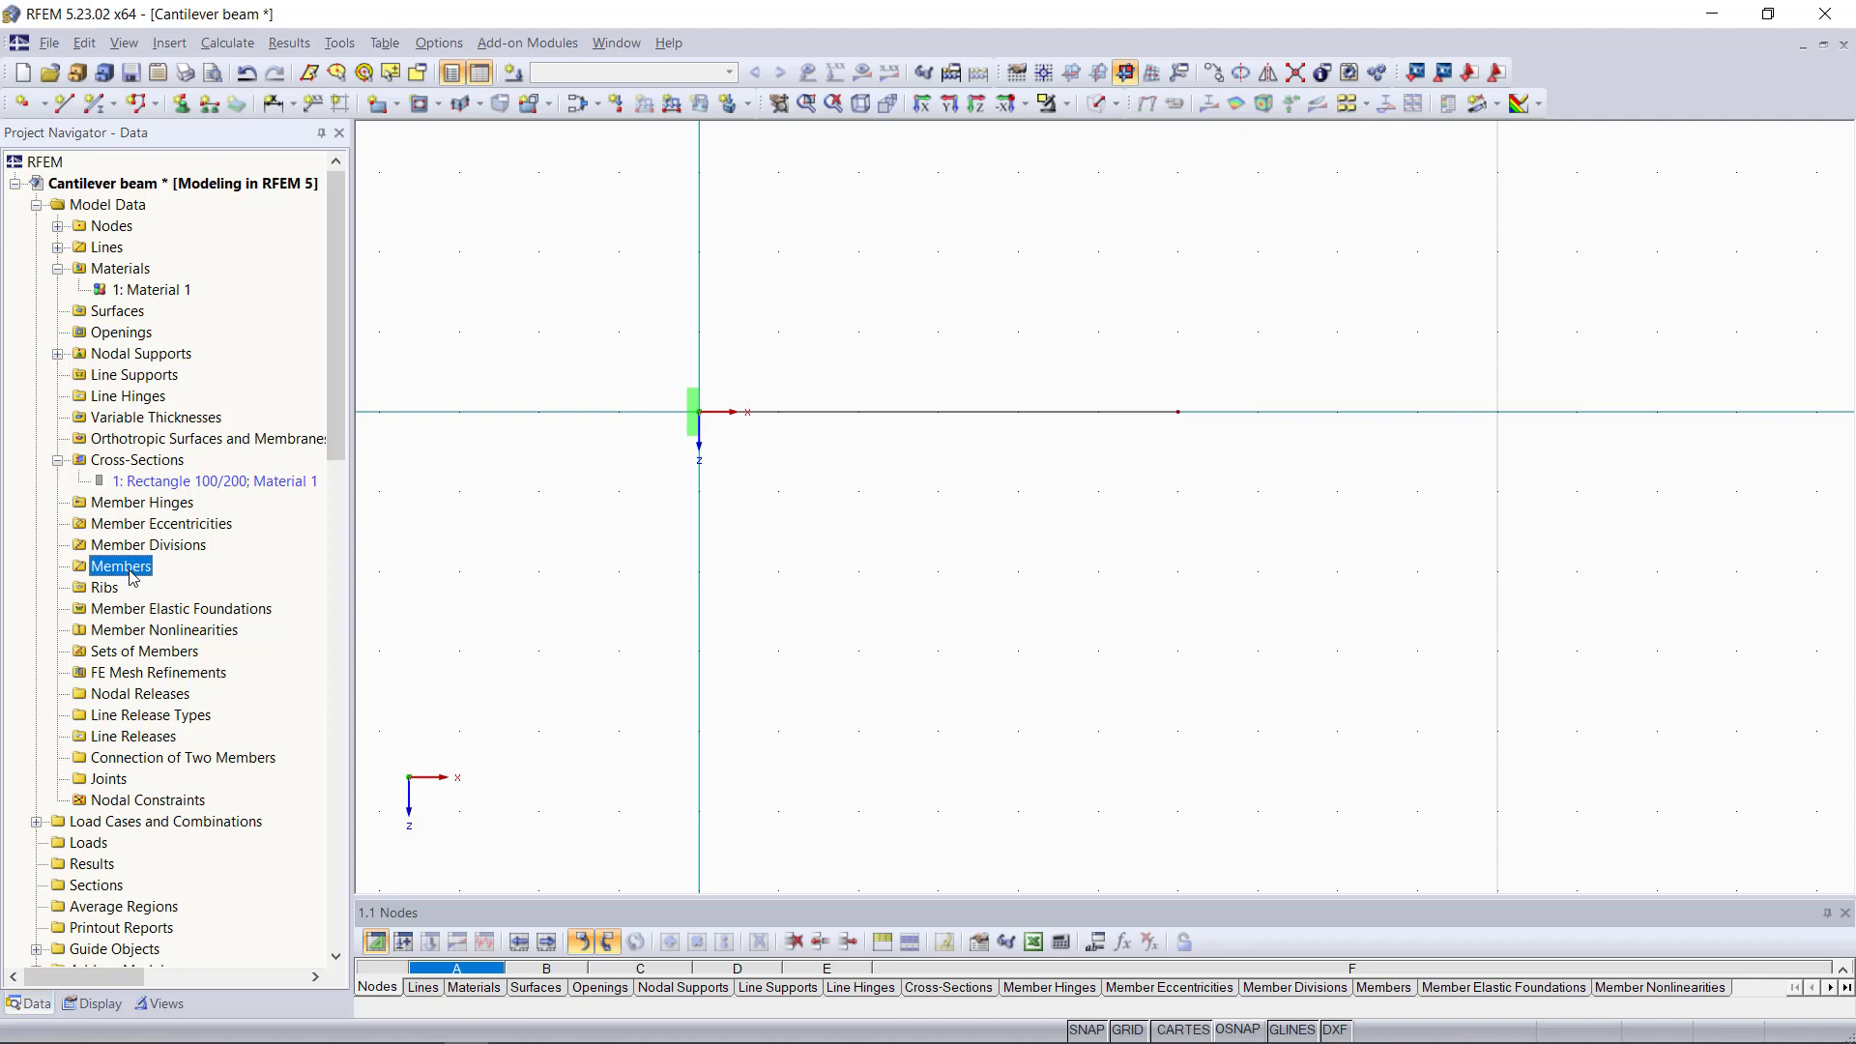
right_click(133, 576)
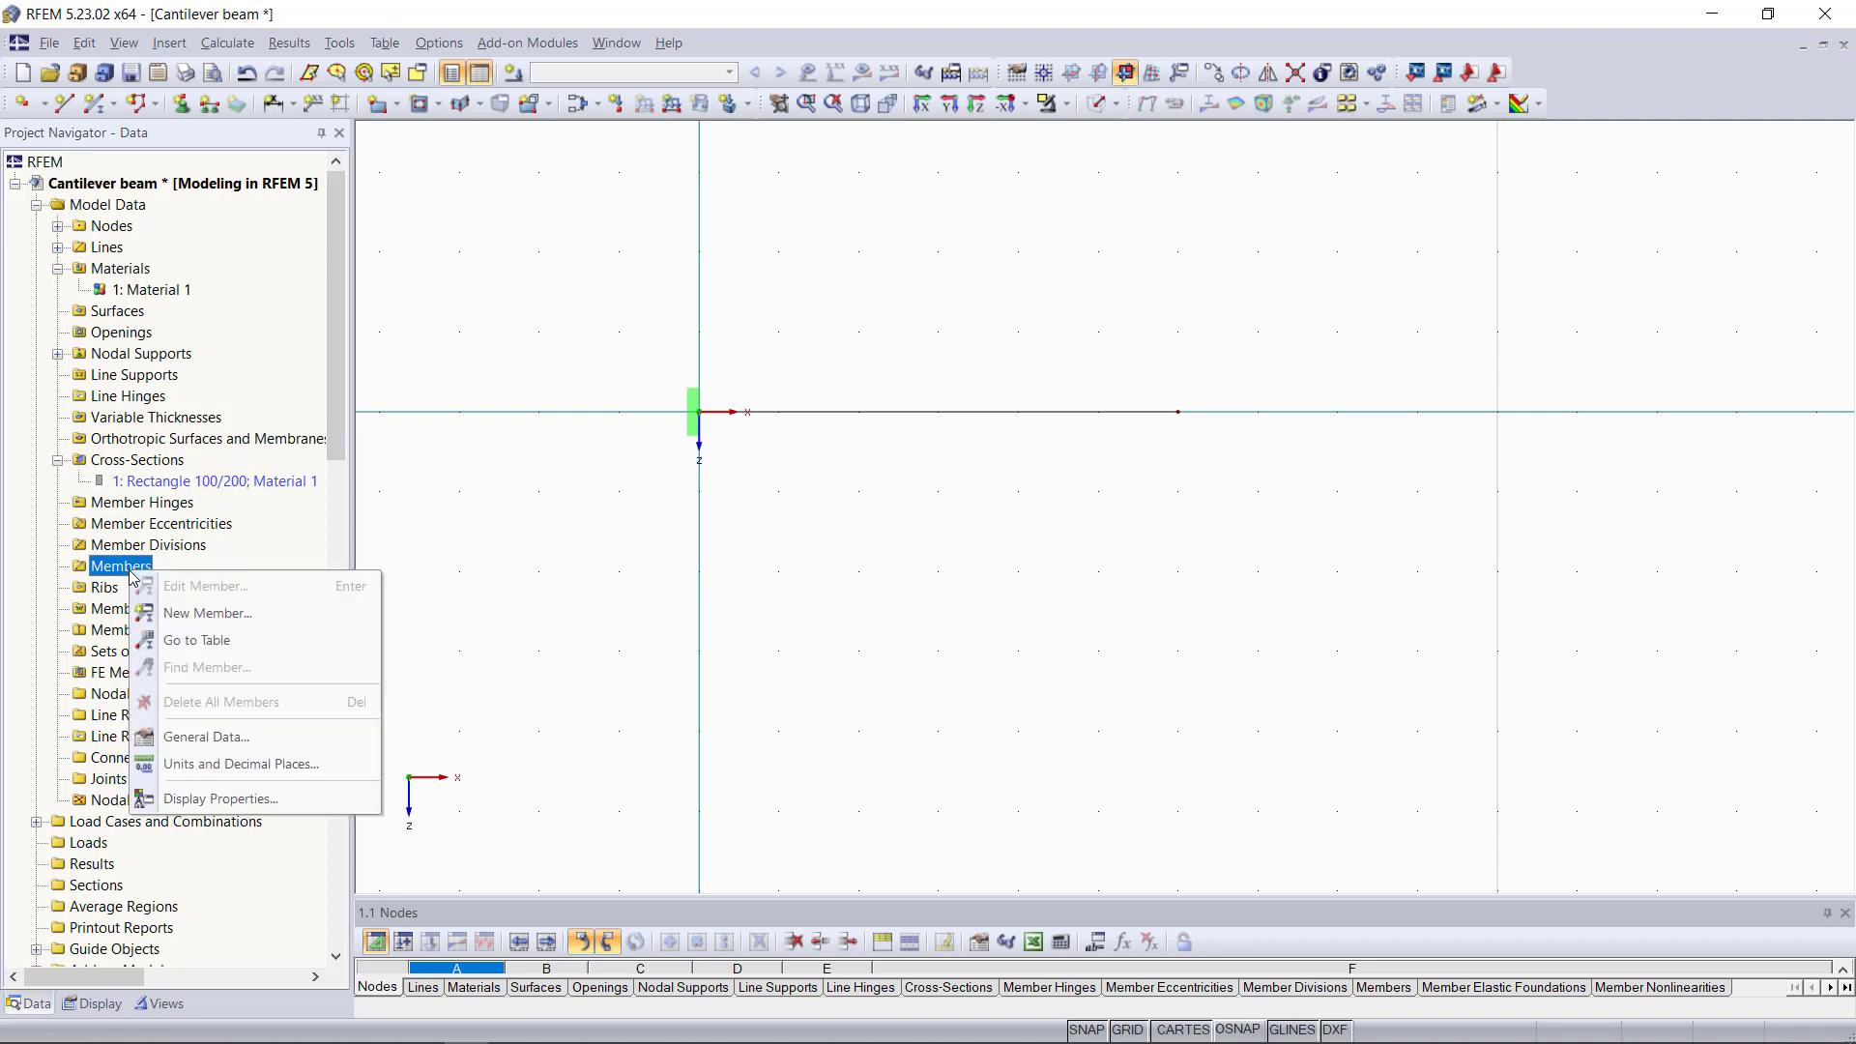
left_click(208, 614)
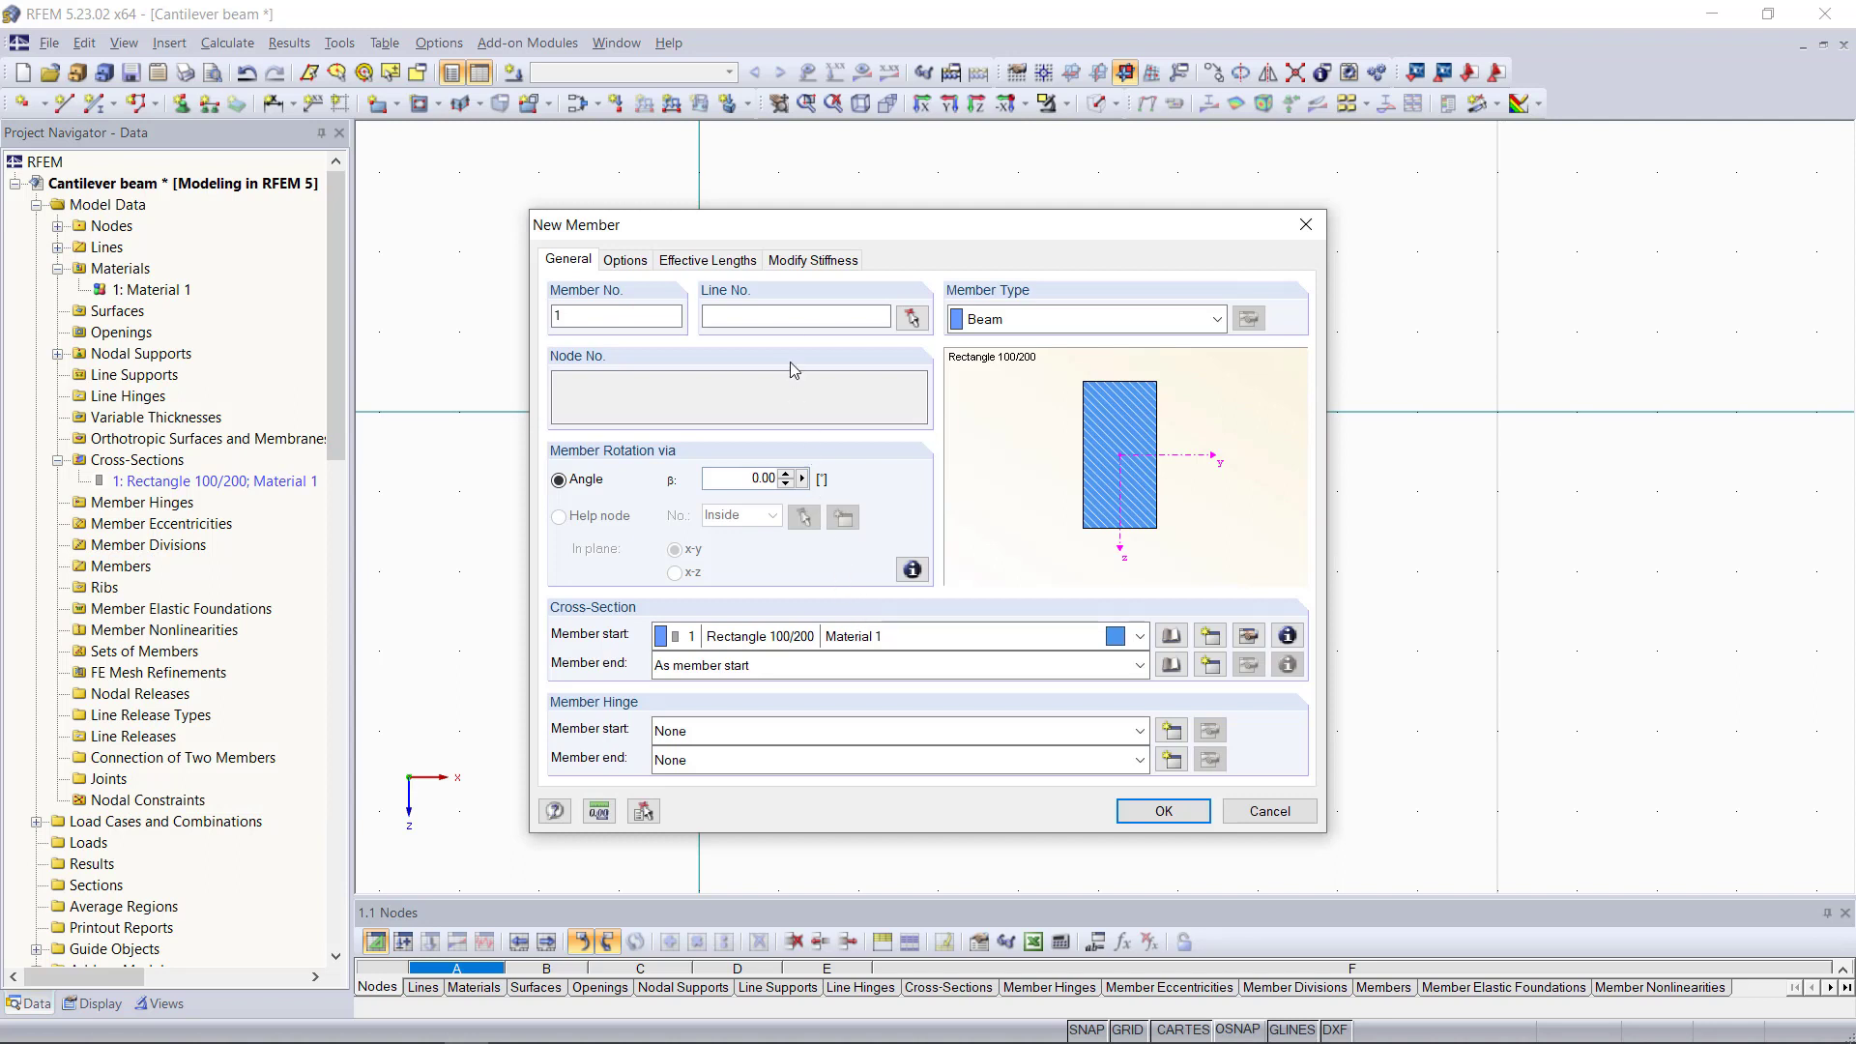
left_click(789, 315)
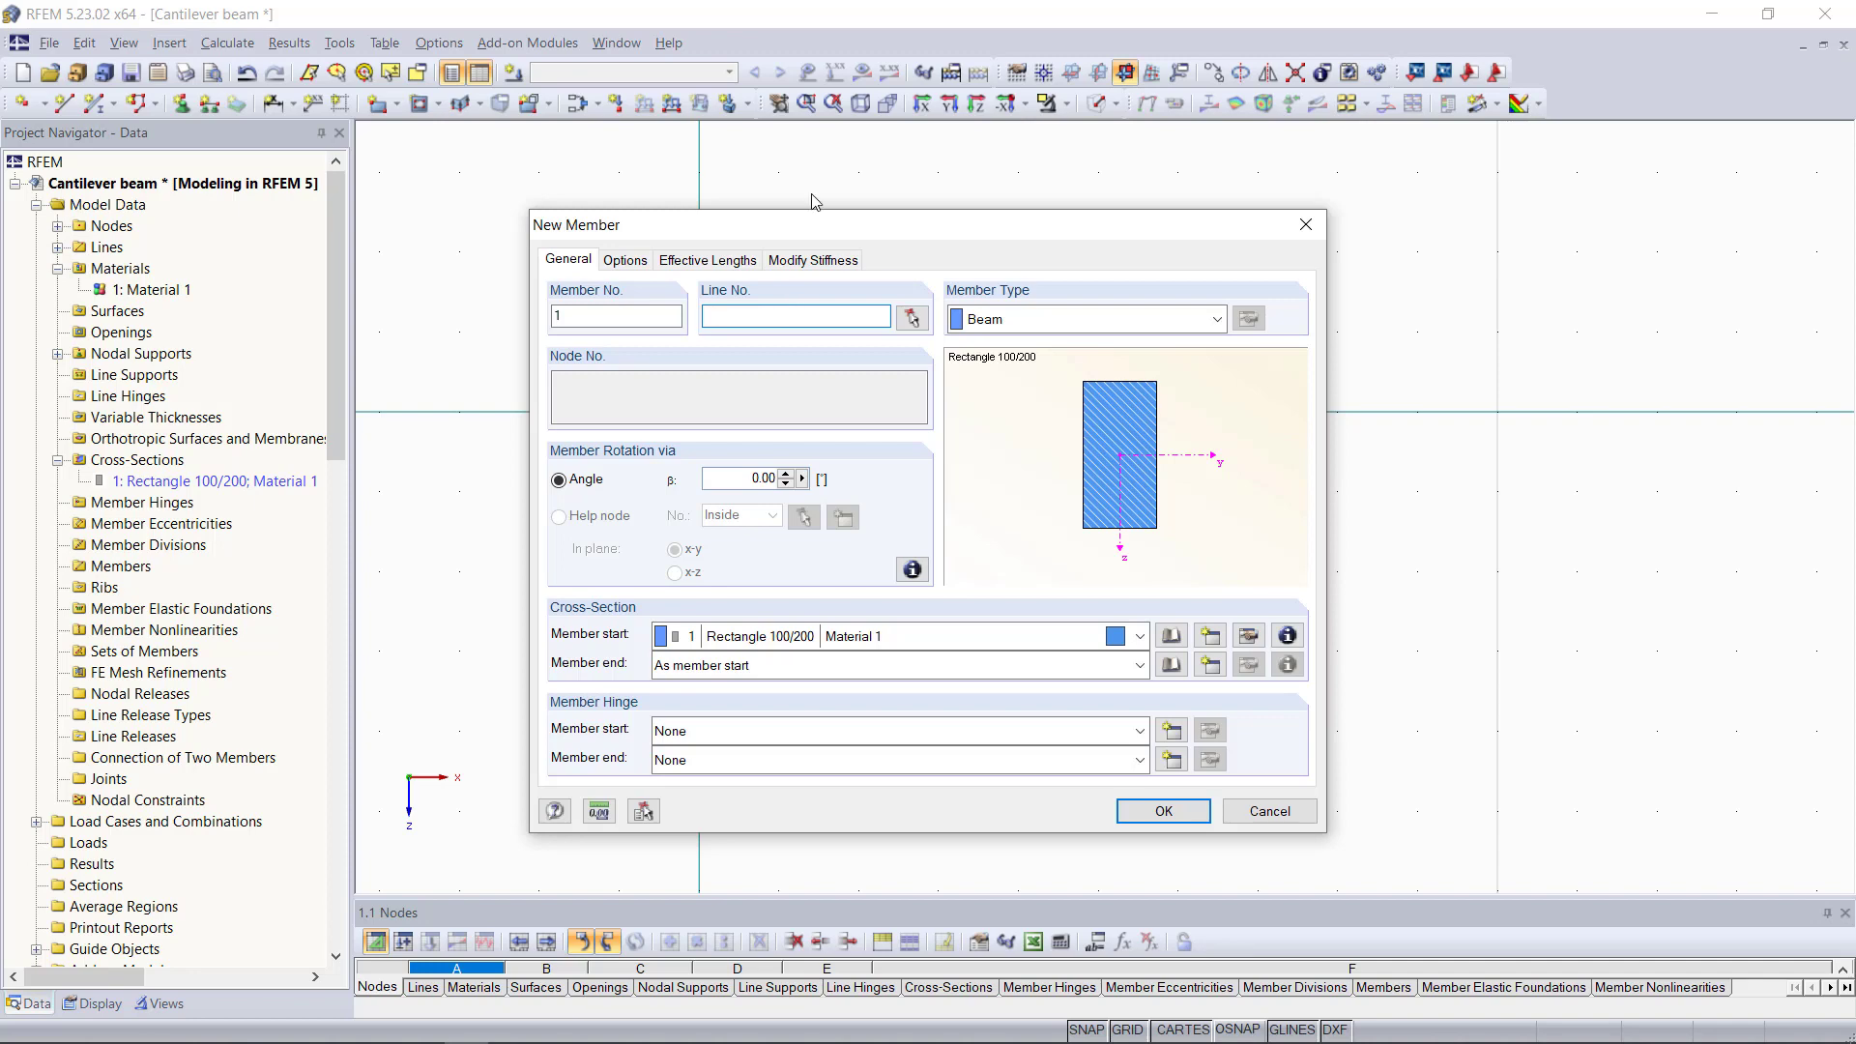
left_click(911, 318)
left_click(919, 413)
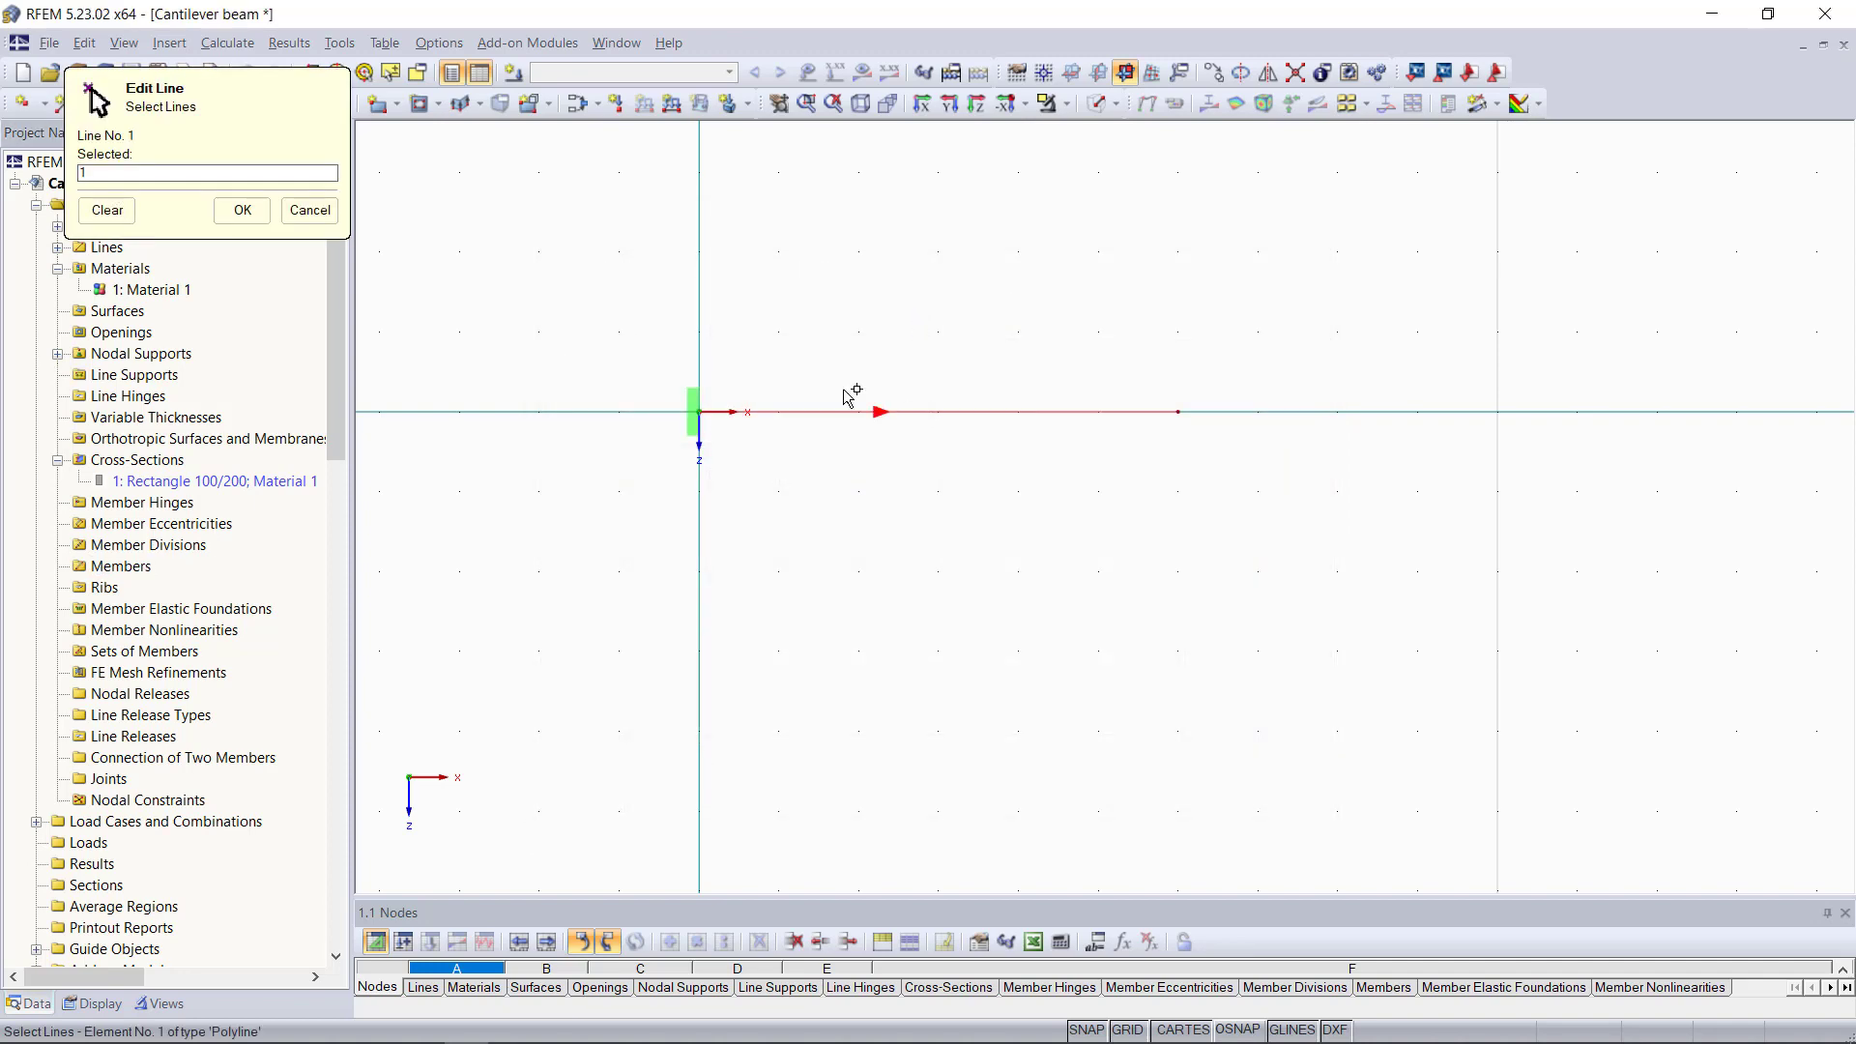
left_click(242, 209)
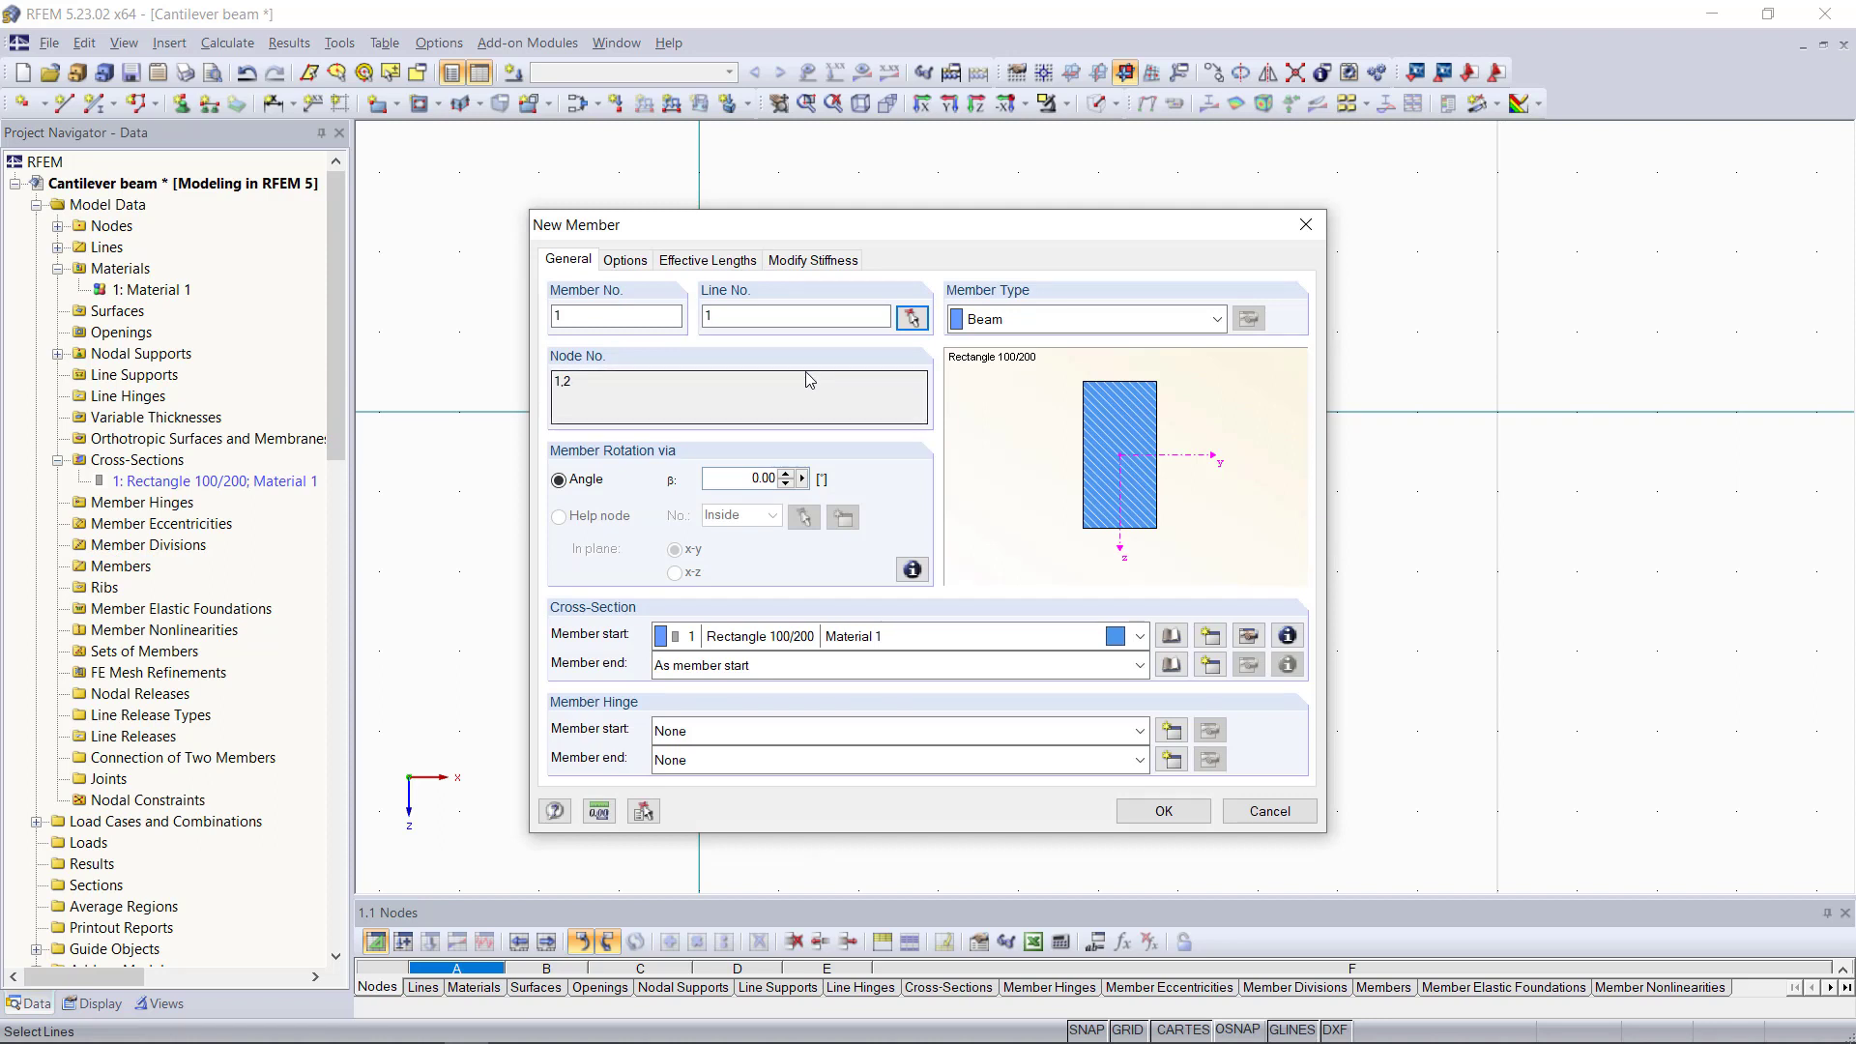
Set the member type to Beam and the member rotation angle to 0.00°
left_click(1036, 320)
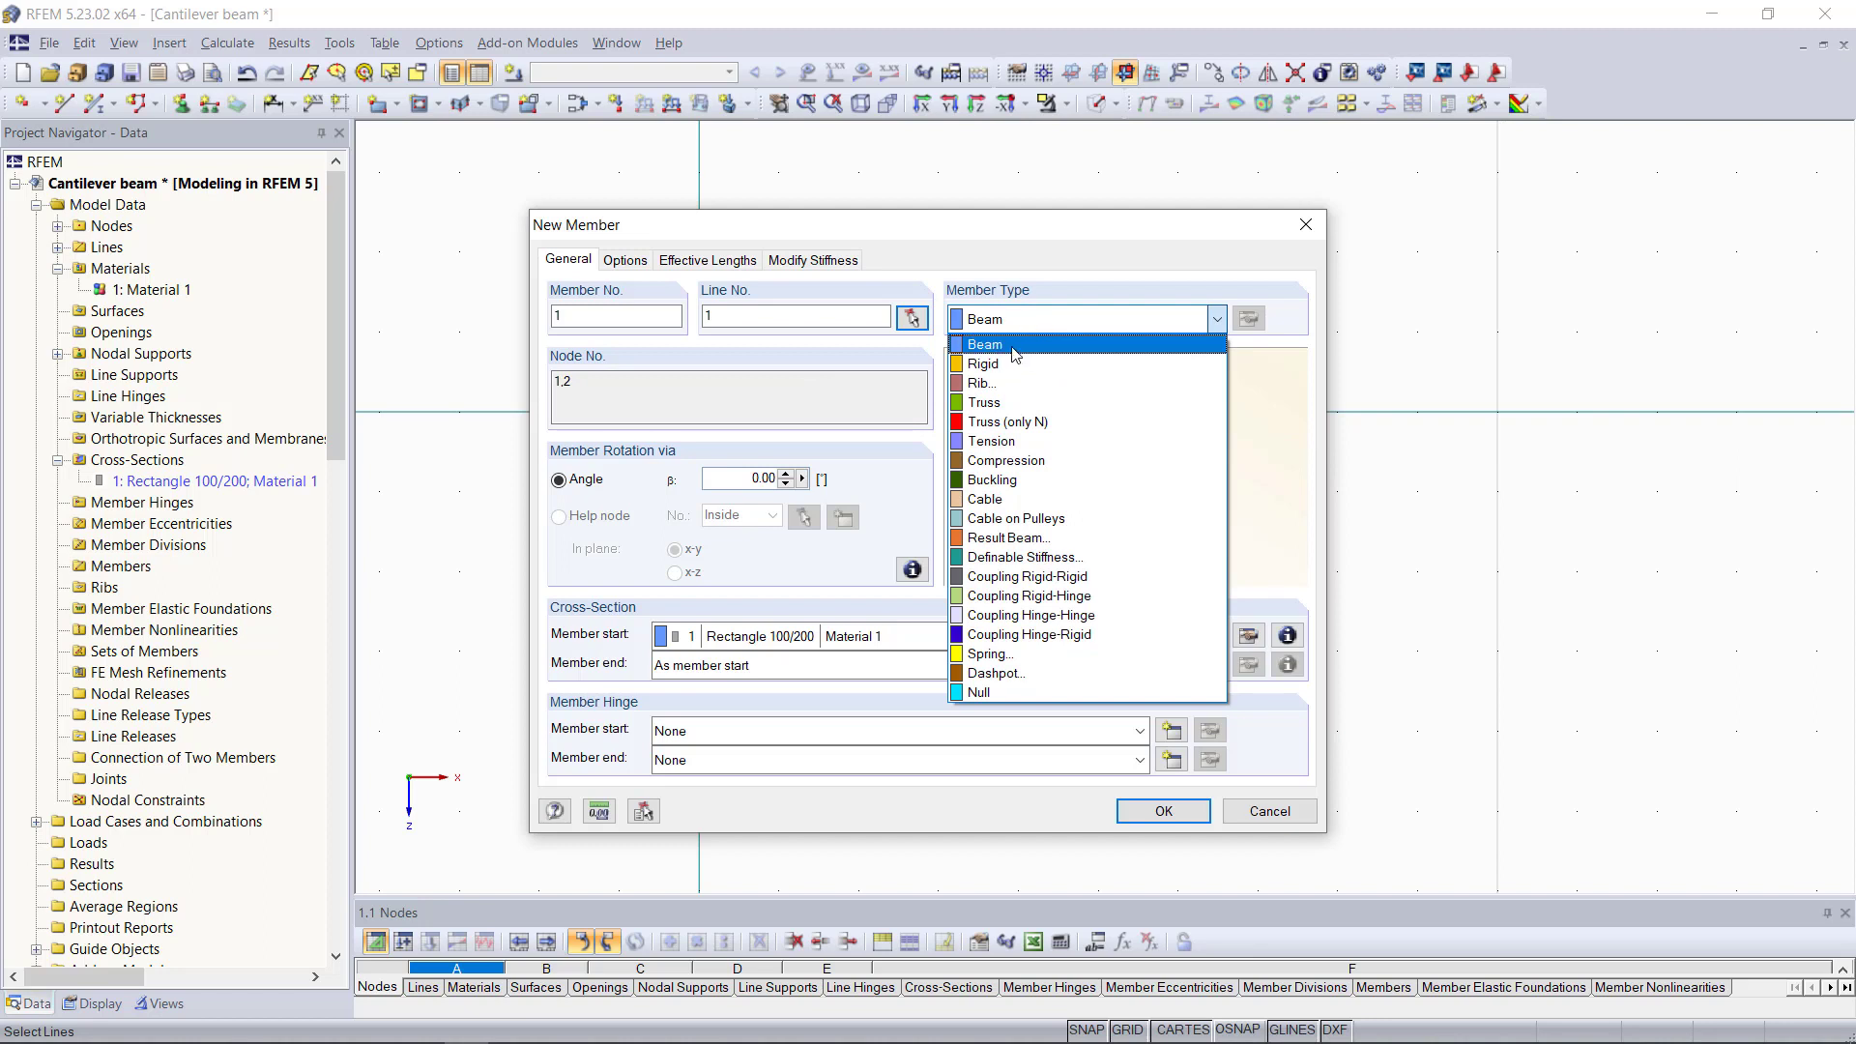
left_click(1014, 355)
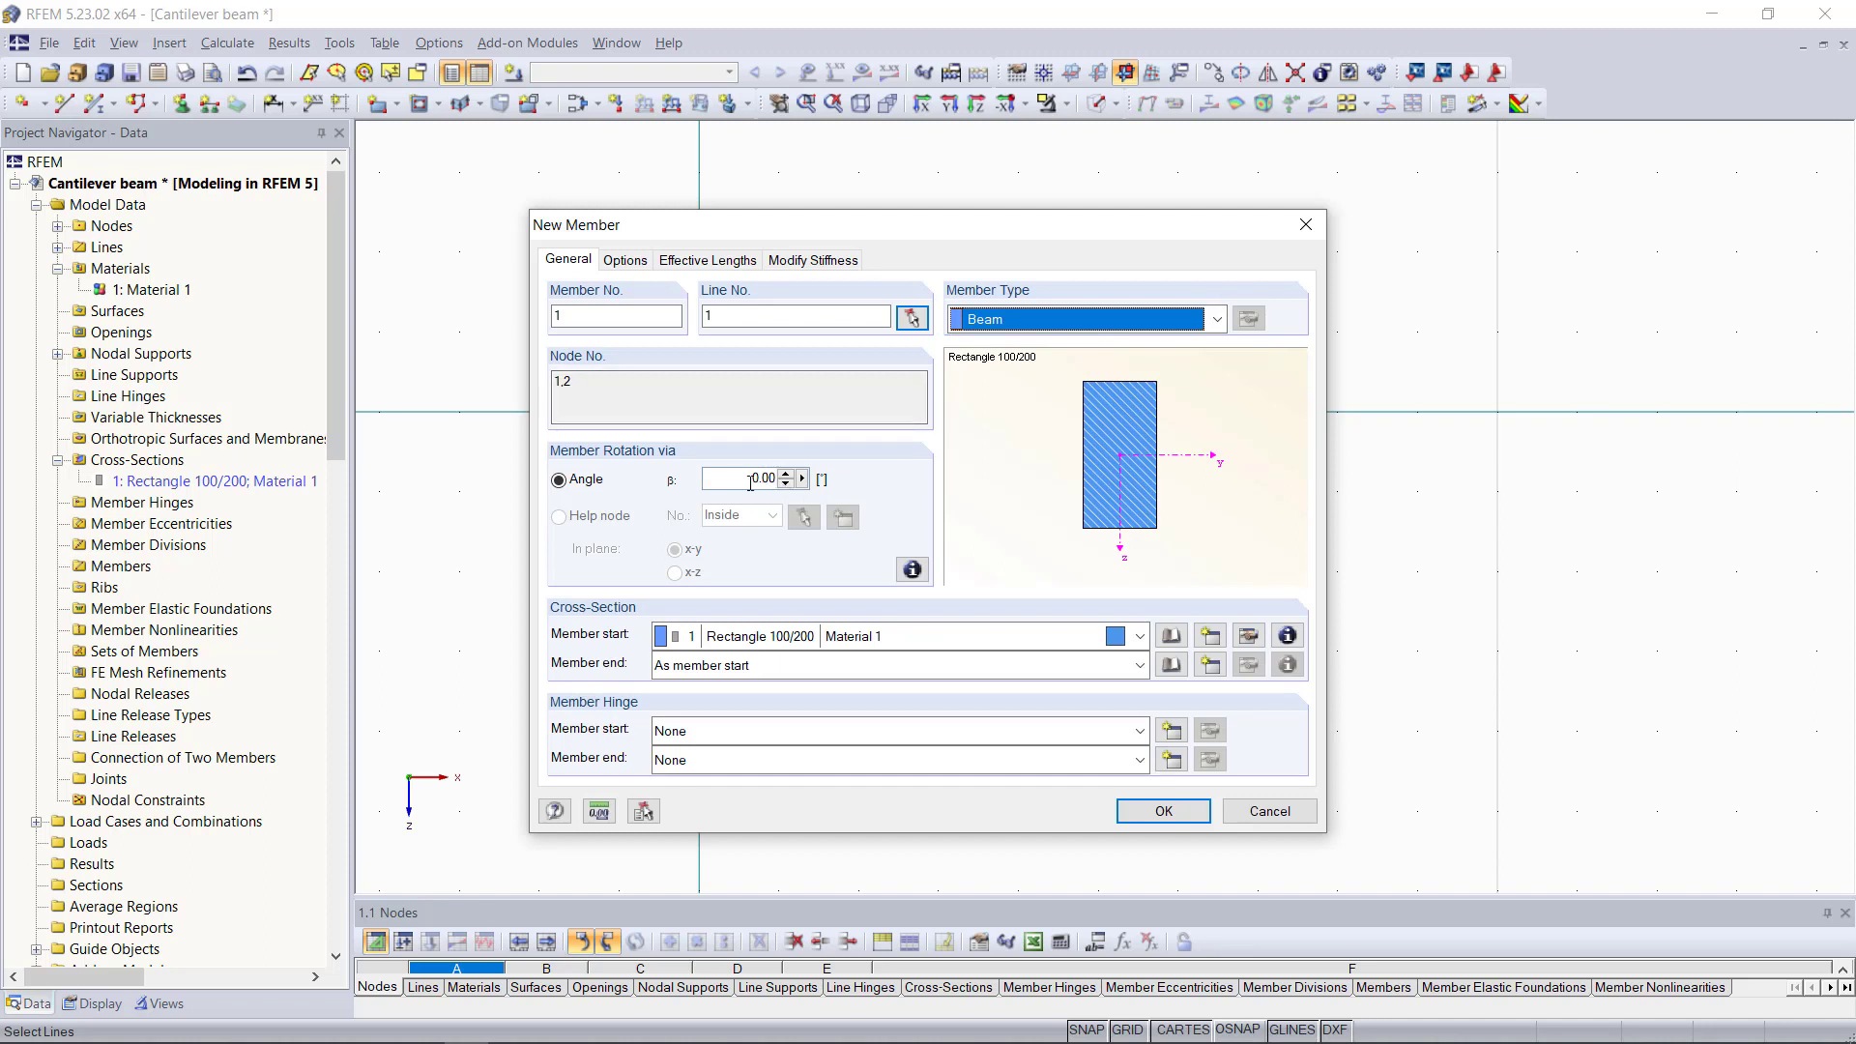
left_click(786, 474)
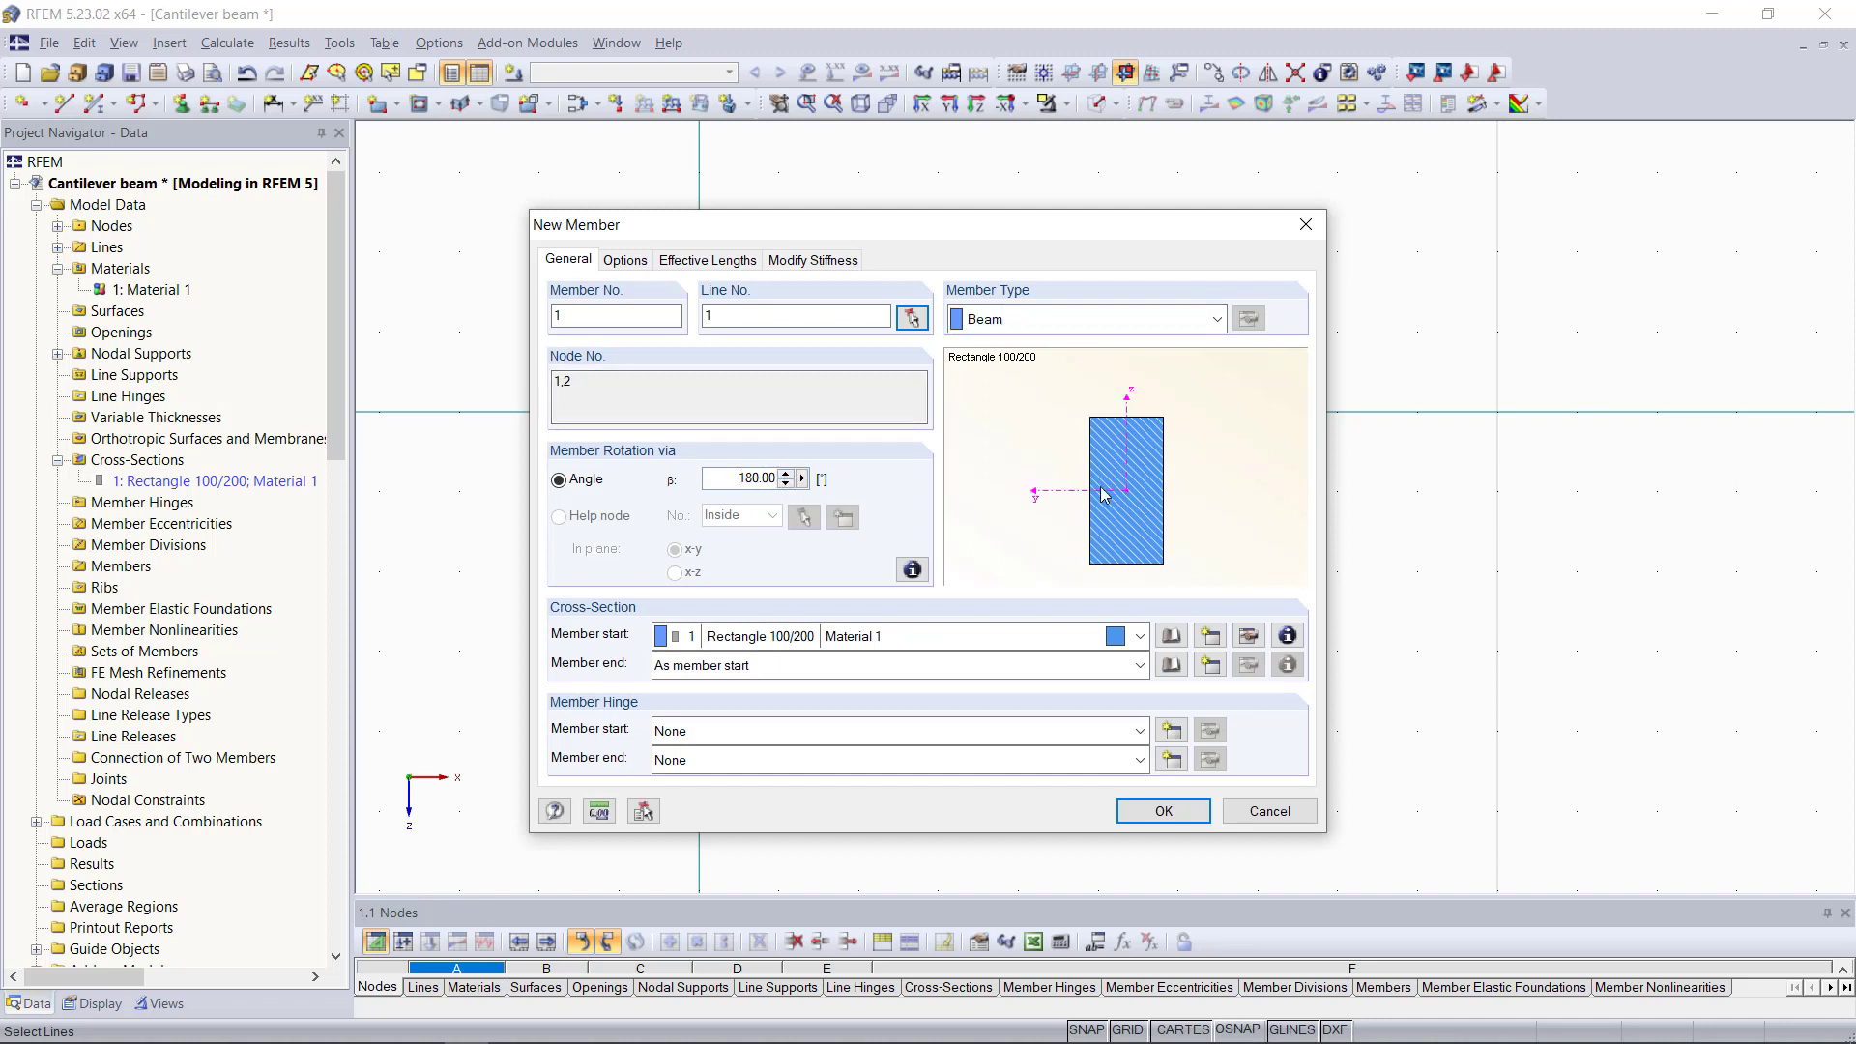
left_click(787, 485)
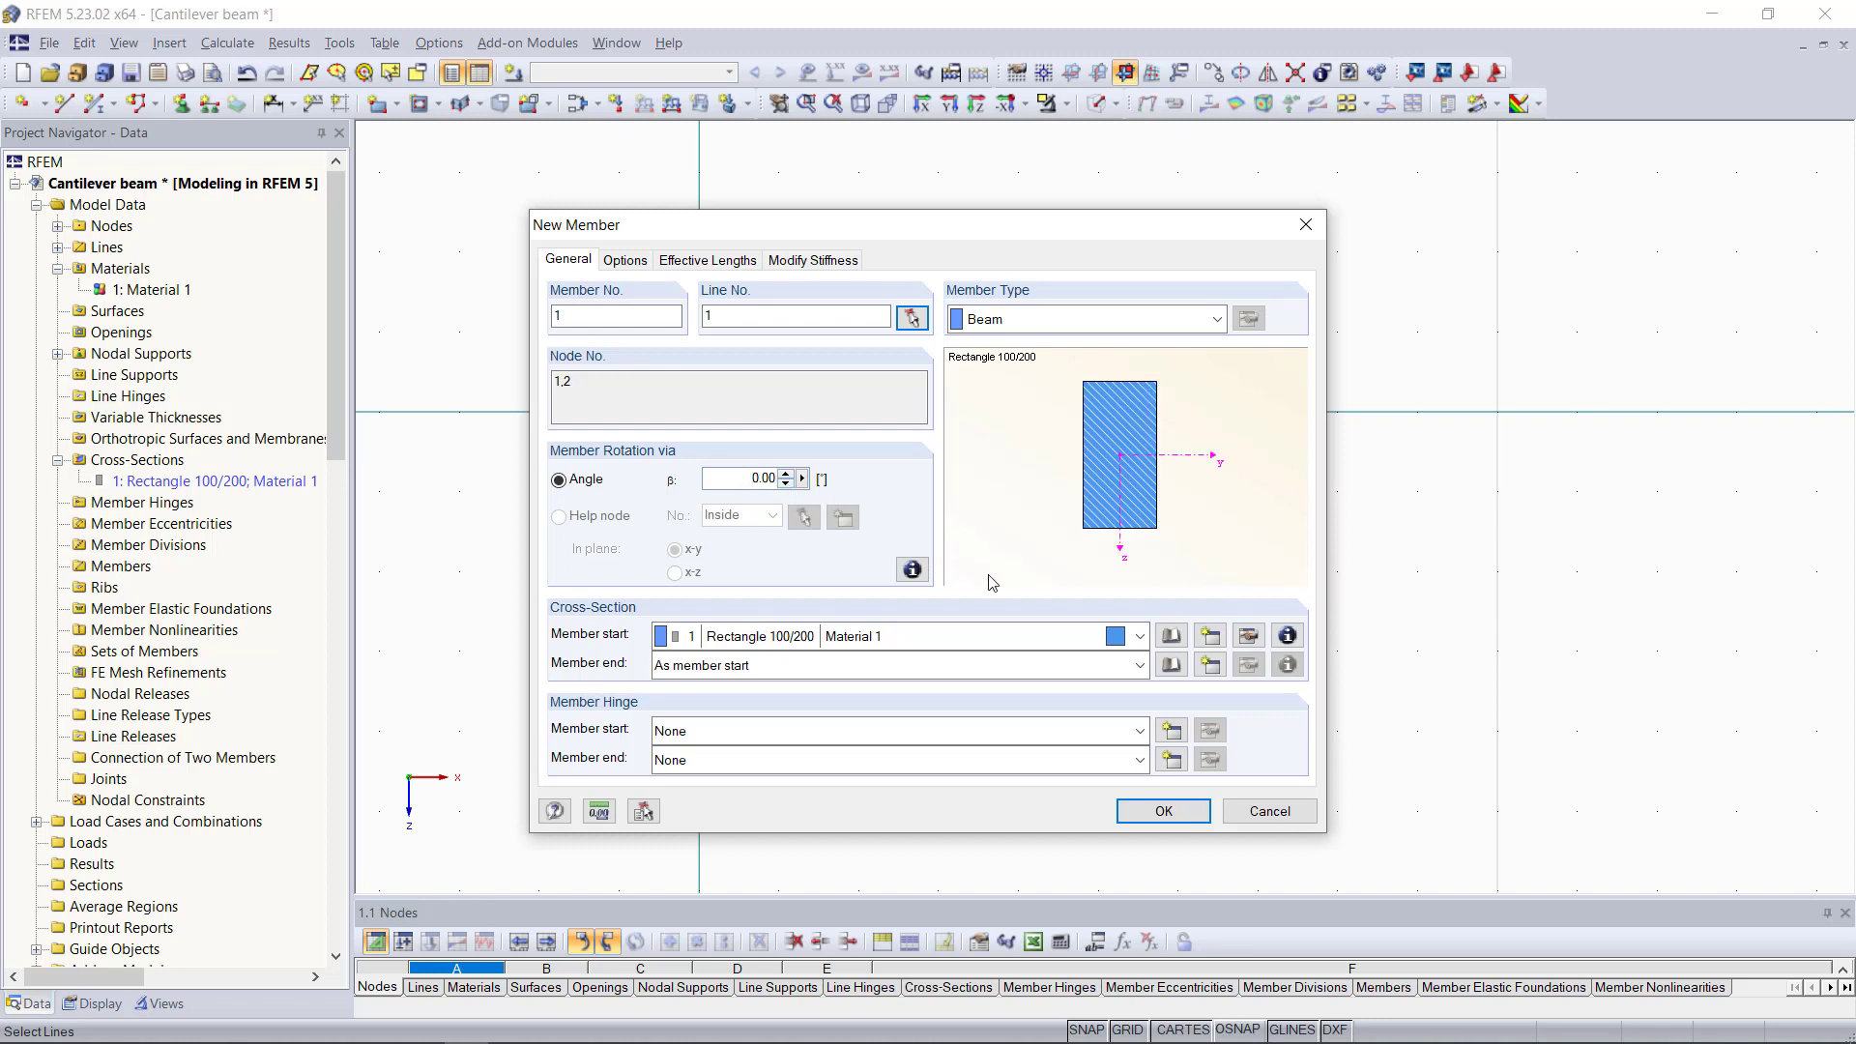
Use Rectangle 100/200 at the member start, "As member start" at the end and no start hinge, and create the member
left_click(921, 644)
left_click(922, 649)
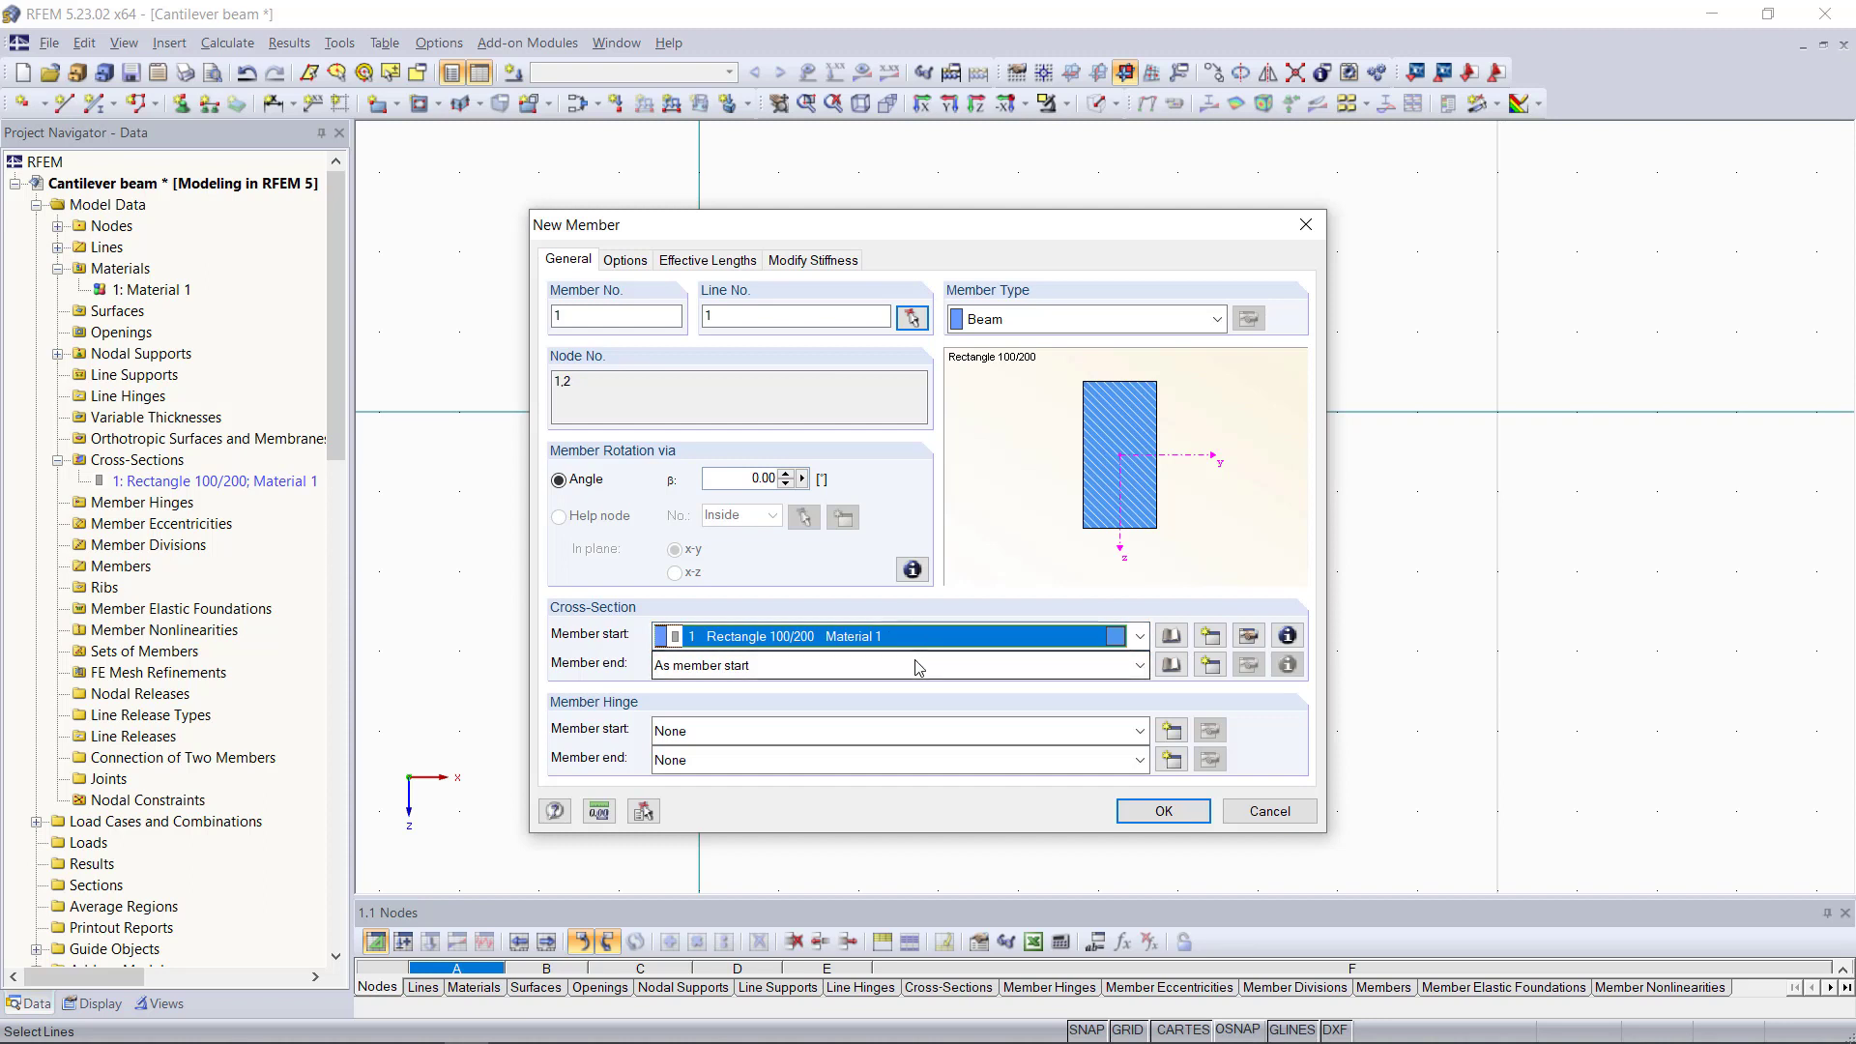
left_click(916, 665)
left_click(889, 695)
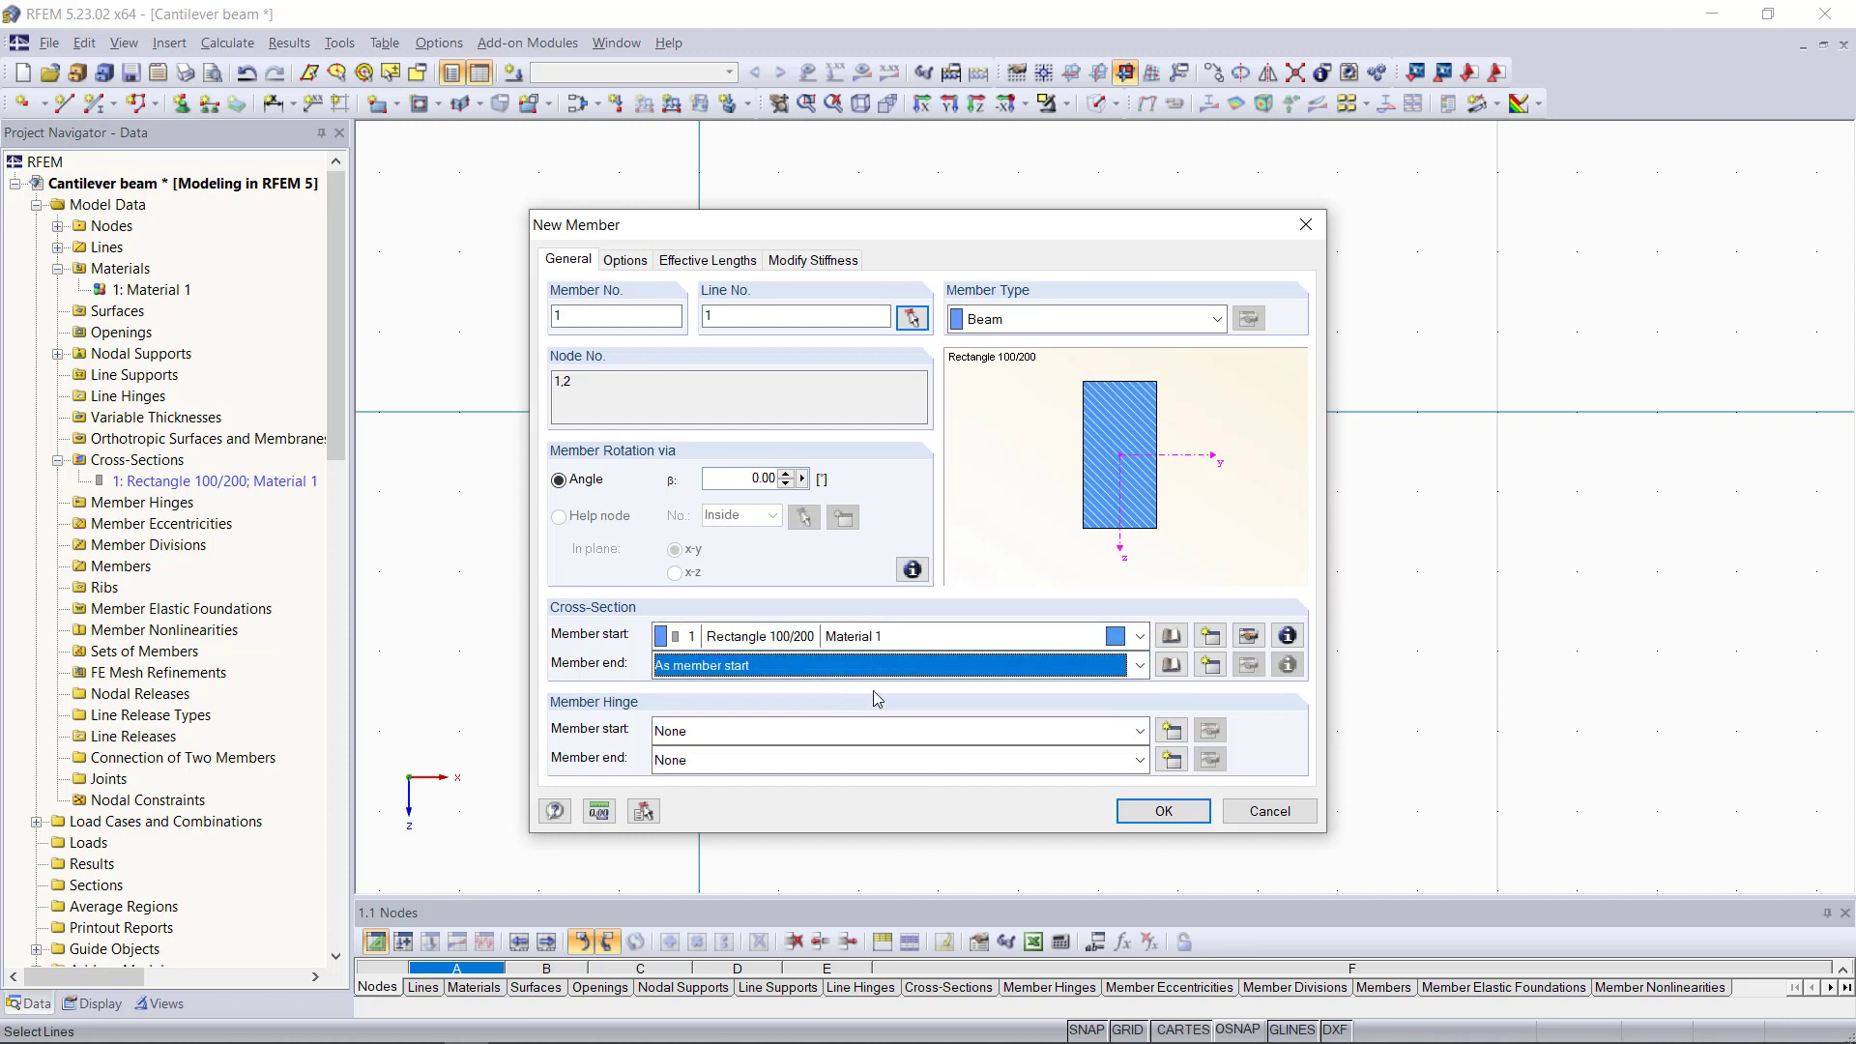
left_click(892, 730)
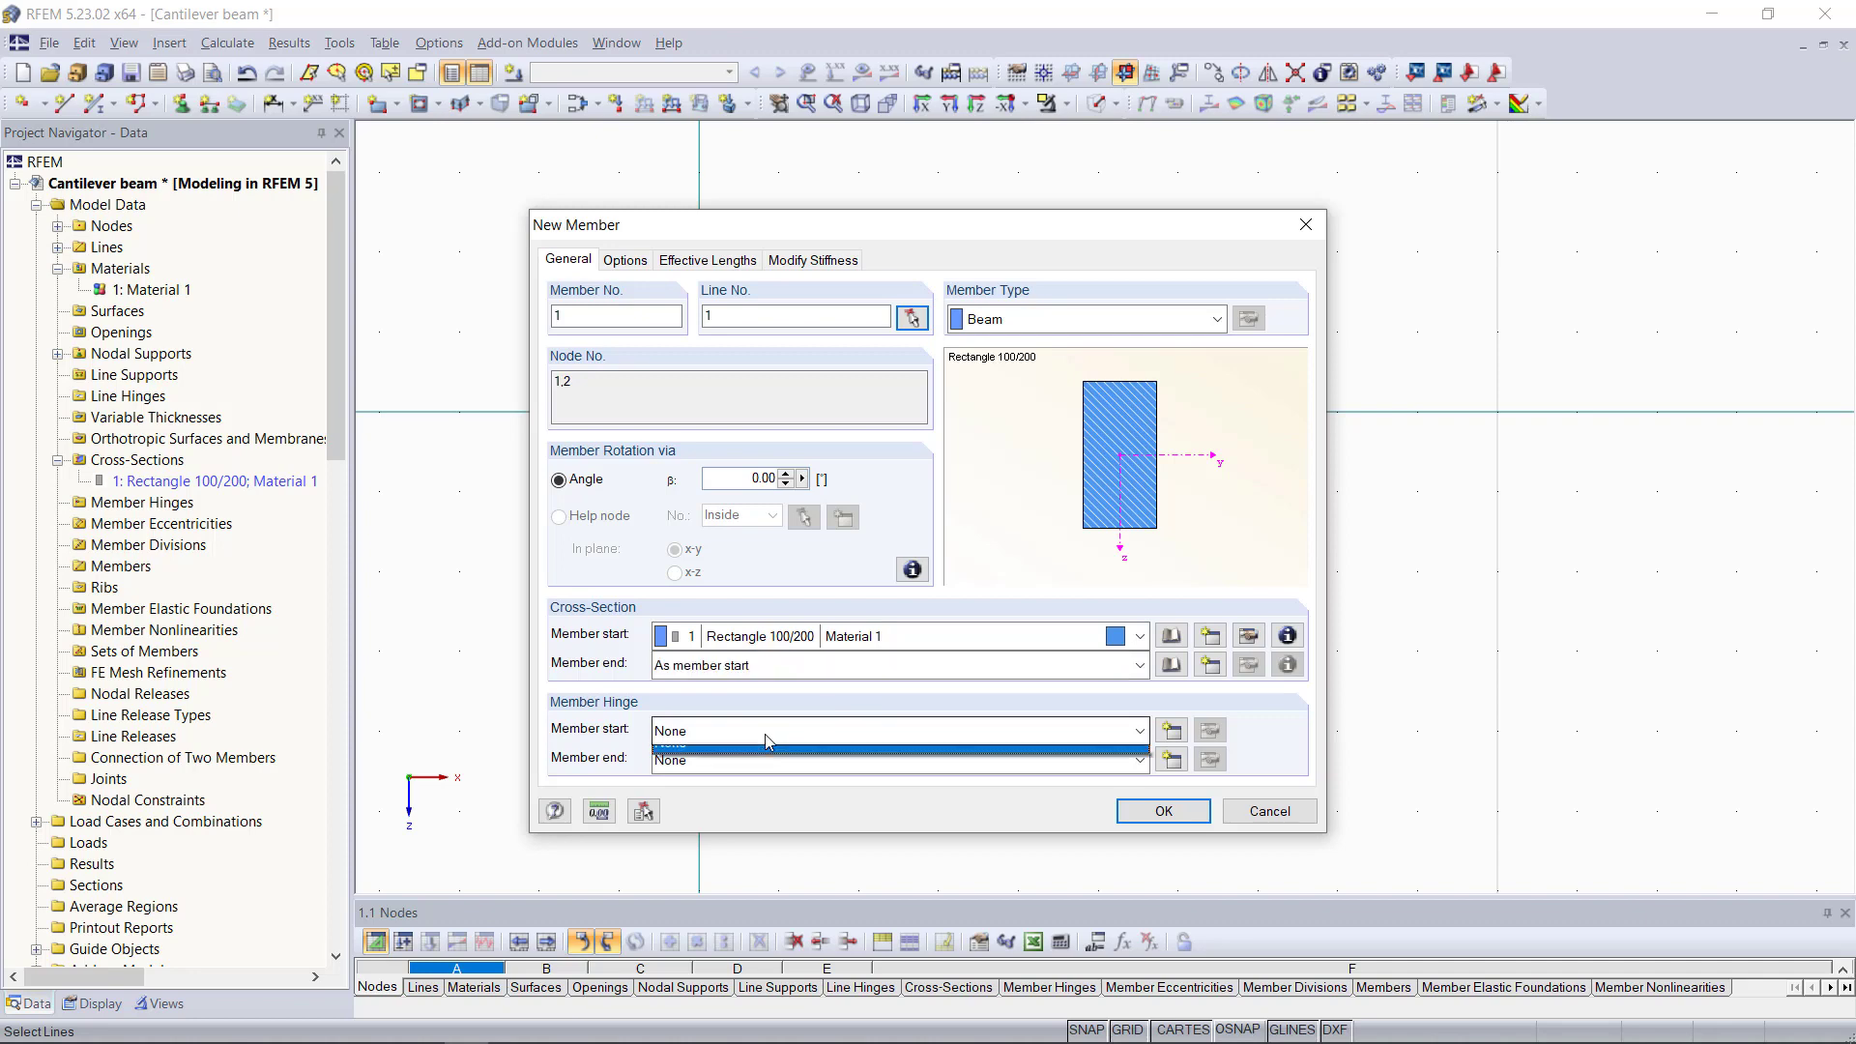
left_click(892, 750)
left_click(1164, 811)
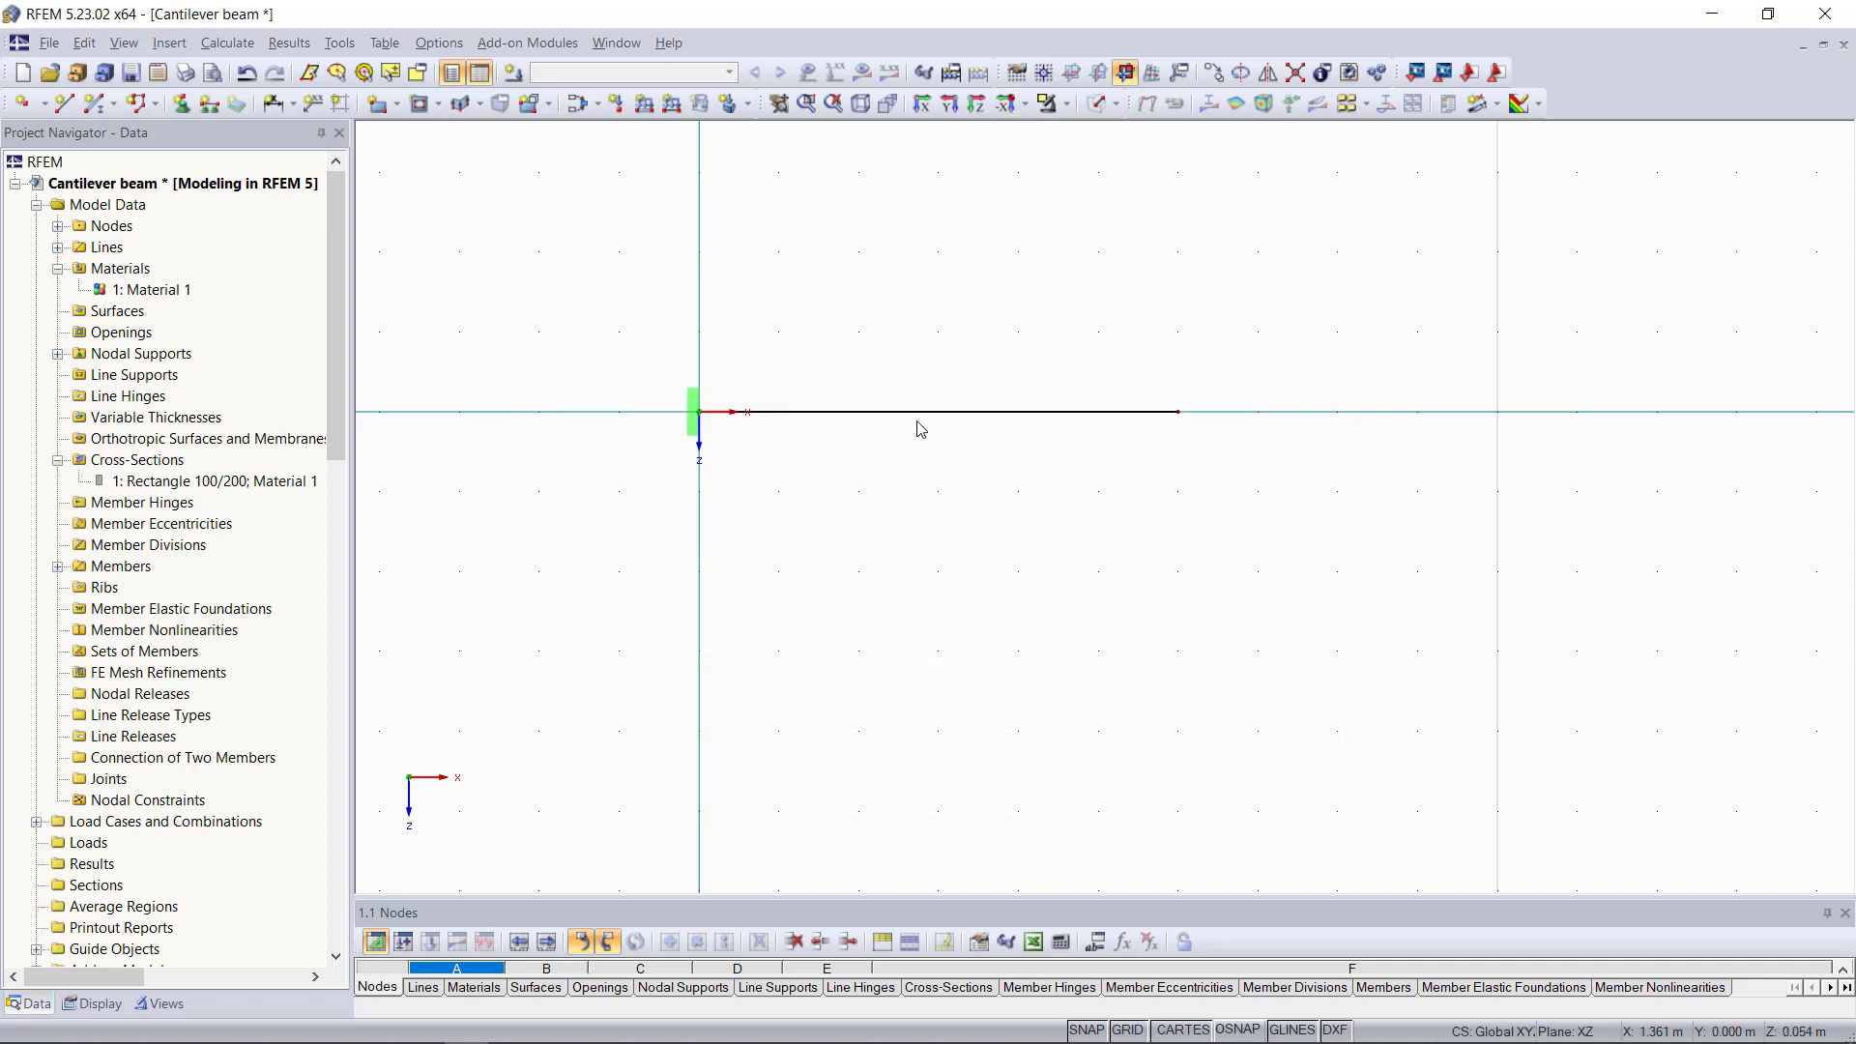
Show the cantilever as a solid rendered model with its full cross-section depth
left_click(1095, 103)
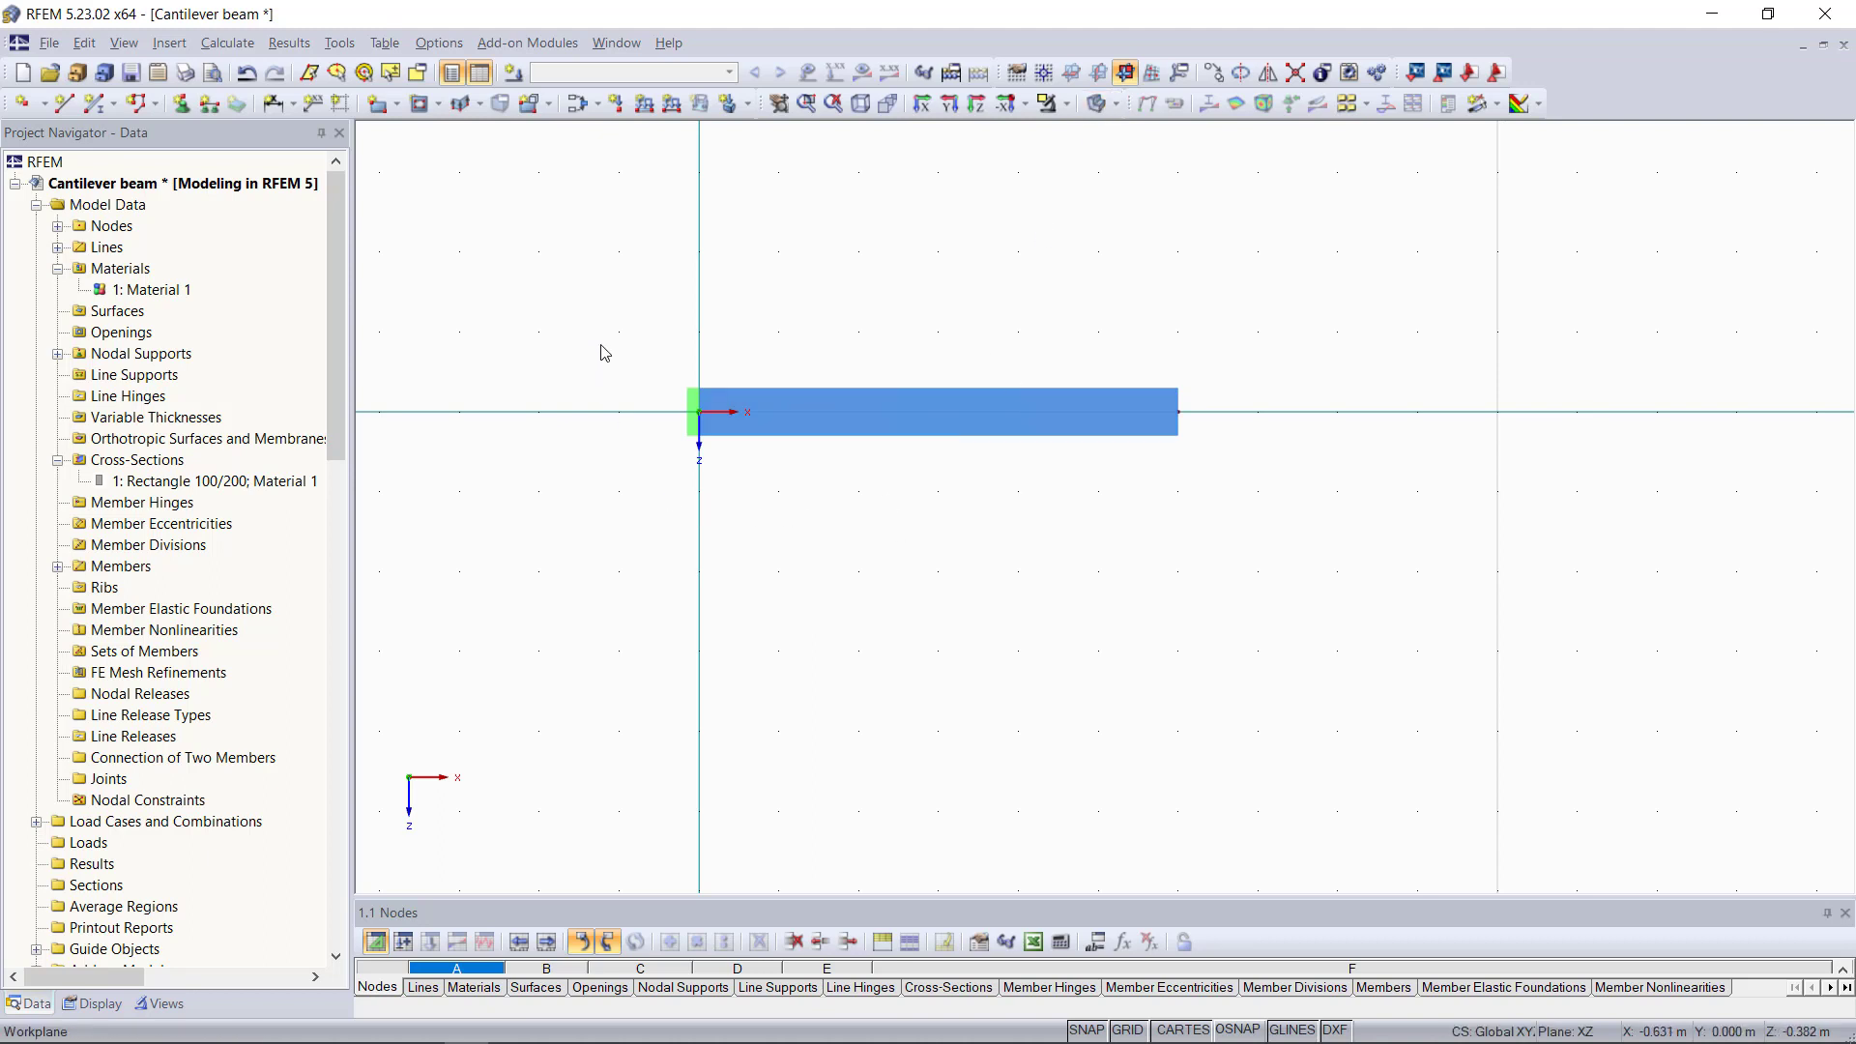
scroll(607, 354, "up", 2)
scroll(618, 362, "up", 1)
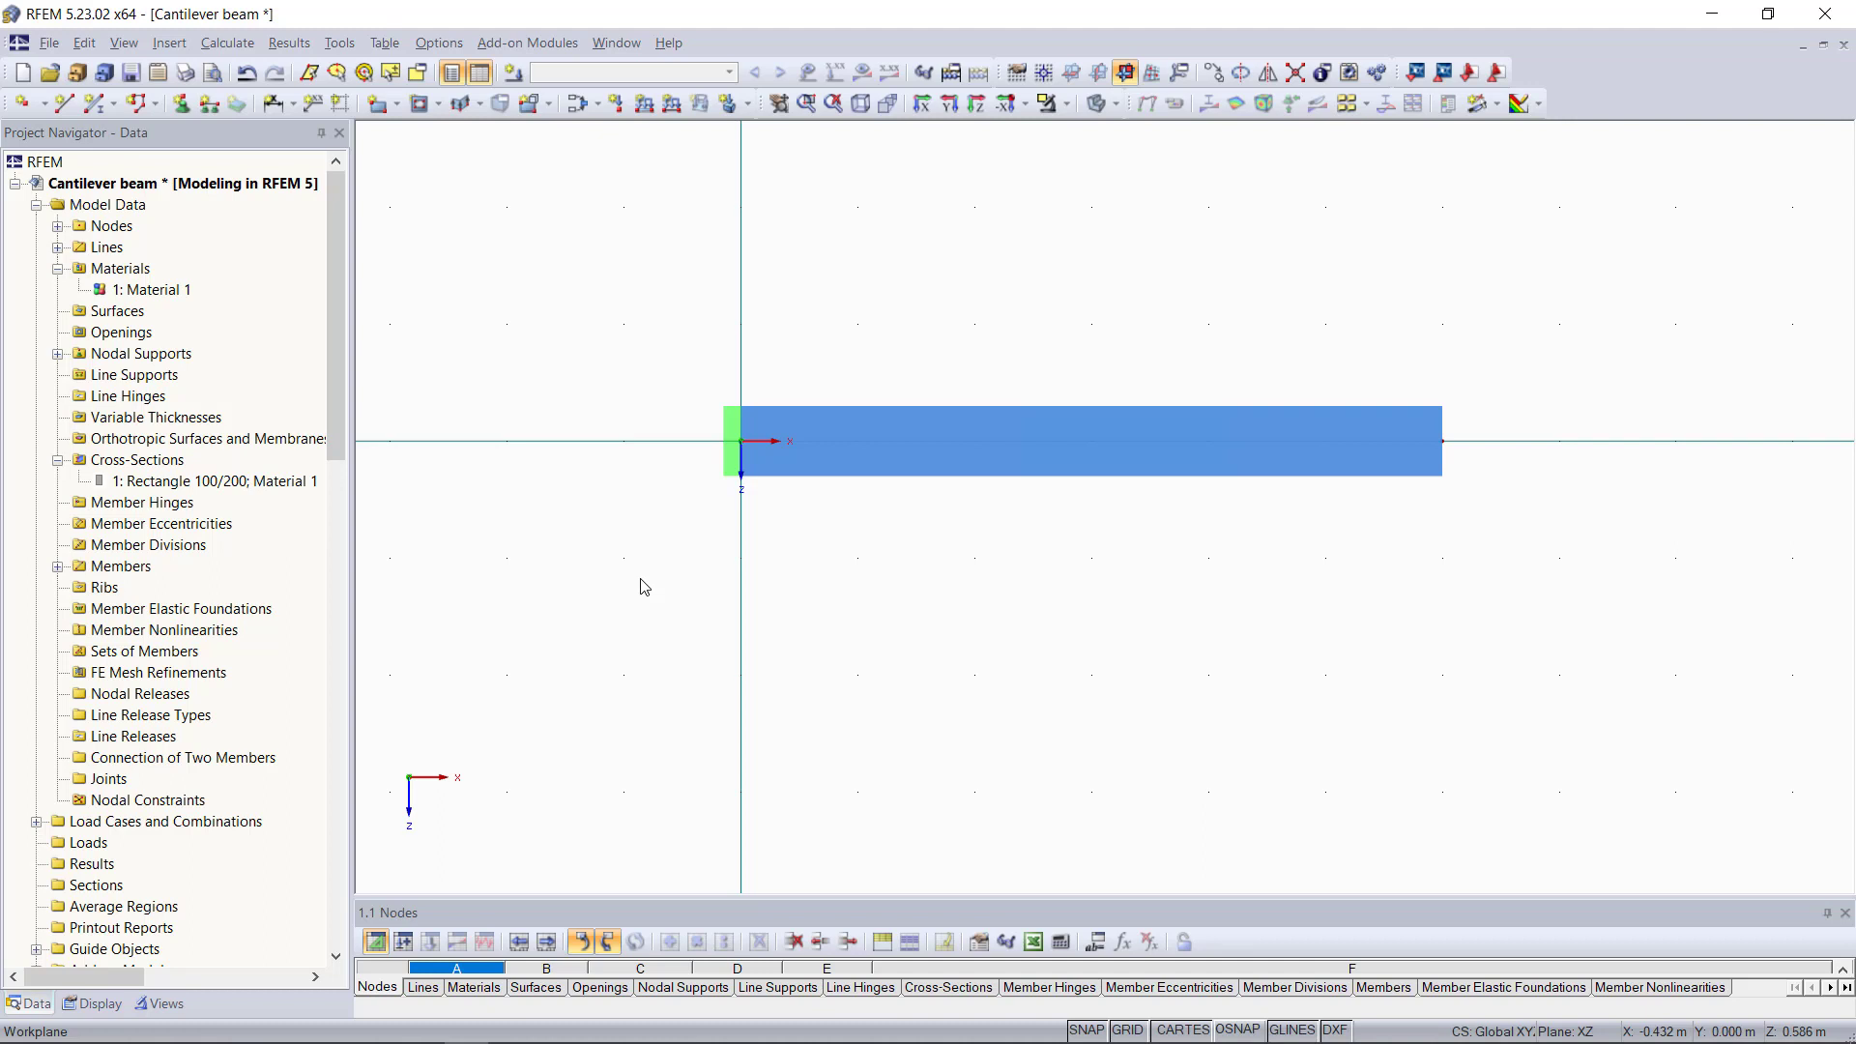
Create a load case described as All Loads, in the Dead action category with self-weight deactivated
scroll(159, 725, "down", 2)
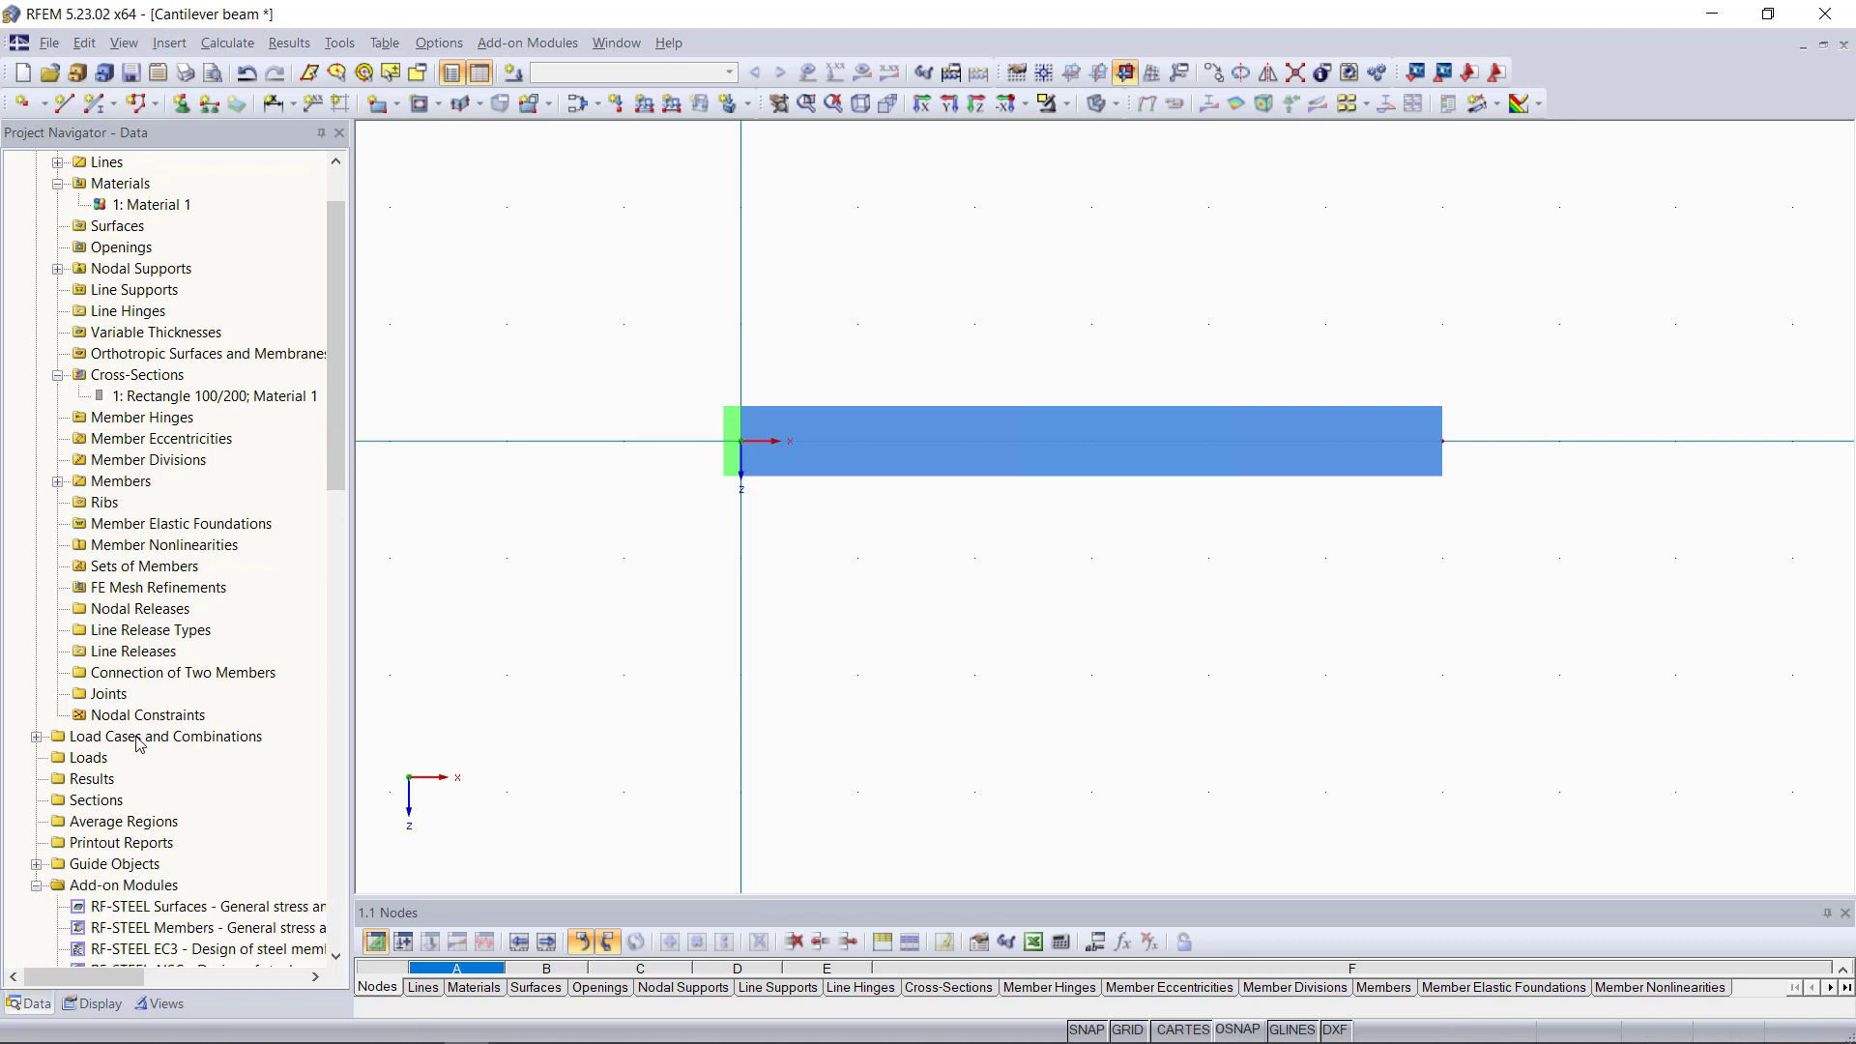
left_click(140, 739)
right_click(136, 738)
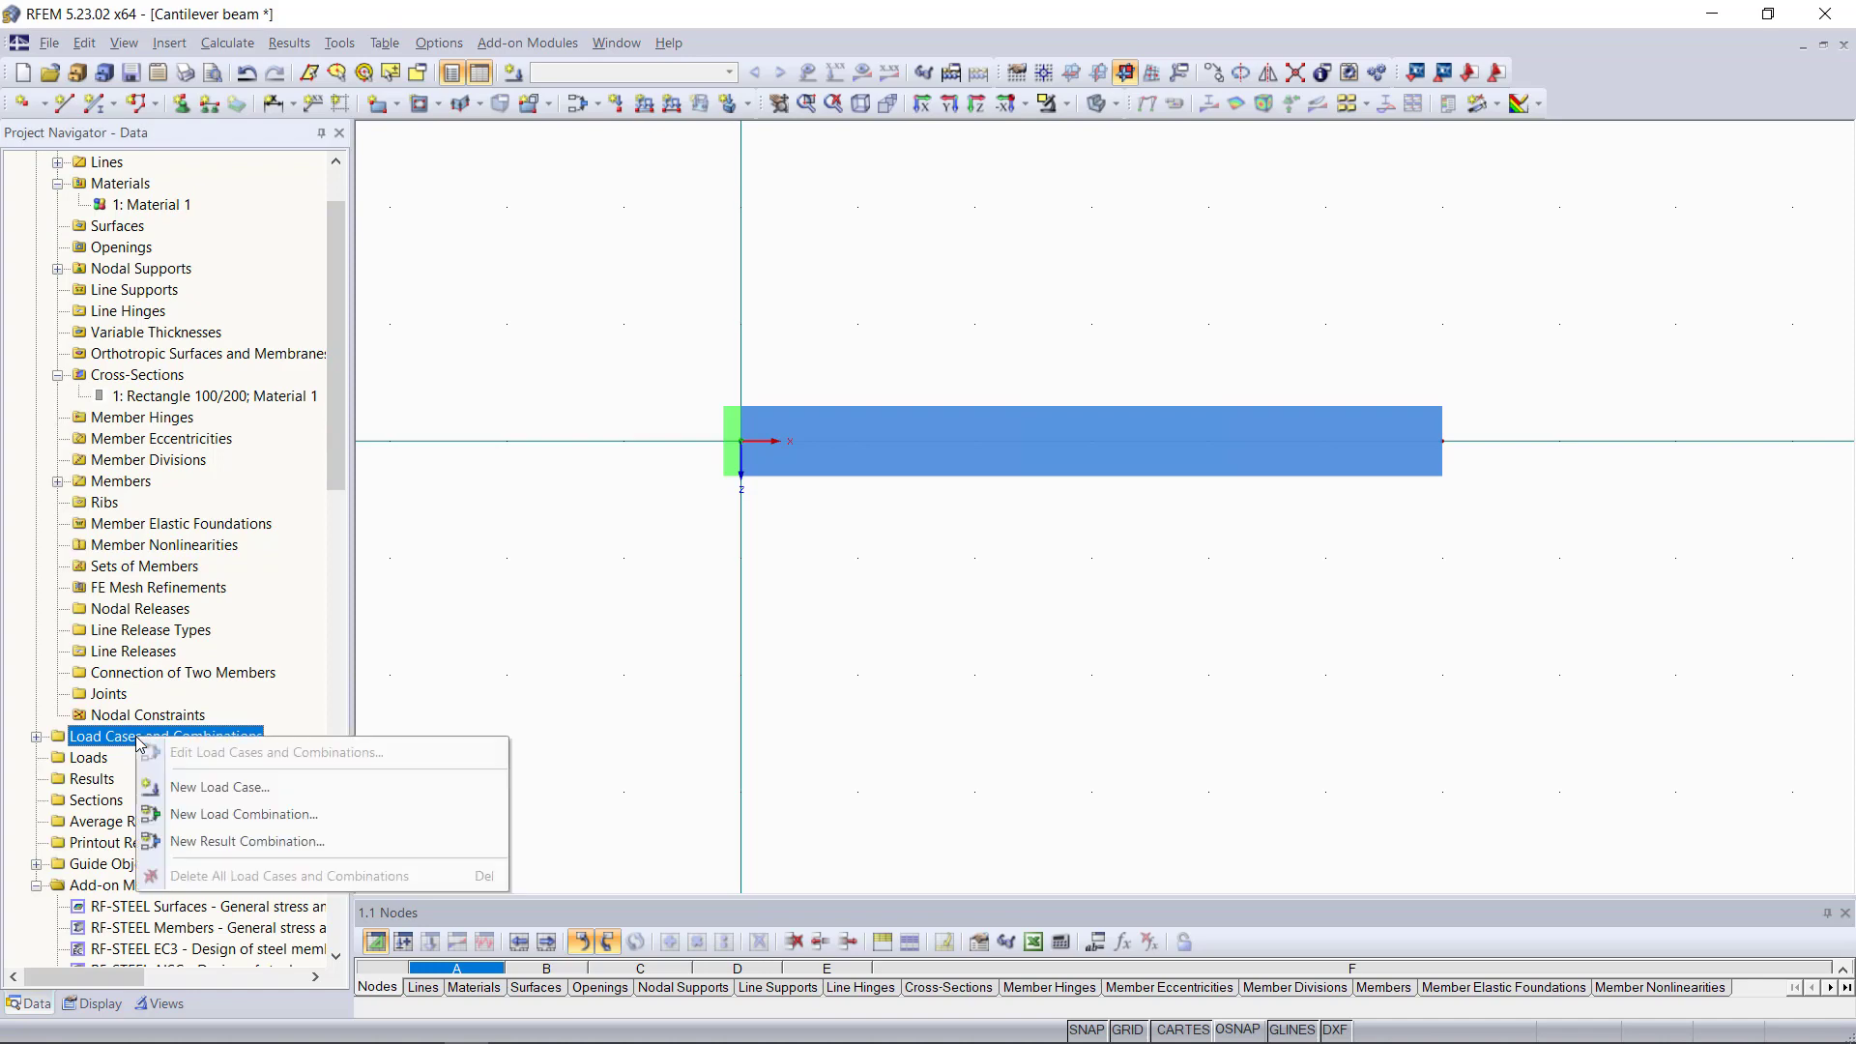
left_click(237, 789)
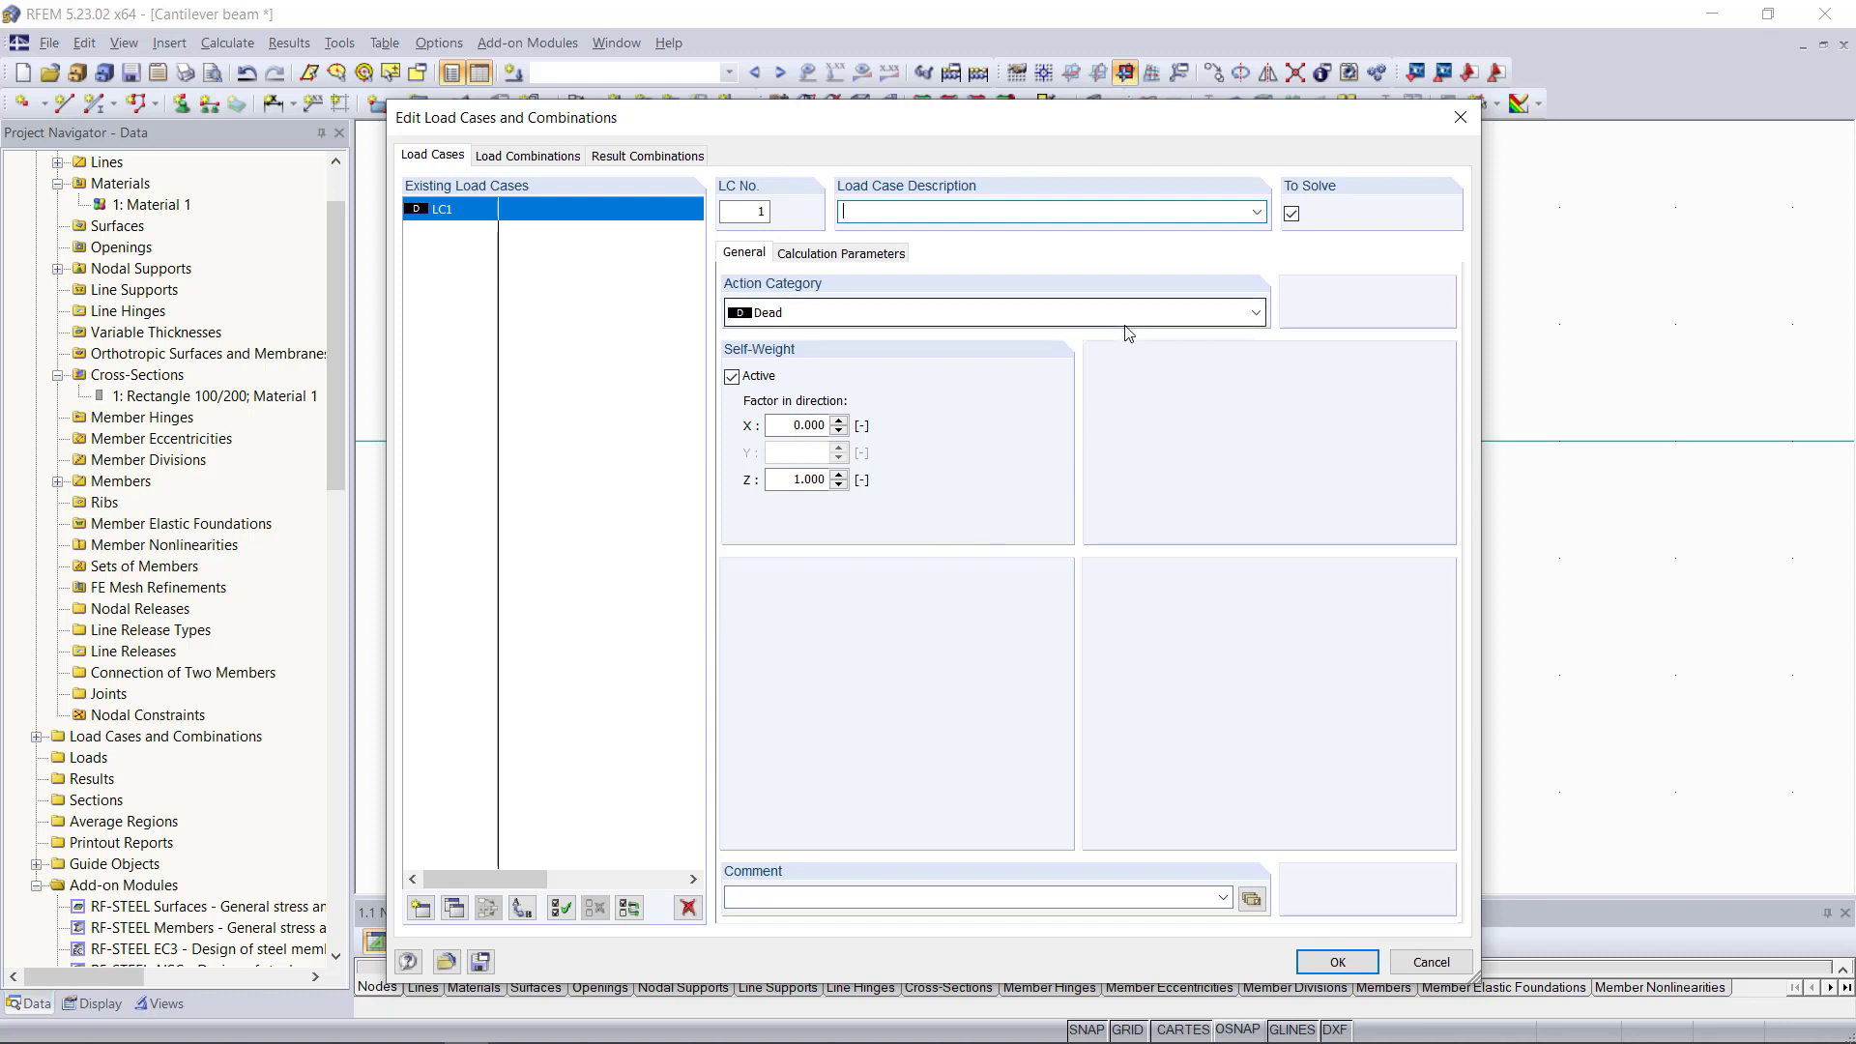
left_click(1257, 212)
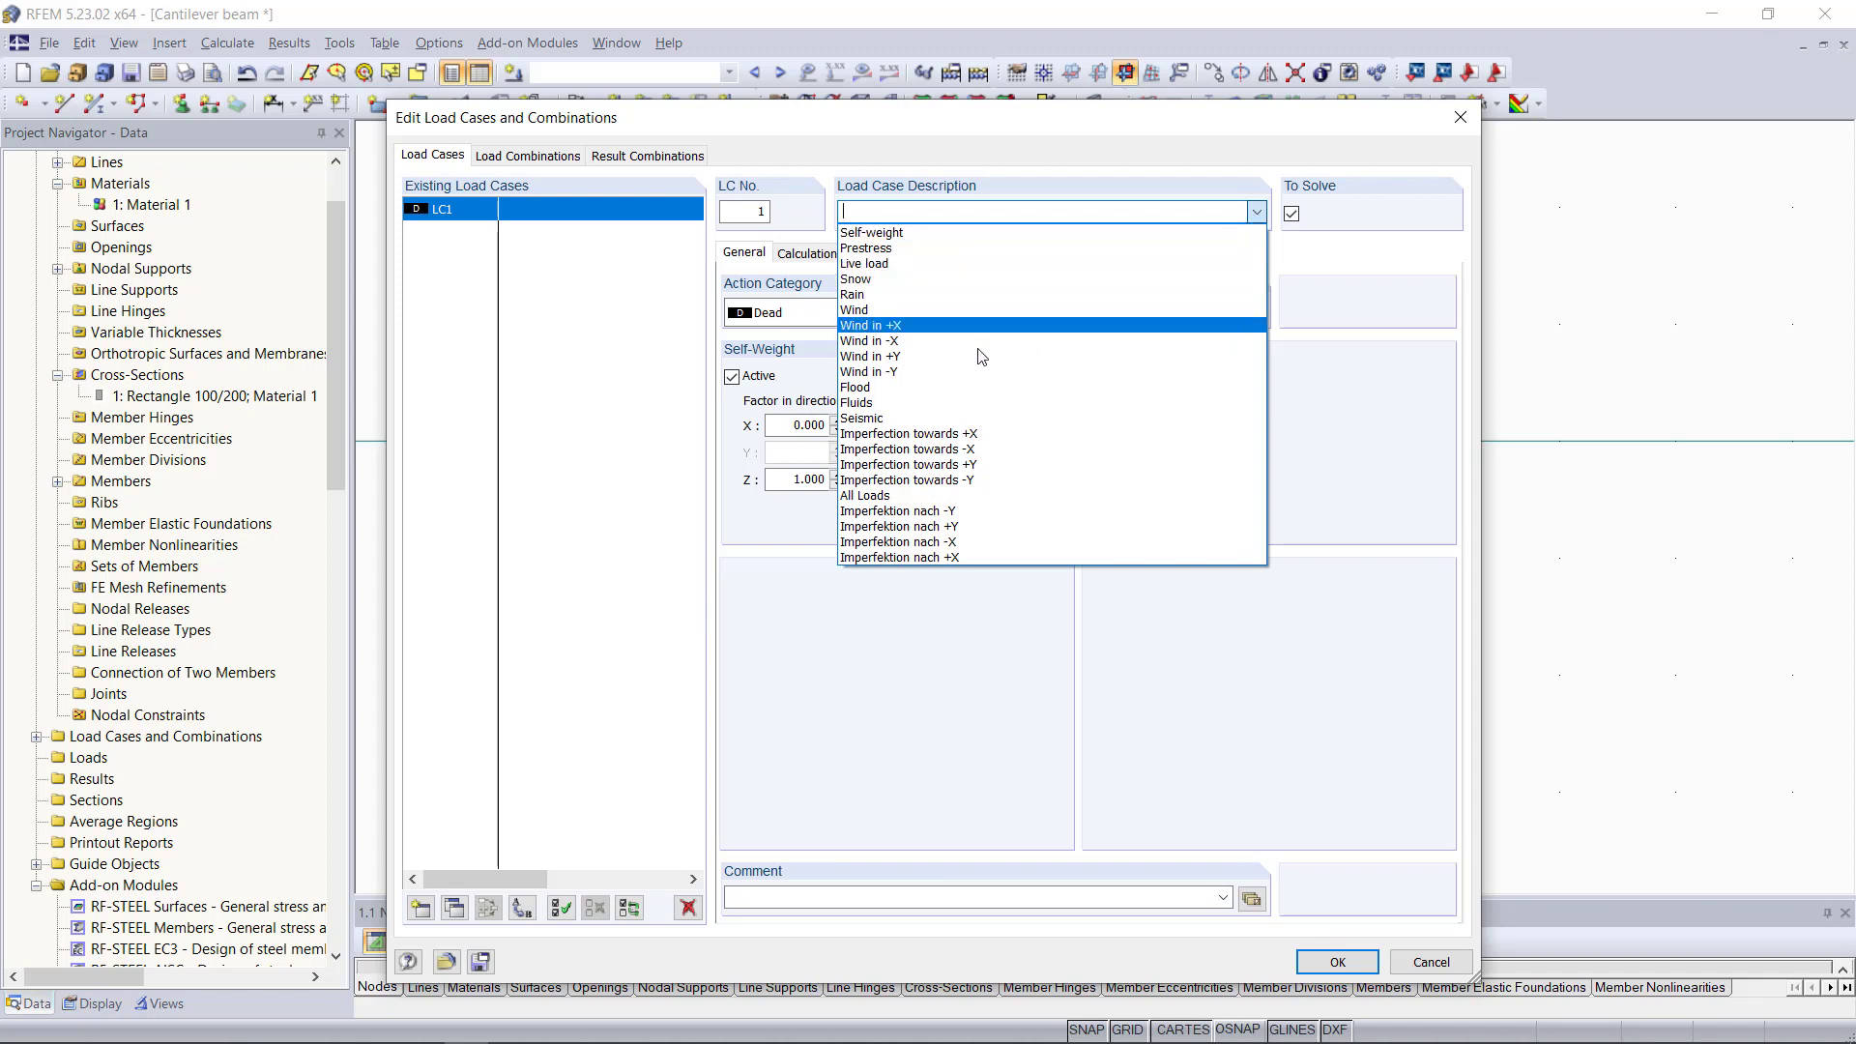
left_click(923, 496)
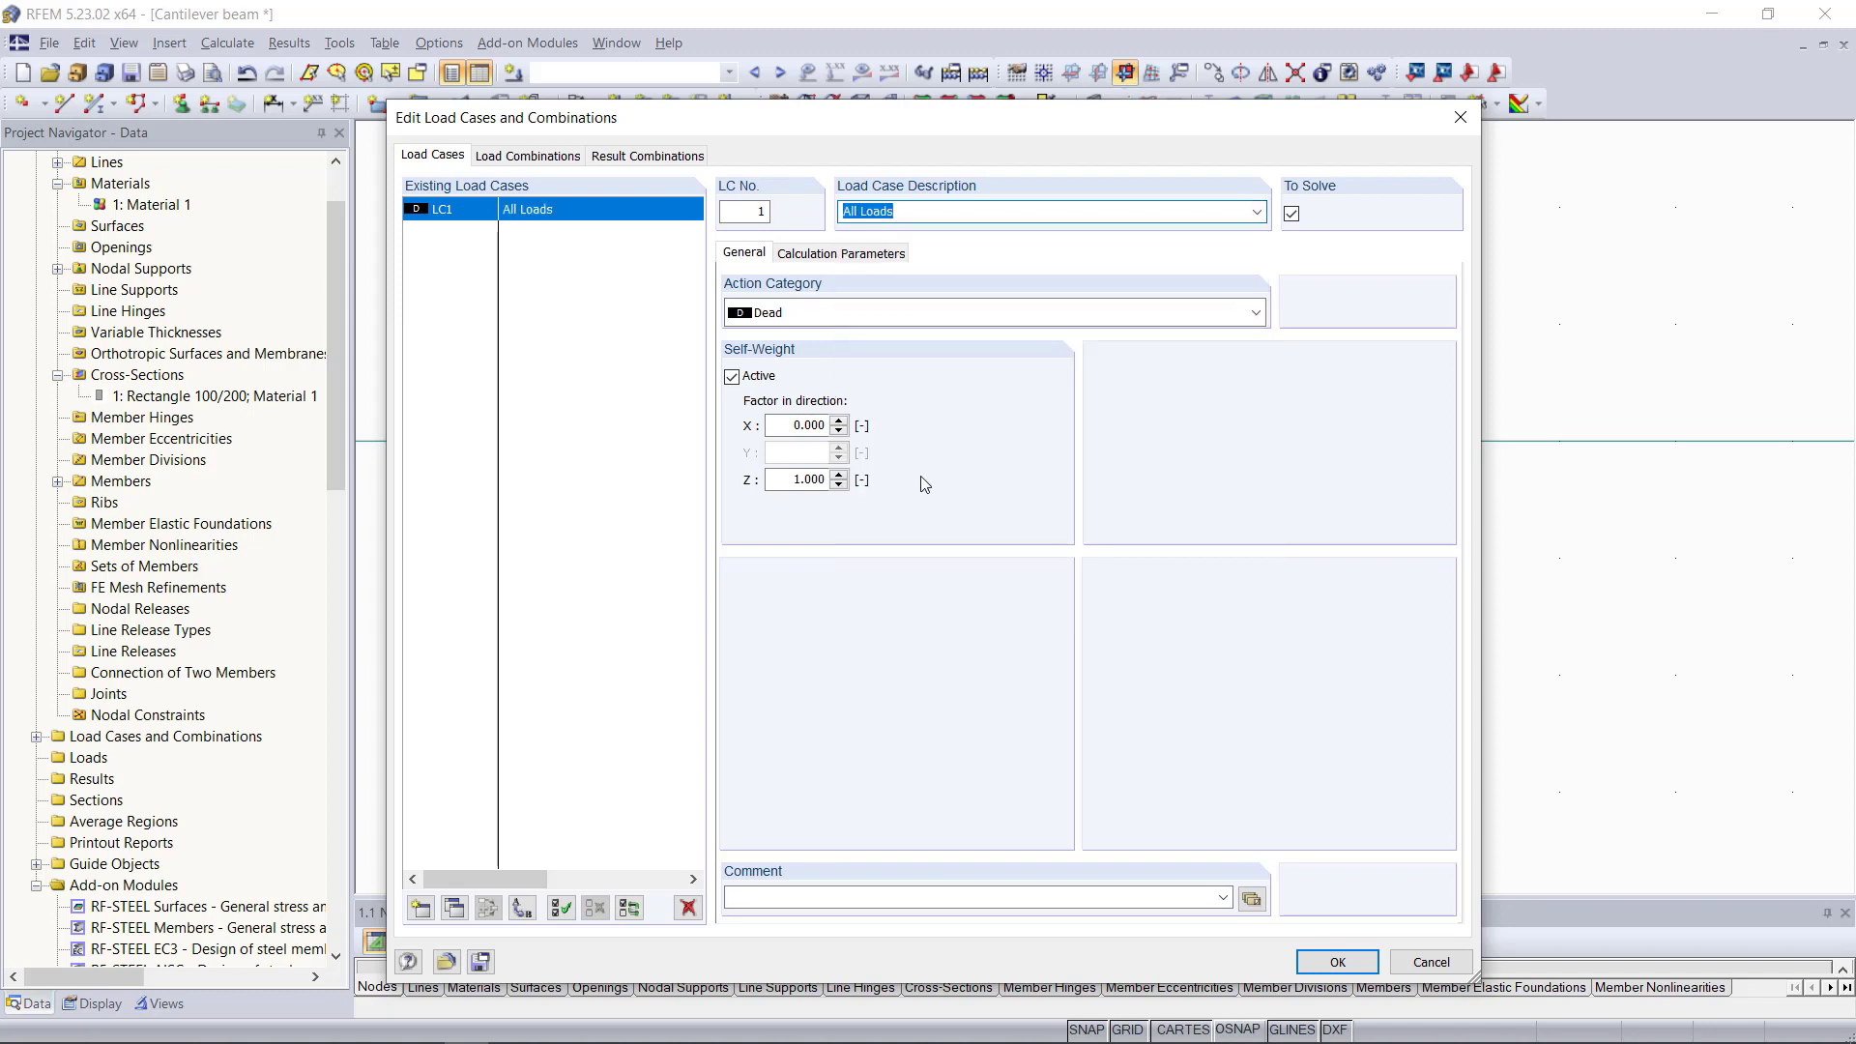
left_click(732, 378)
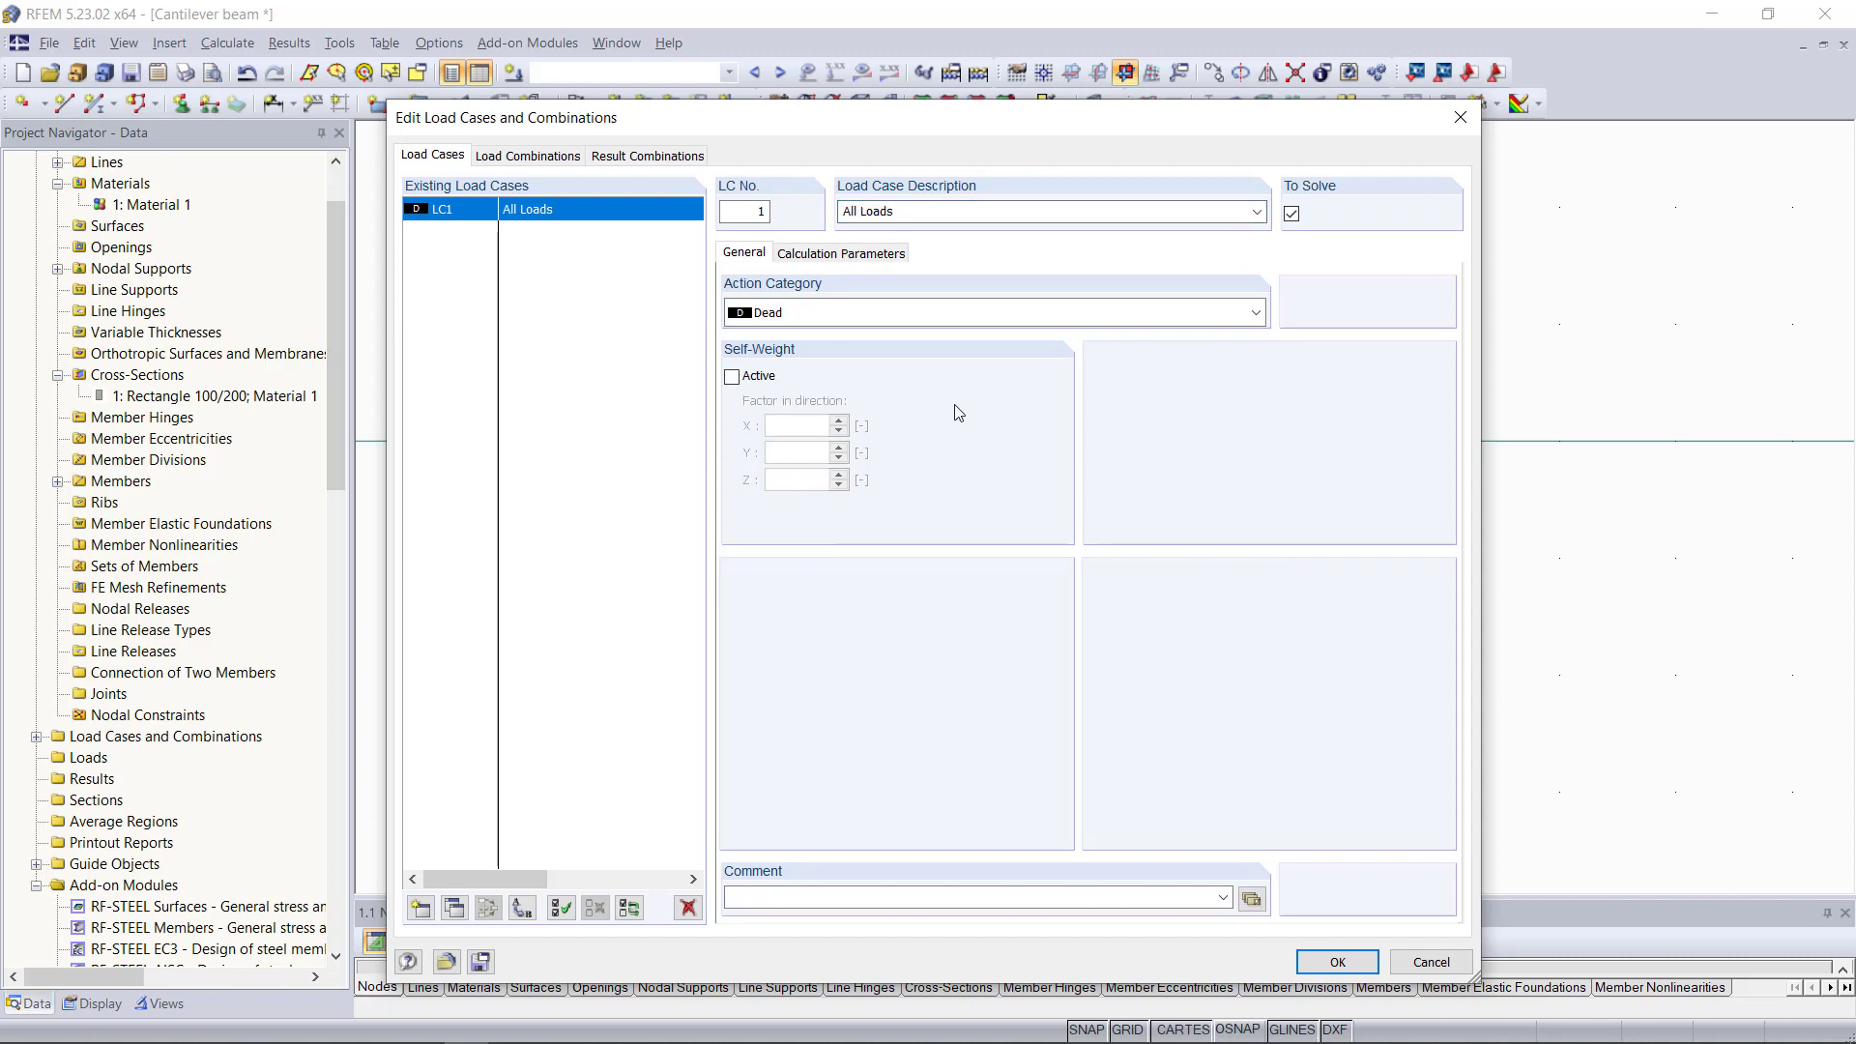
left_click(1337, 961)
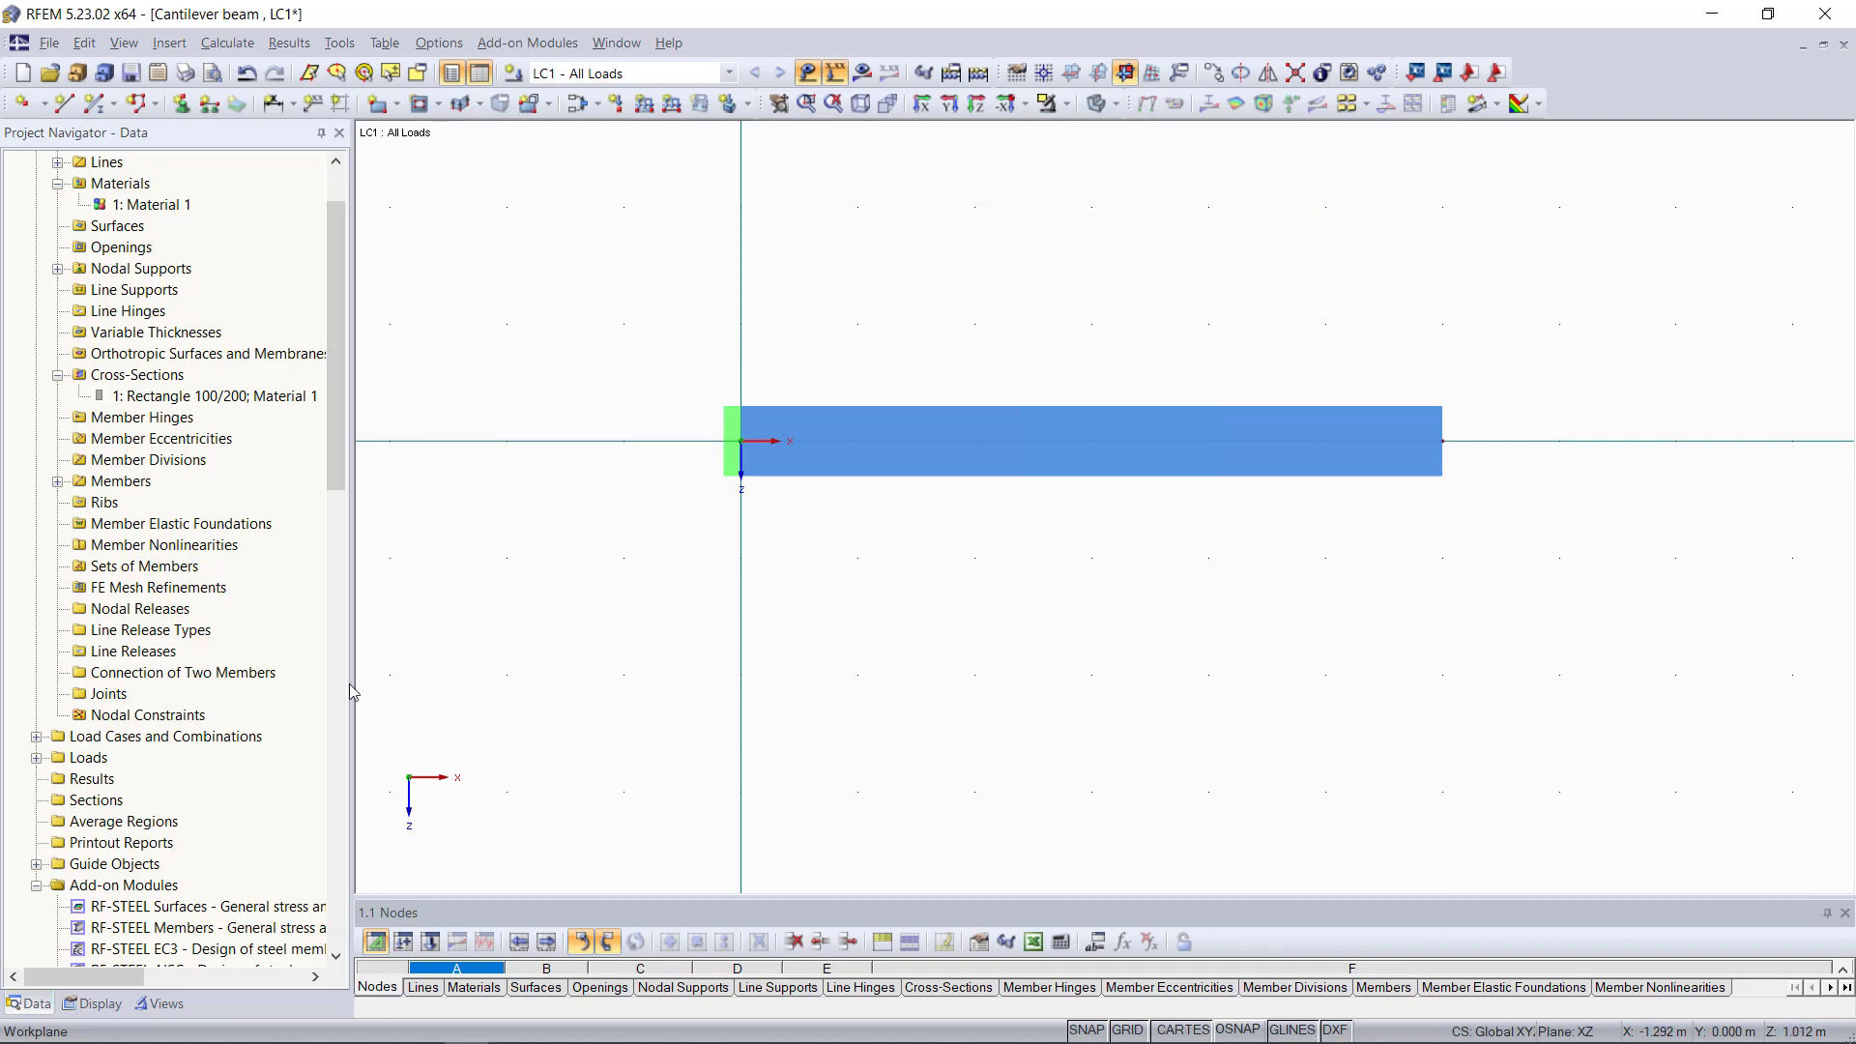
Start a new member load in the All Loads load case, with load type Force and a trapezoidal distribution
scroll(120, 706, "down", 2)
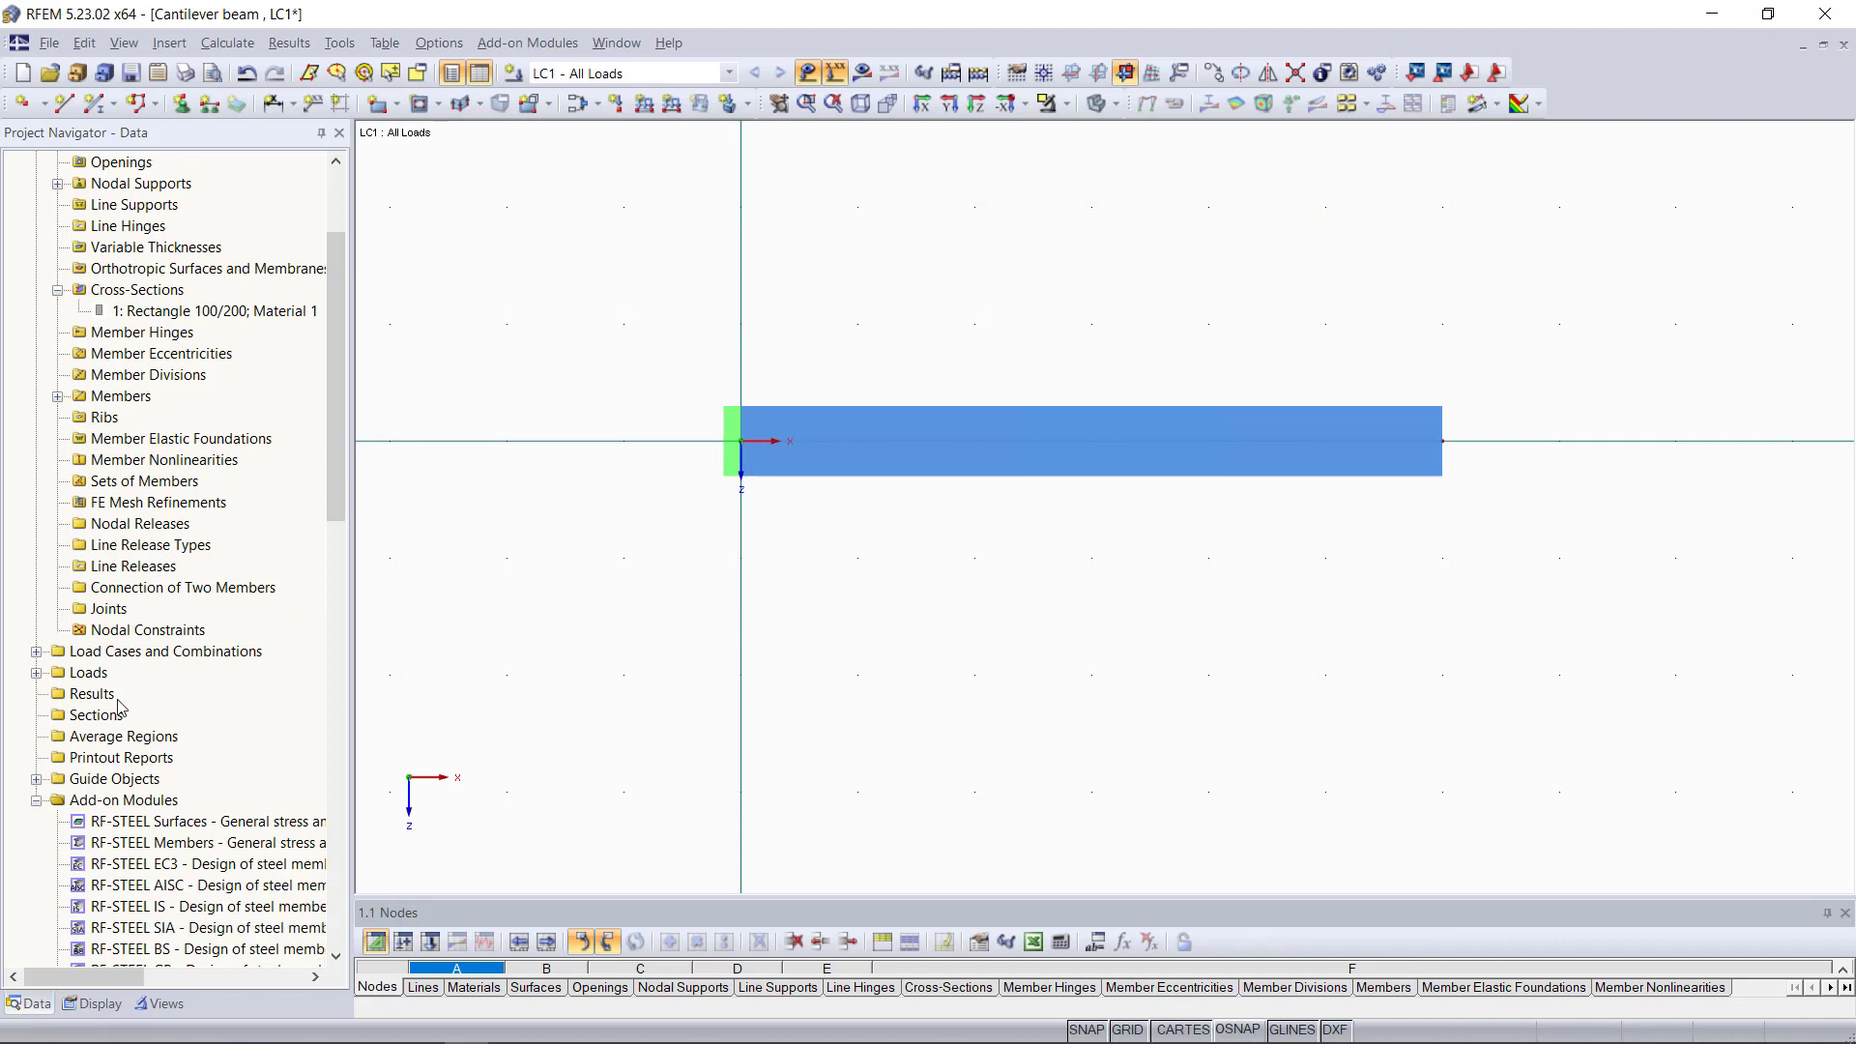
left_click(32, 675)
left_click(35, 674)
scroll(130, 685, "down", 2)
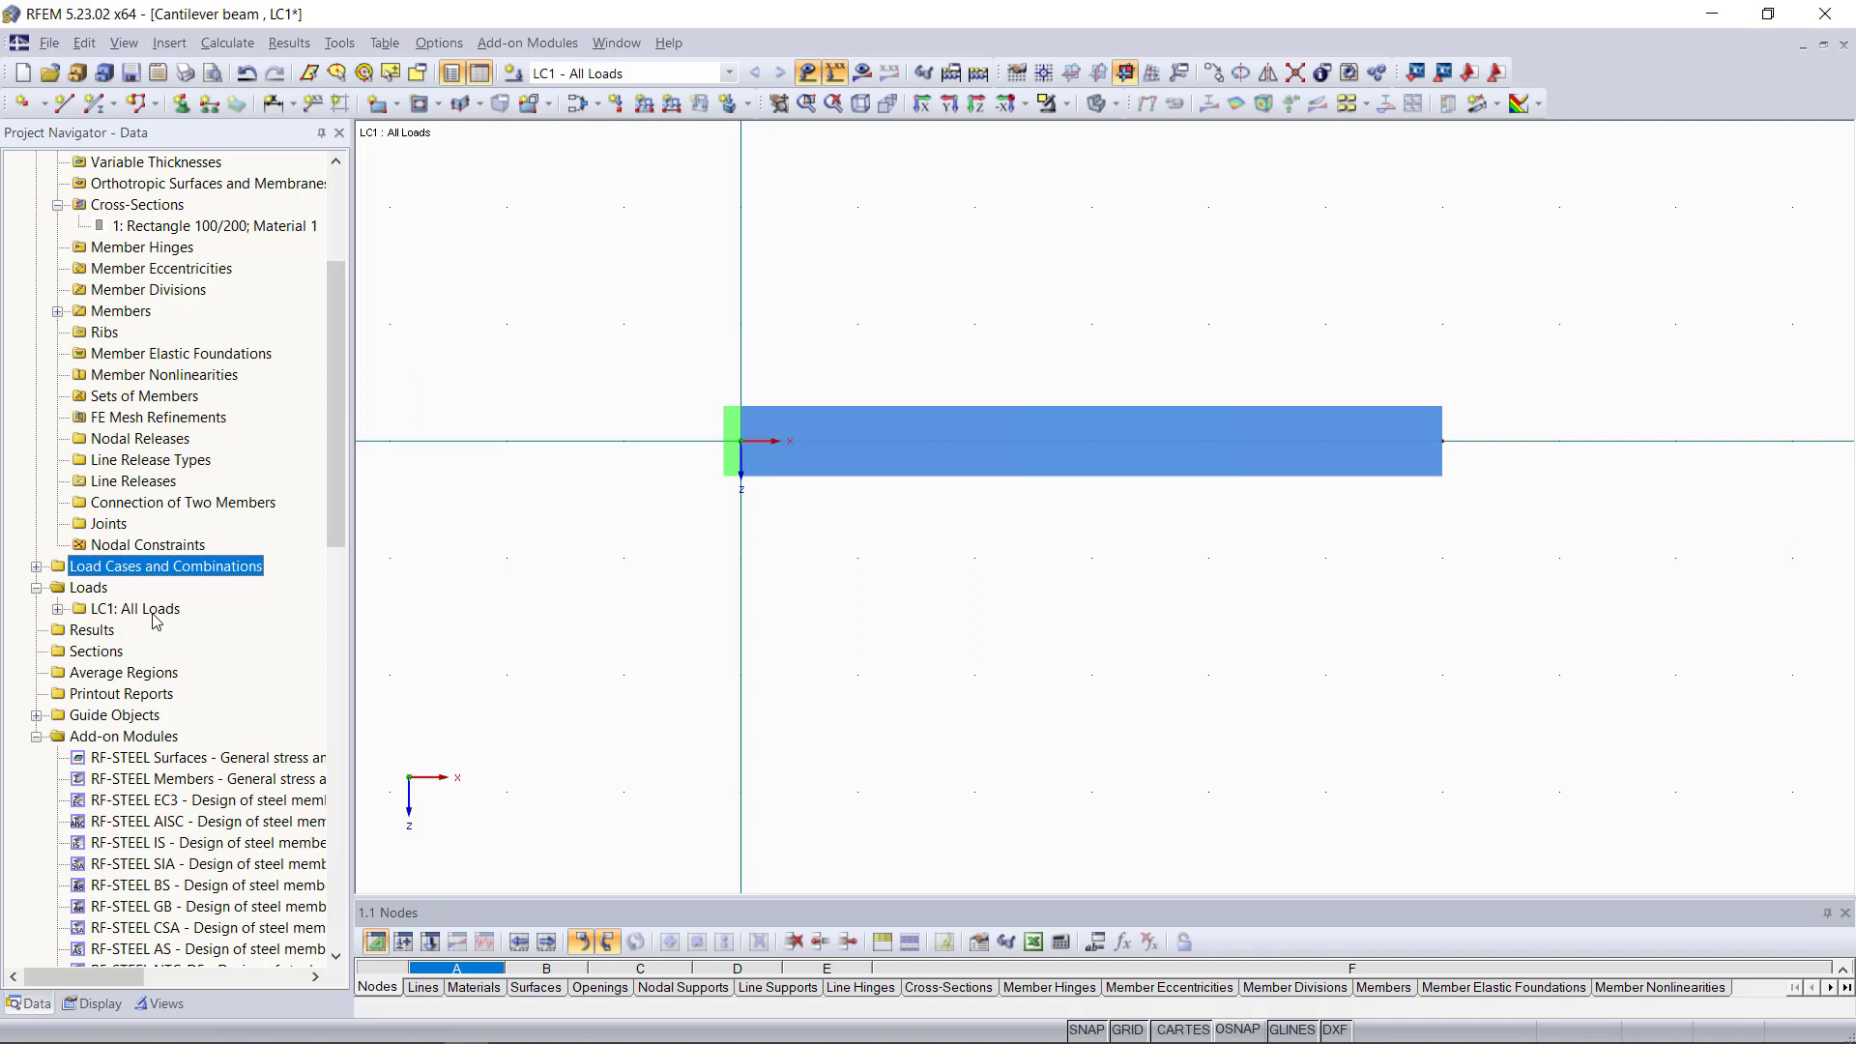
left_click(59, 609)
scroll(155, 638, "down", 2)
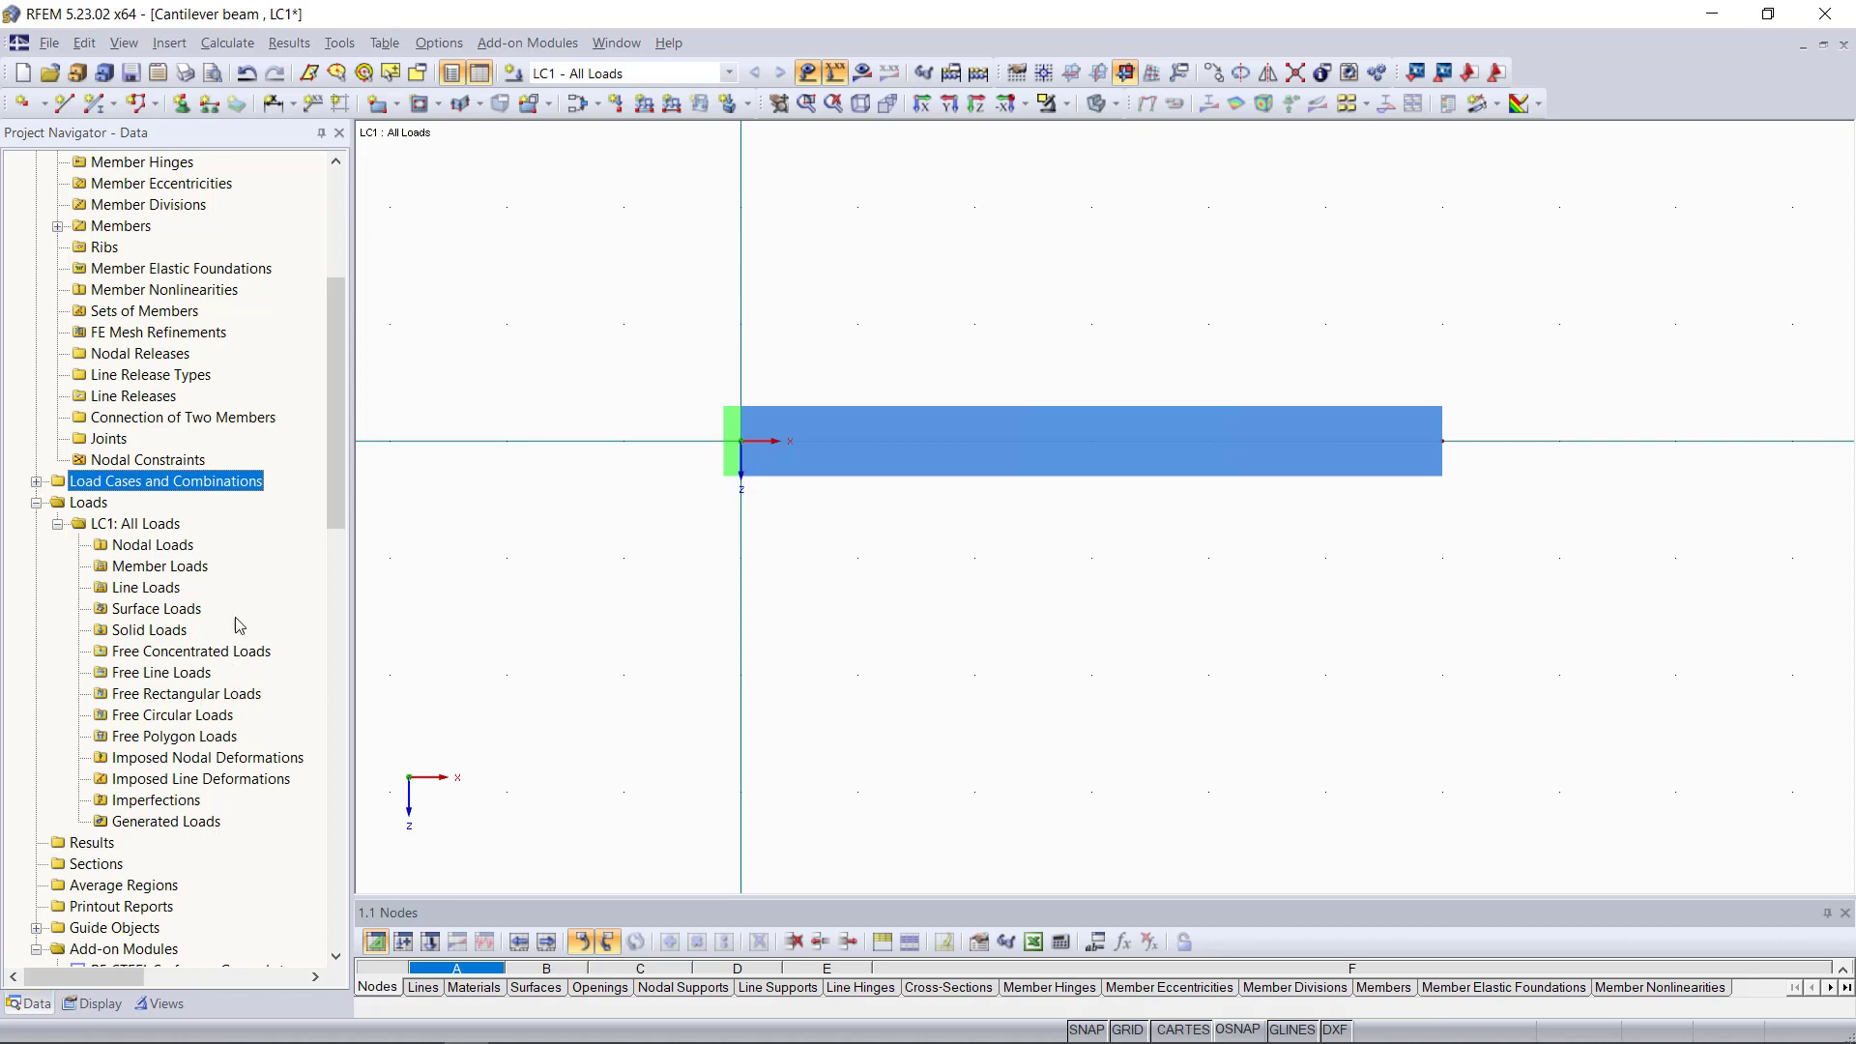
left_click(180, 574)
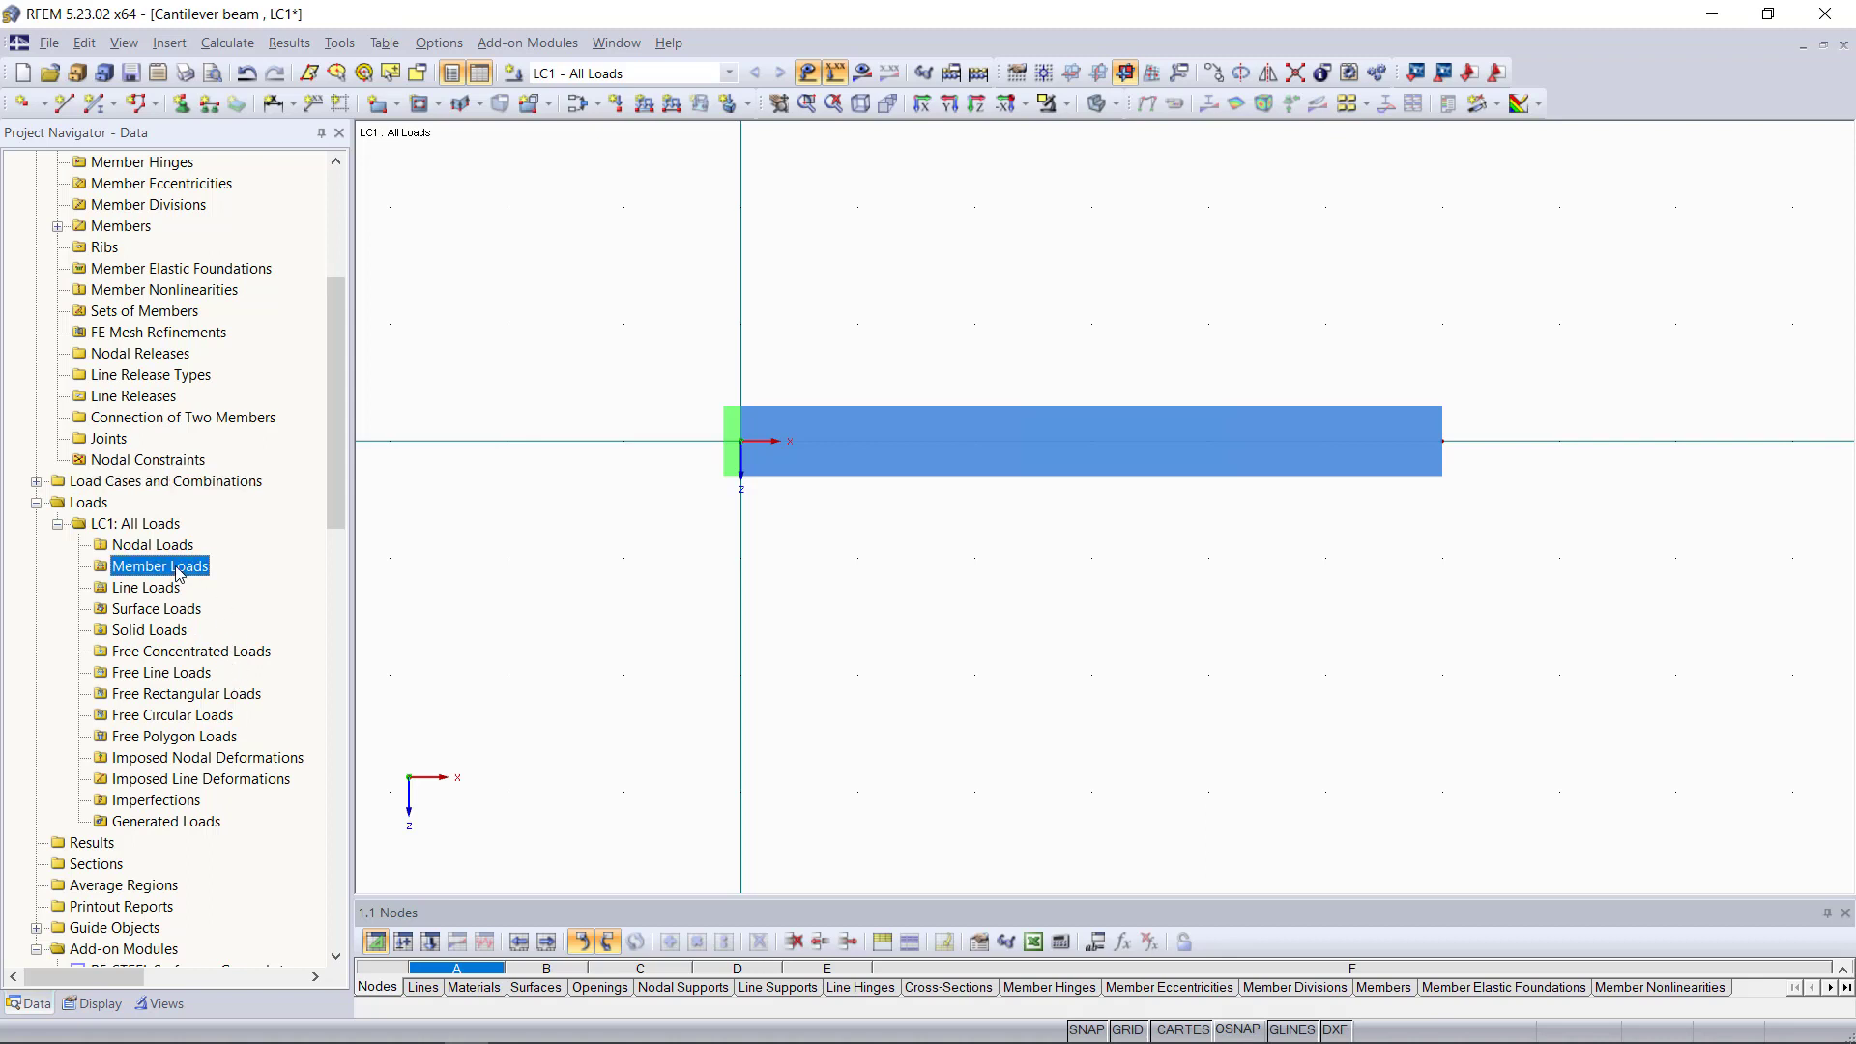
right_click(180, 574)
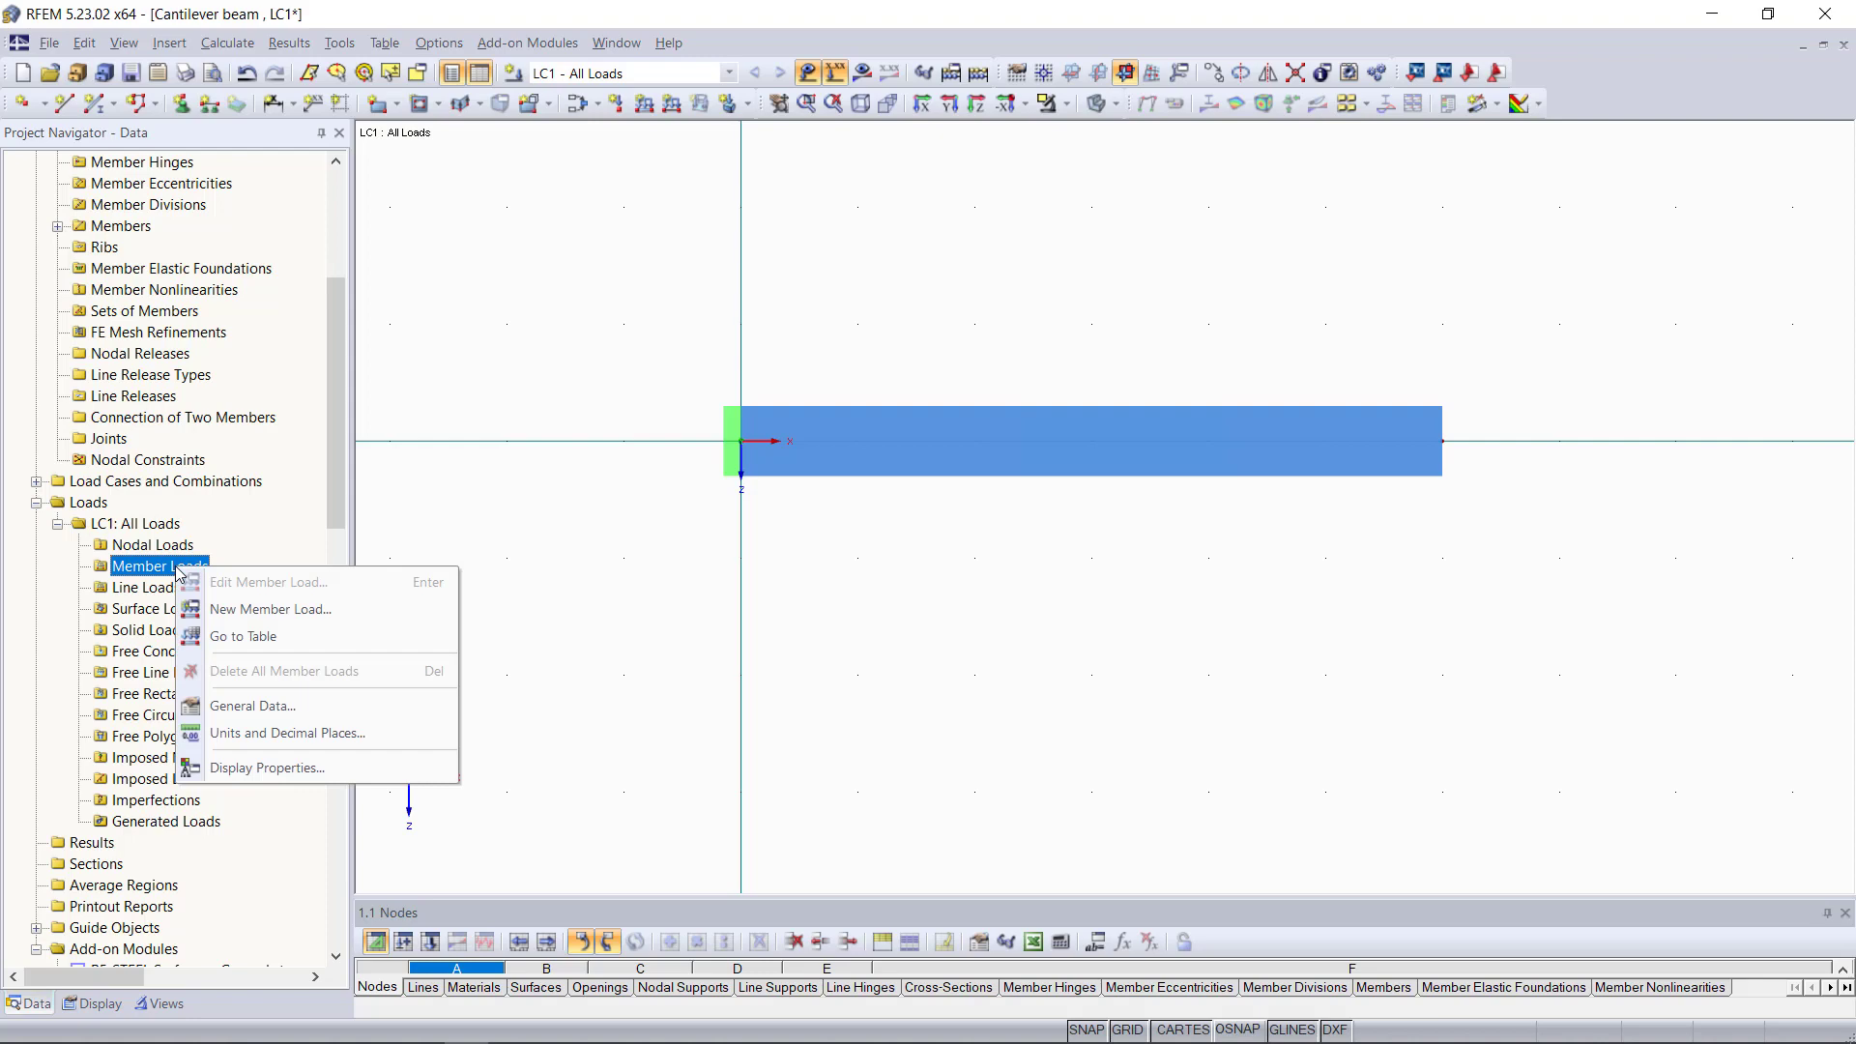
left_click(242, 609)
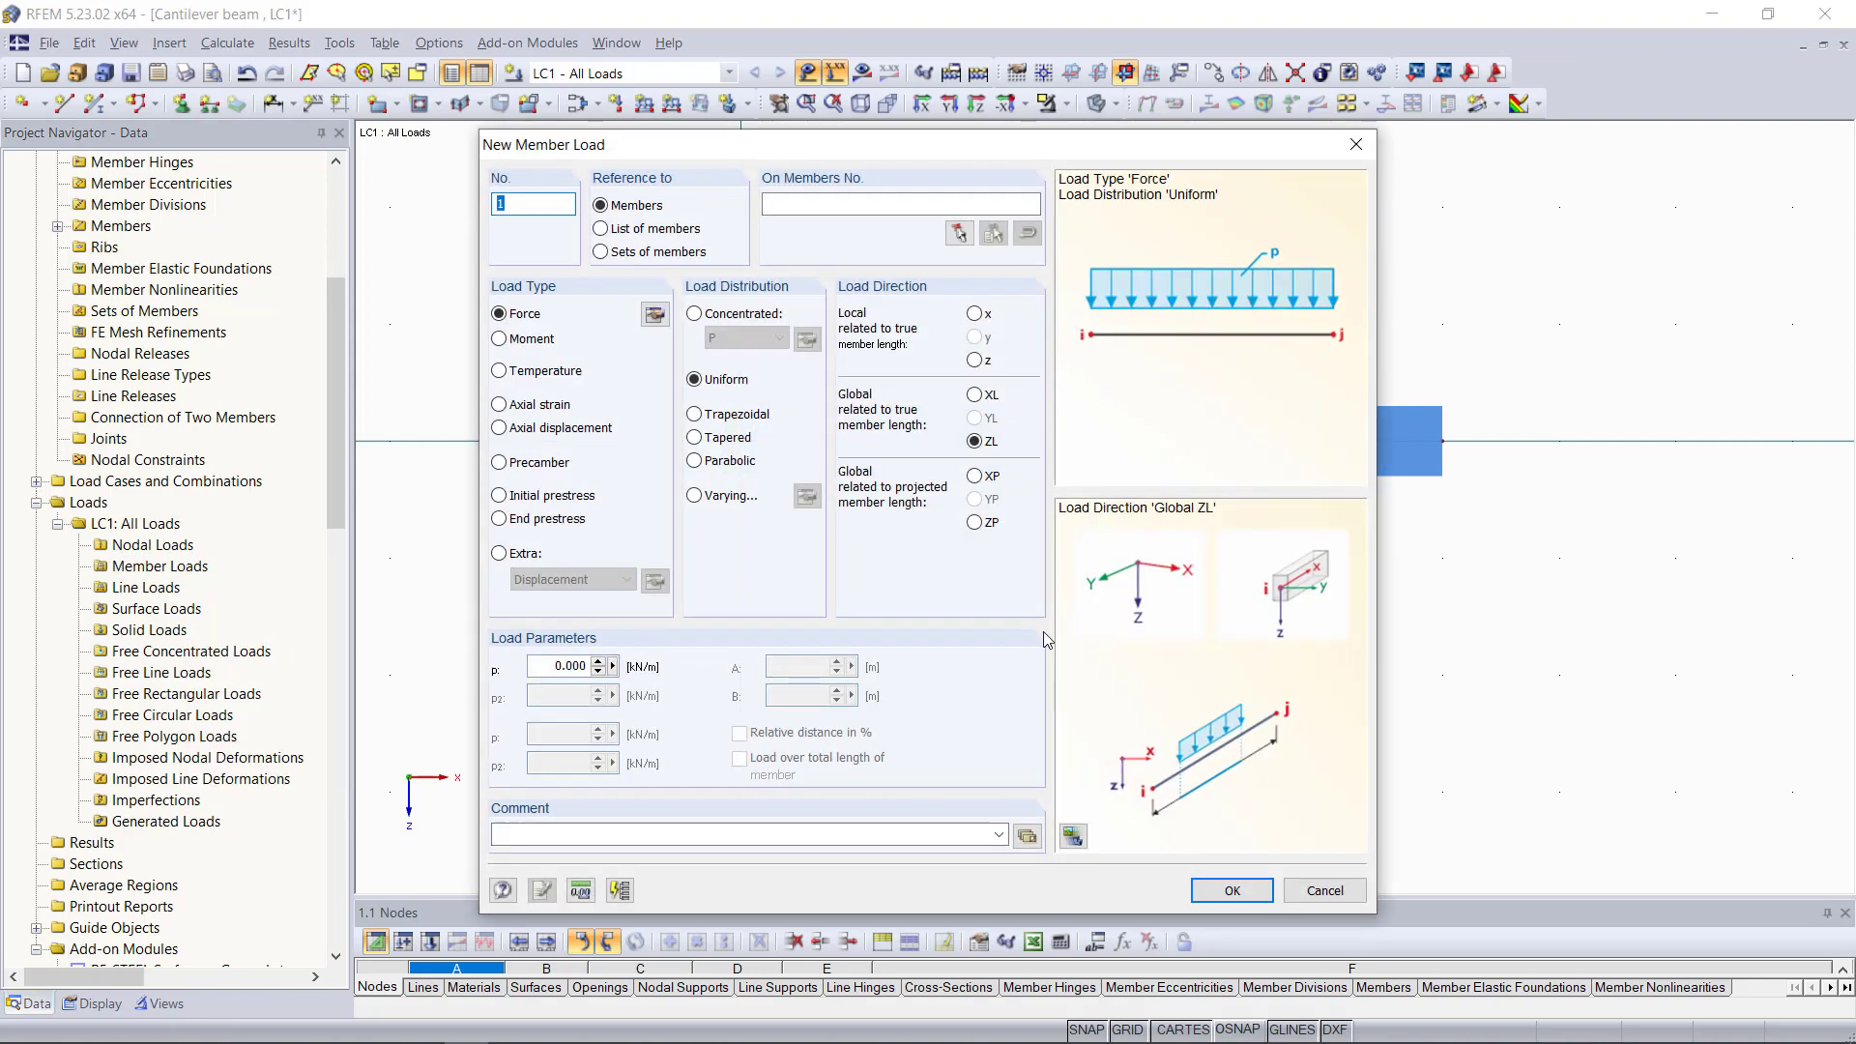
left_click(501, 315)
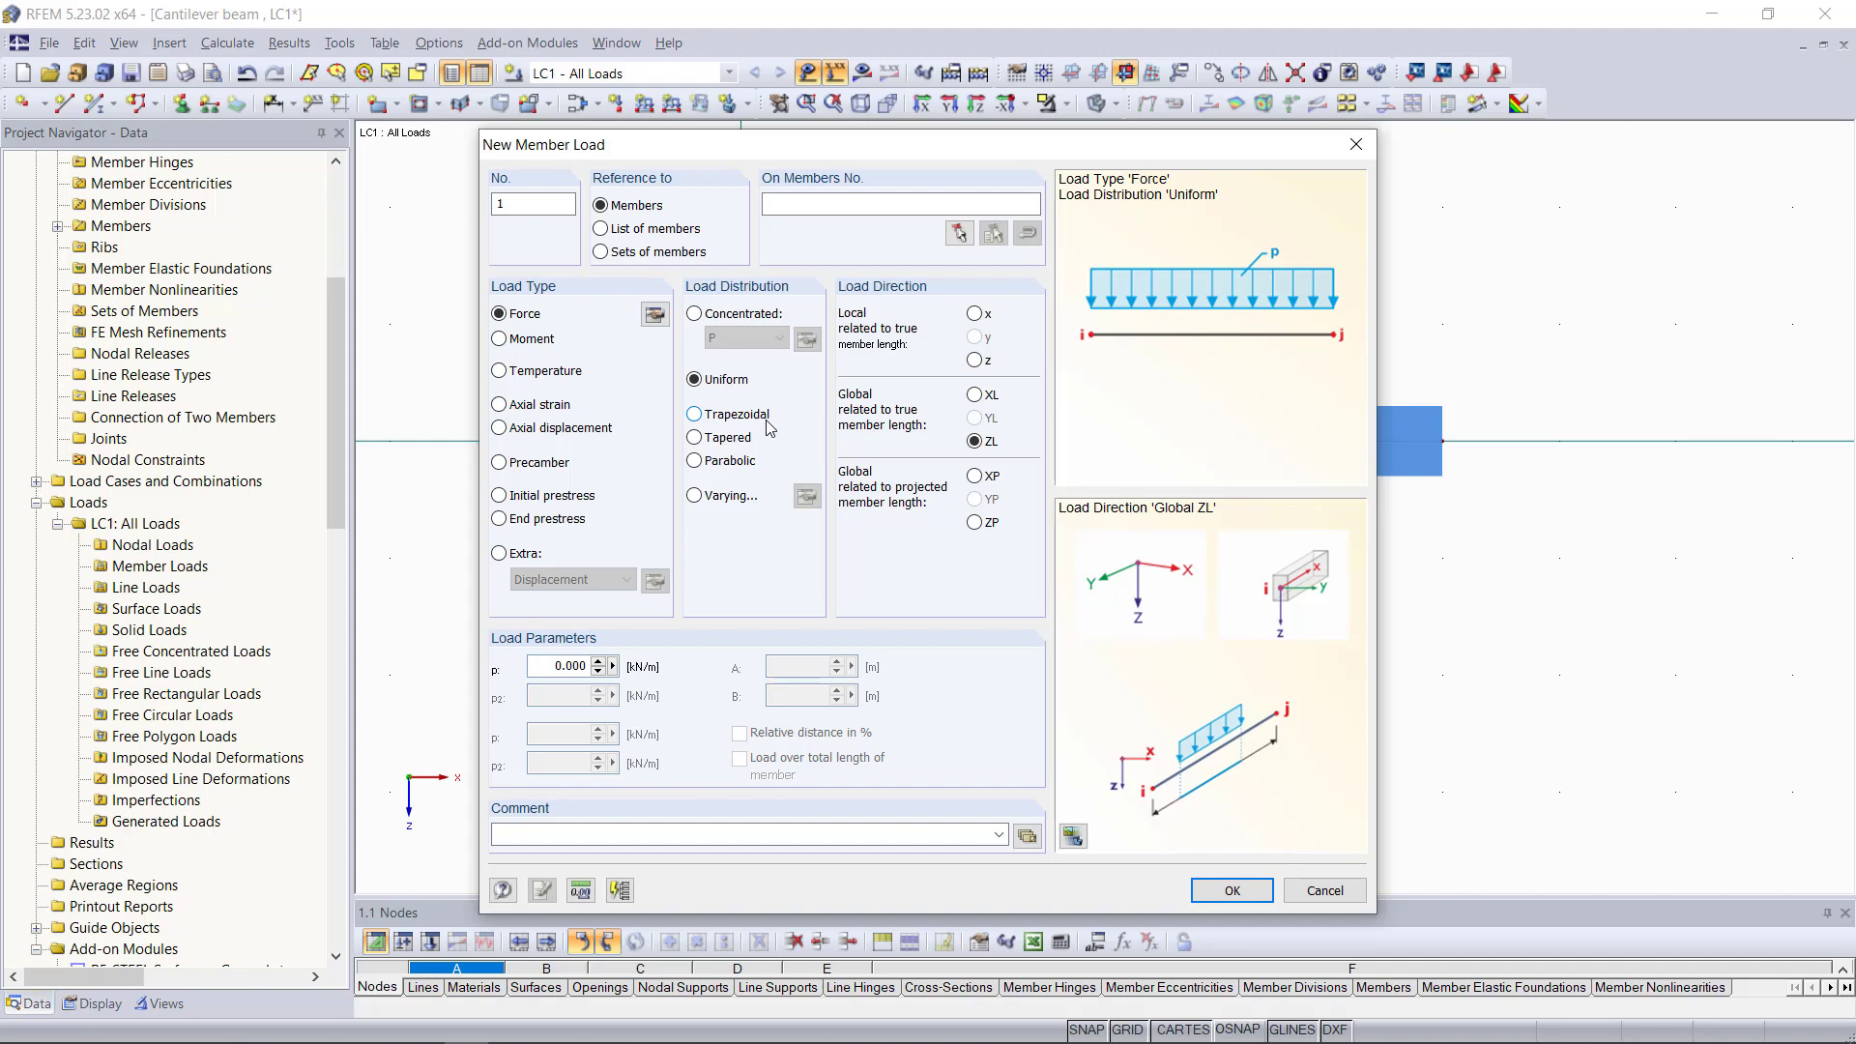
left_click(698, 415)
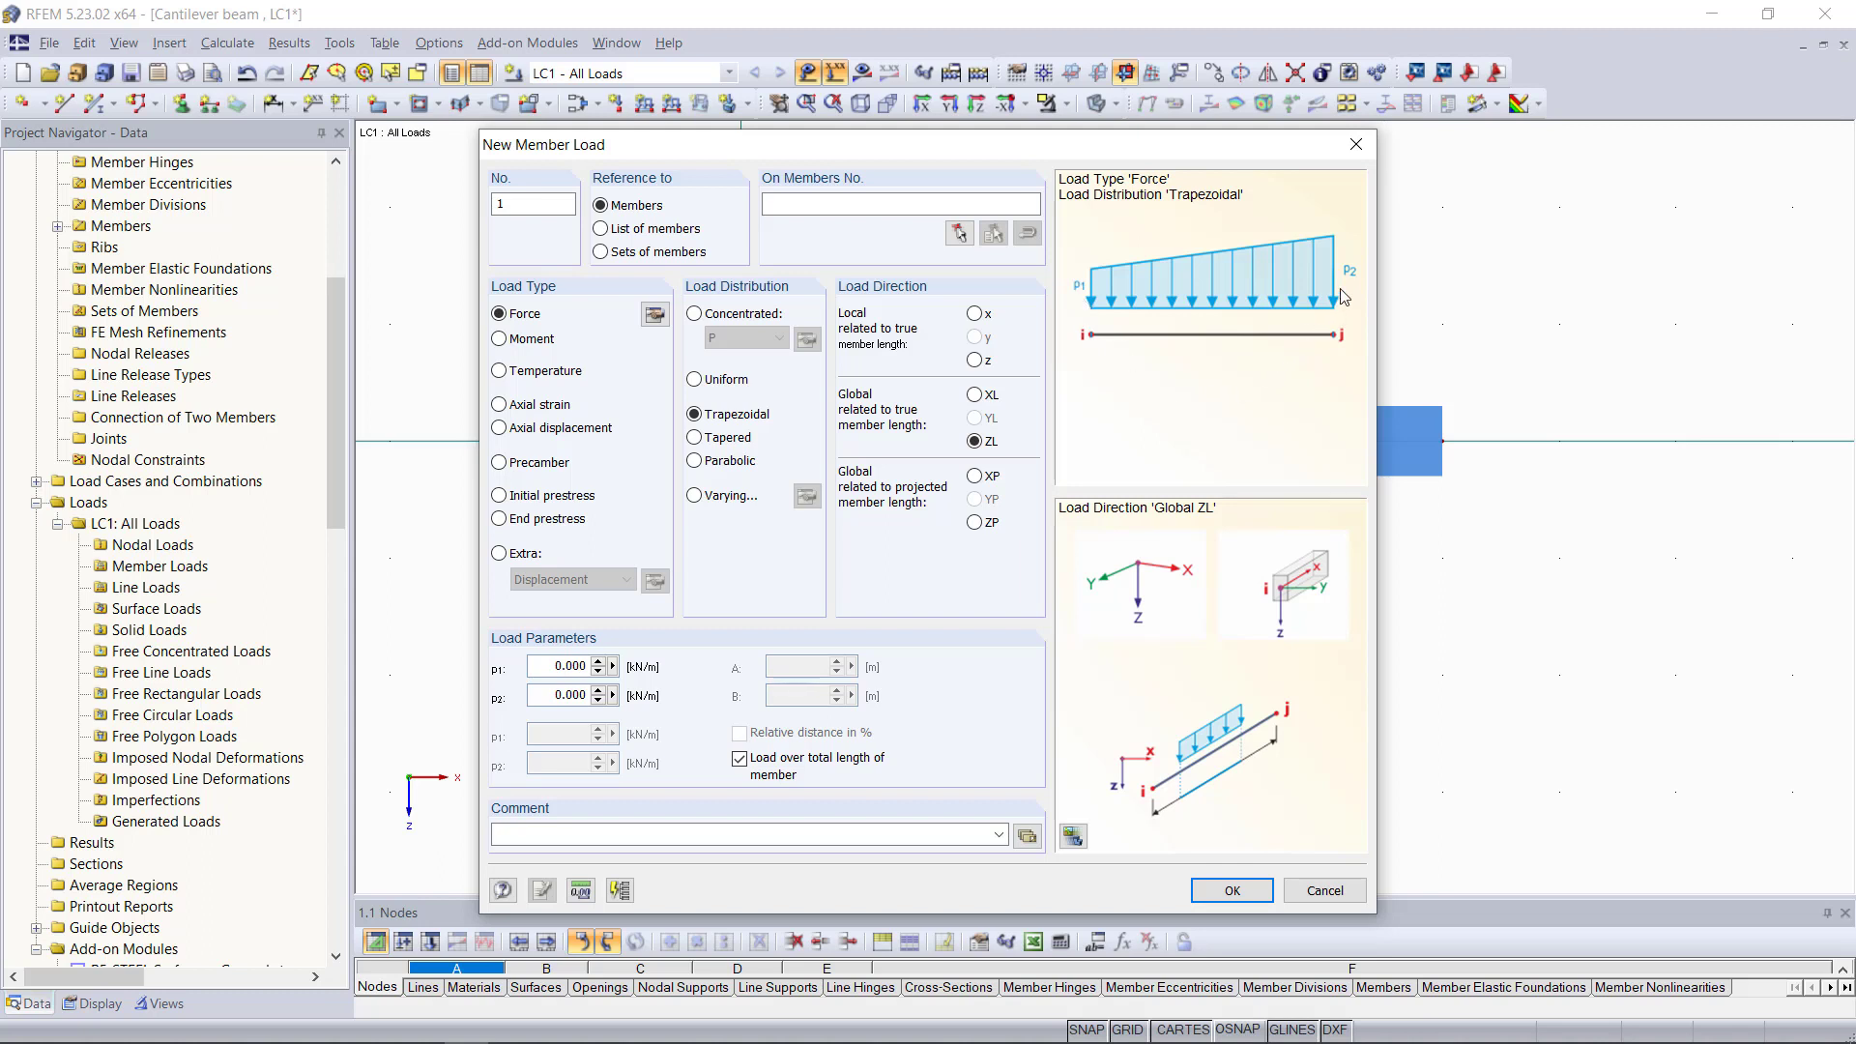
Set the trapezoidal load magnitudes to p1 = 0 kN/m and p2 = 5 kN/m
double_click(551, 667)
left_click(557, 701)
left_click_drag(550, 695, 624, 692)
type("5")
Restrict the load to part of the member, from A = 1.5 m to B = 3 m, instead of the total length
left_click(771, 774)
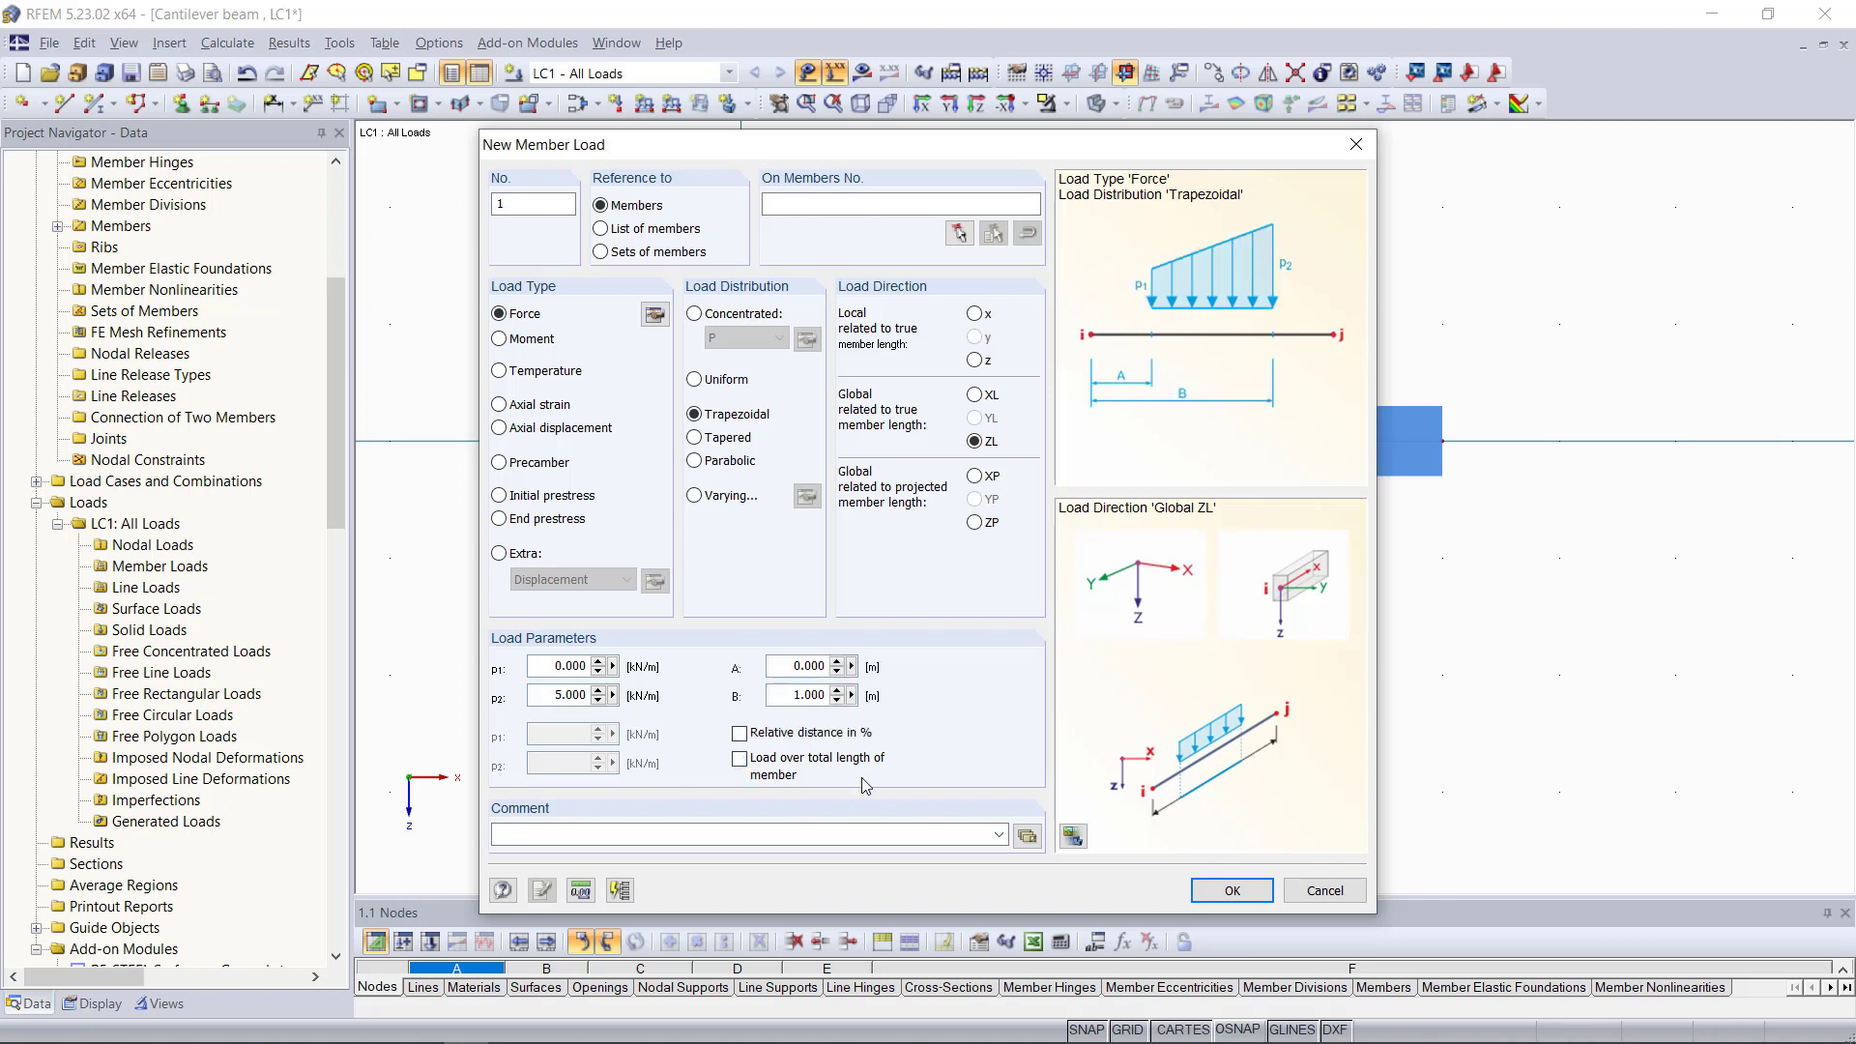
left_click(790, 667)
type("1.5")
left_click(782, 696)
type("3")
left_click(969, 631)
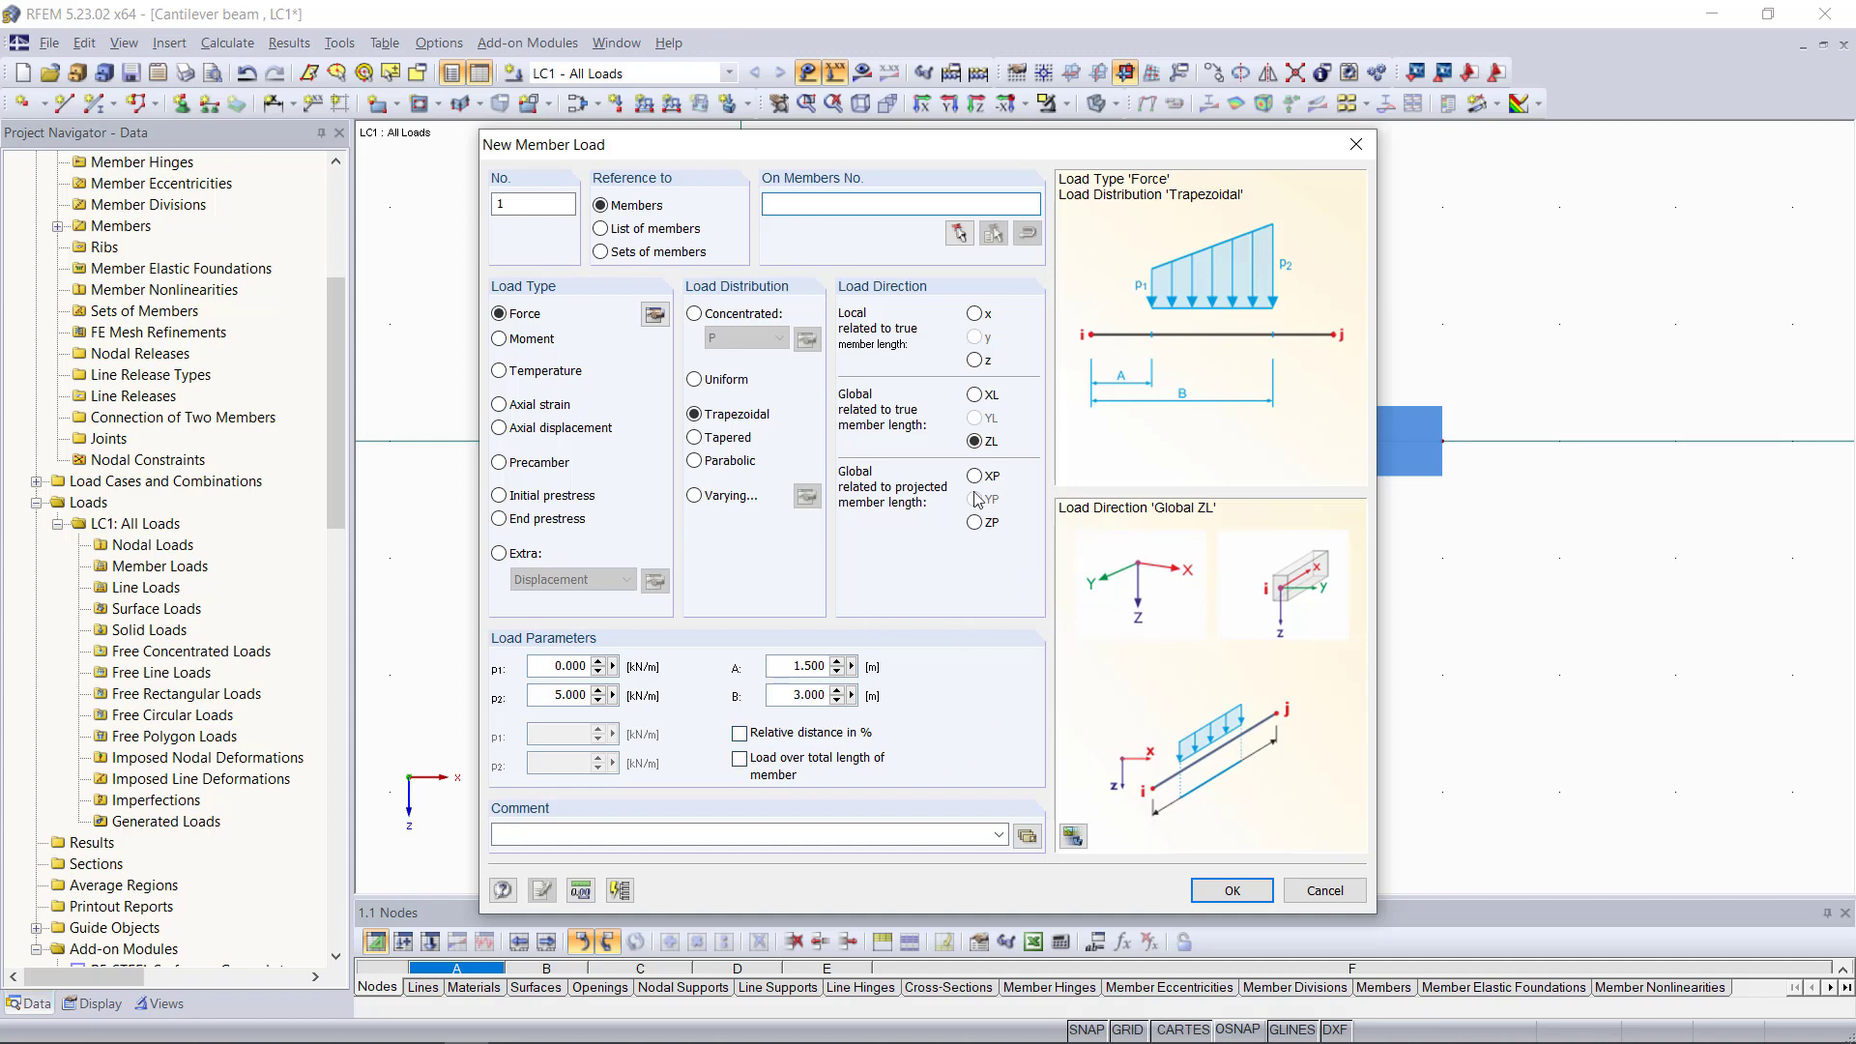
Assign the trapezoidal load to the cantilever member picked in the model and create the load
left_click(960, 235)
left_click(1001, 425)
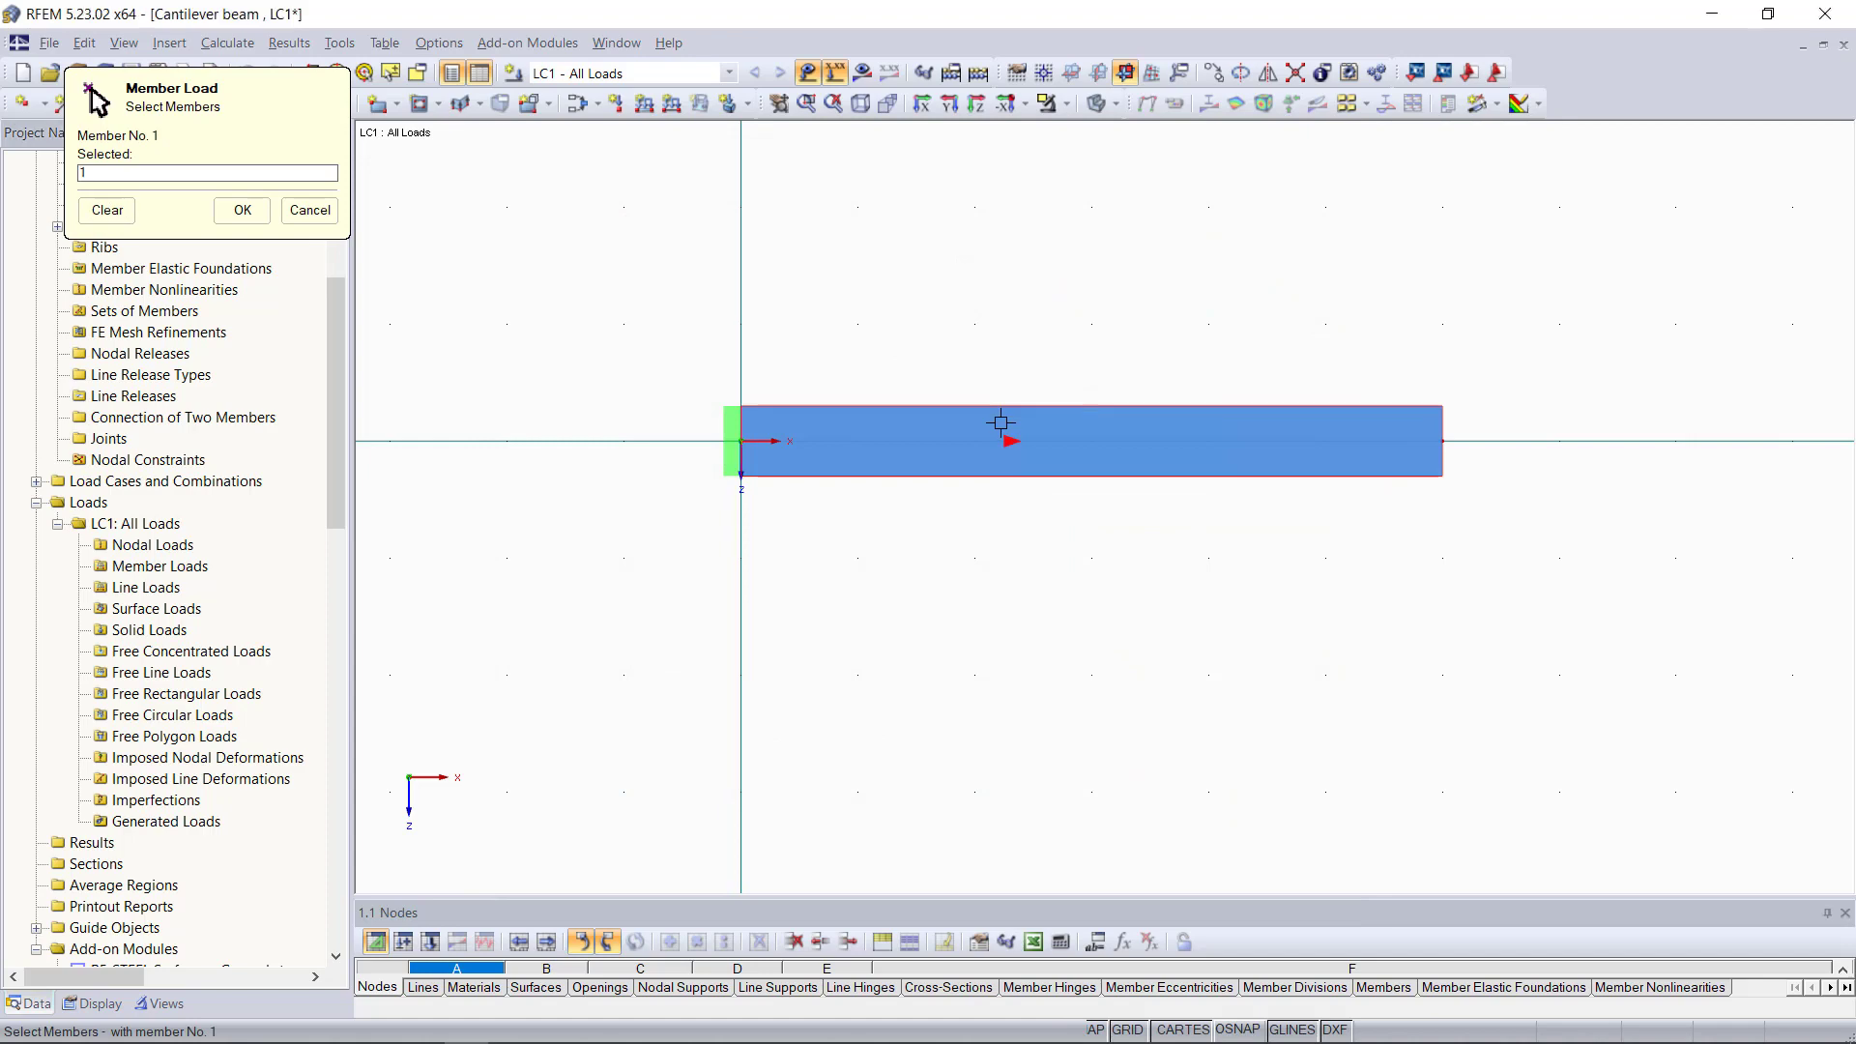
left_click(243, 210)
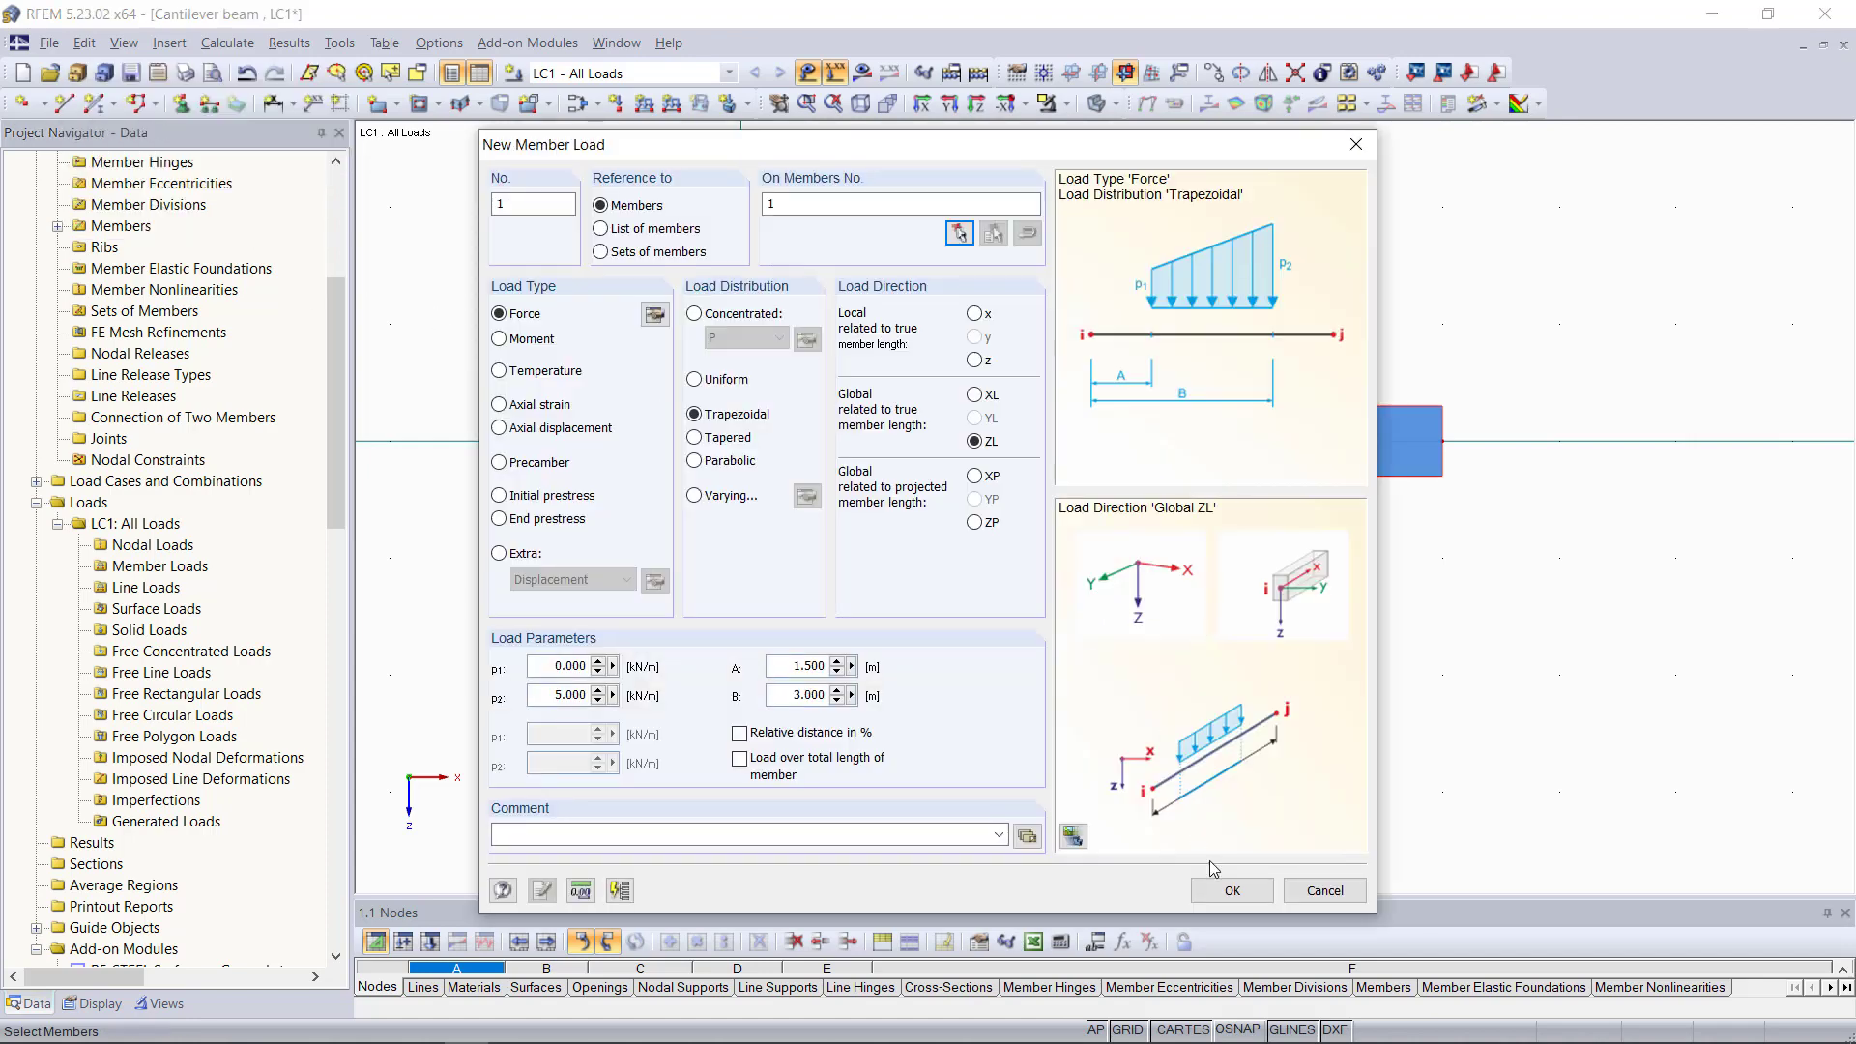
left_click(1232, 890)
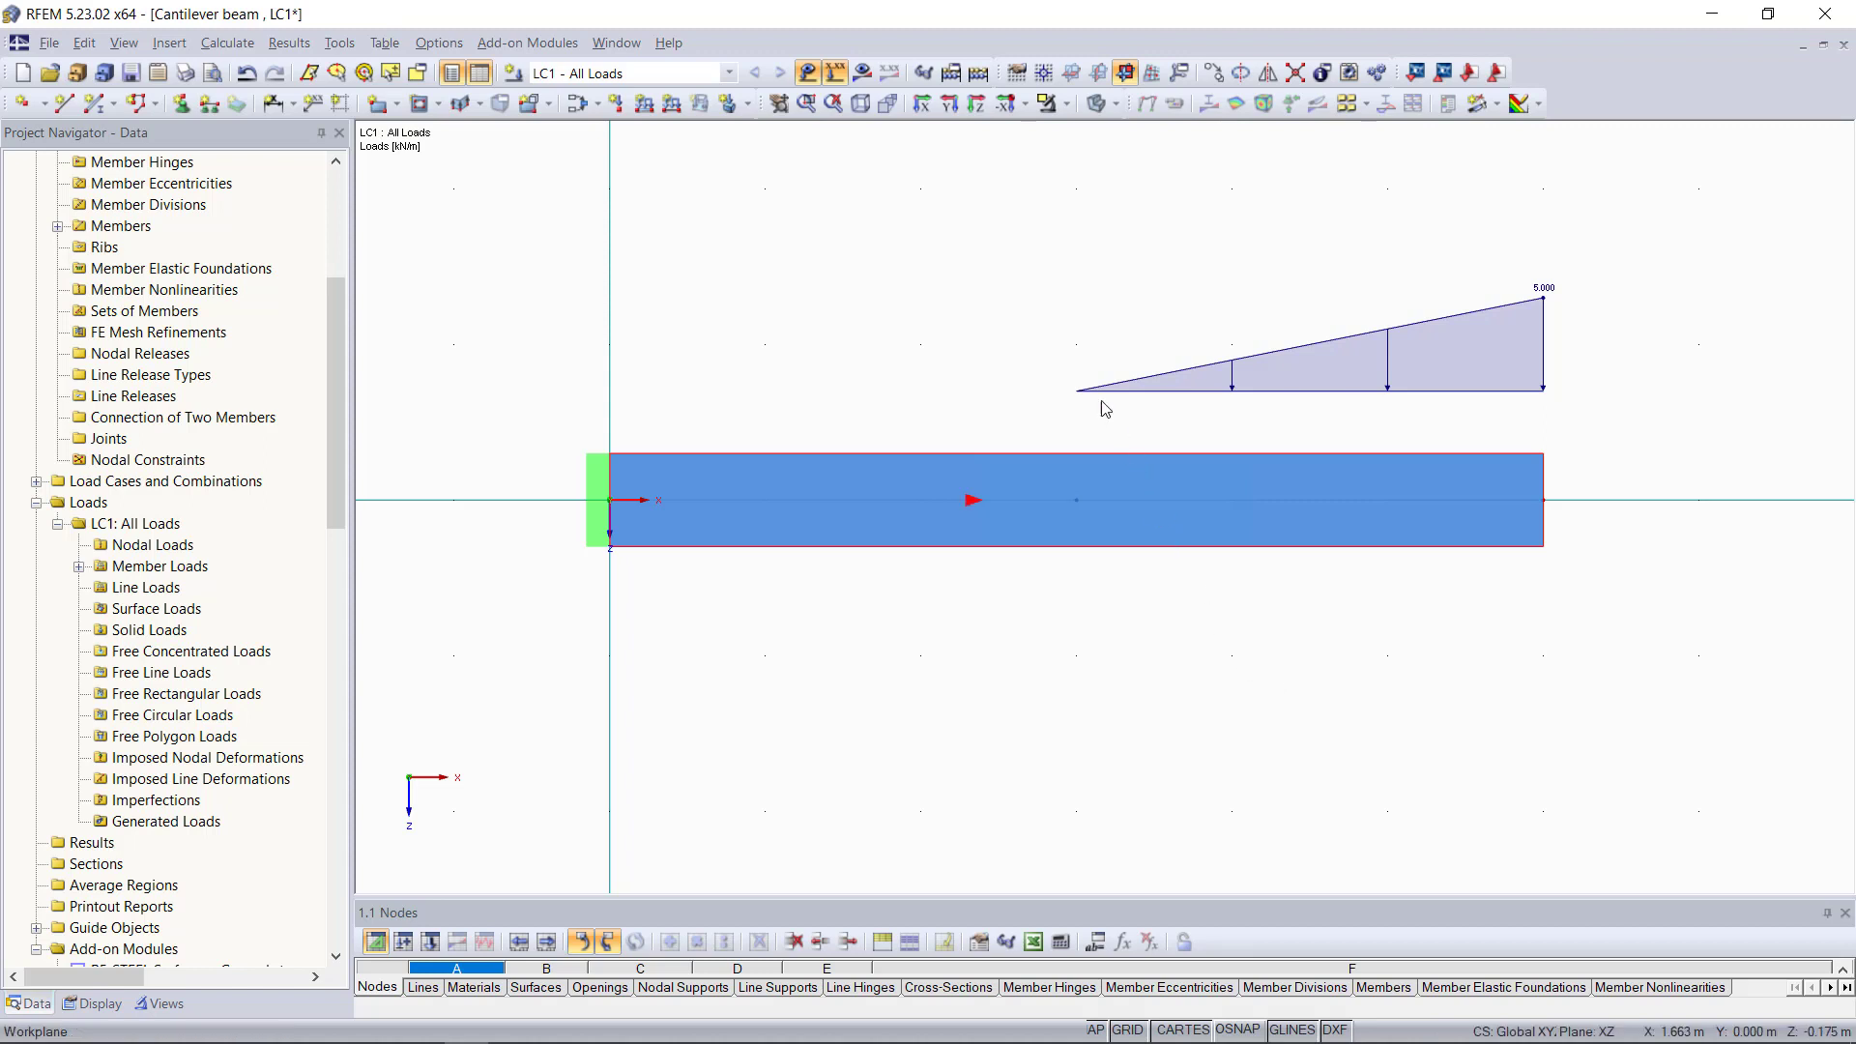
Calculate the results of load case LC1 and display the beam as a wireframe model
left_click(861, 72)
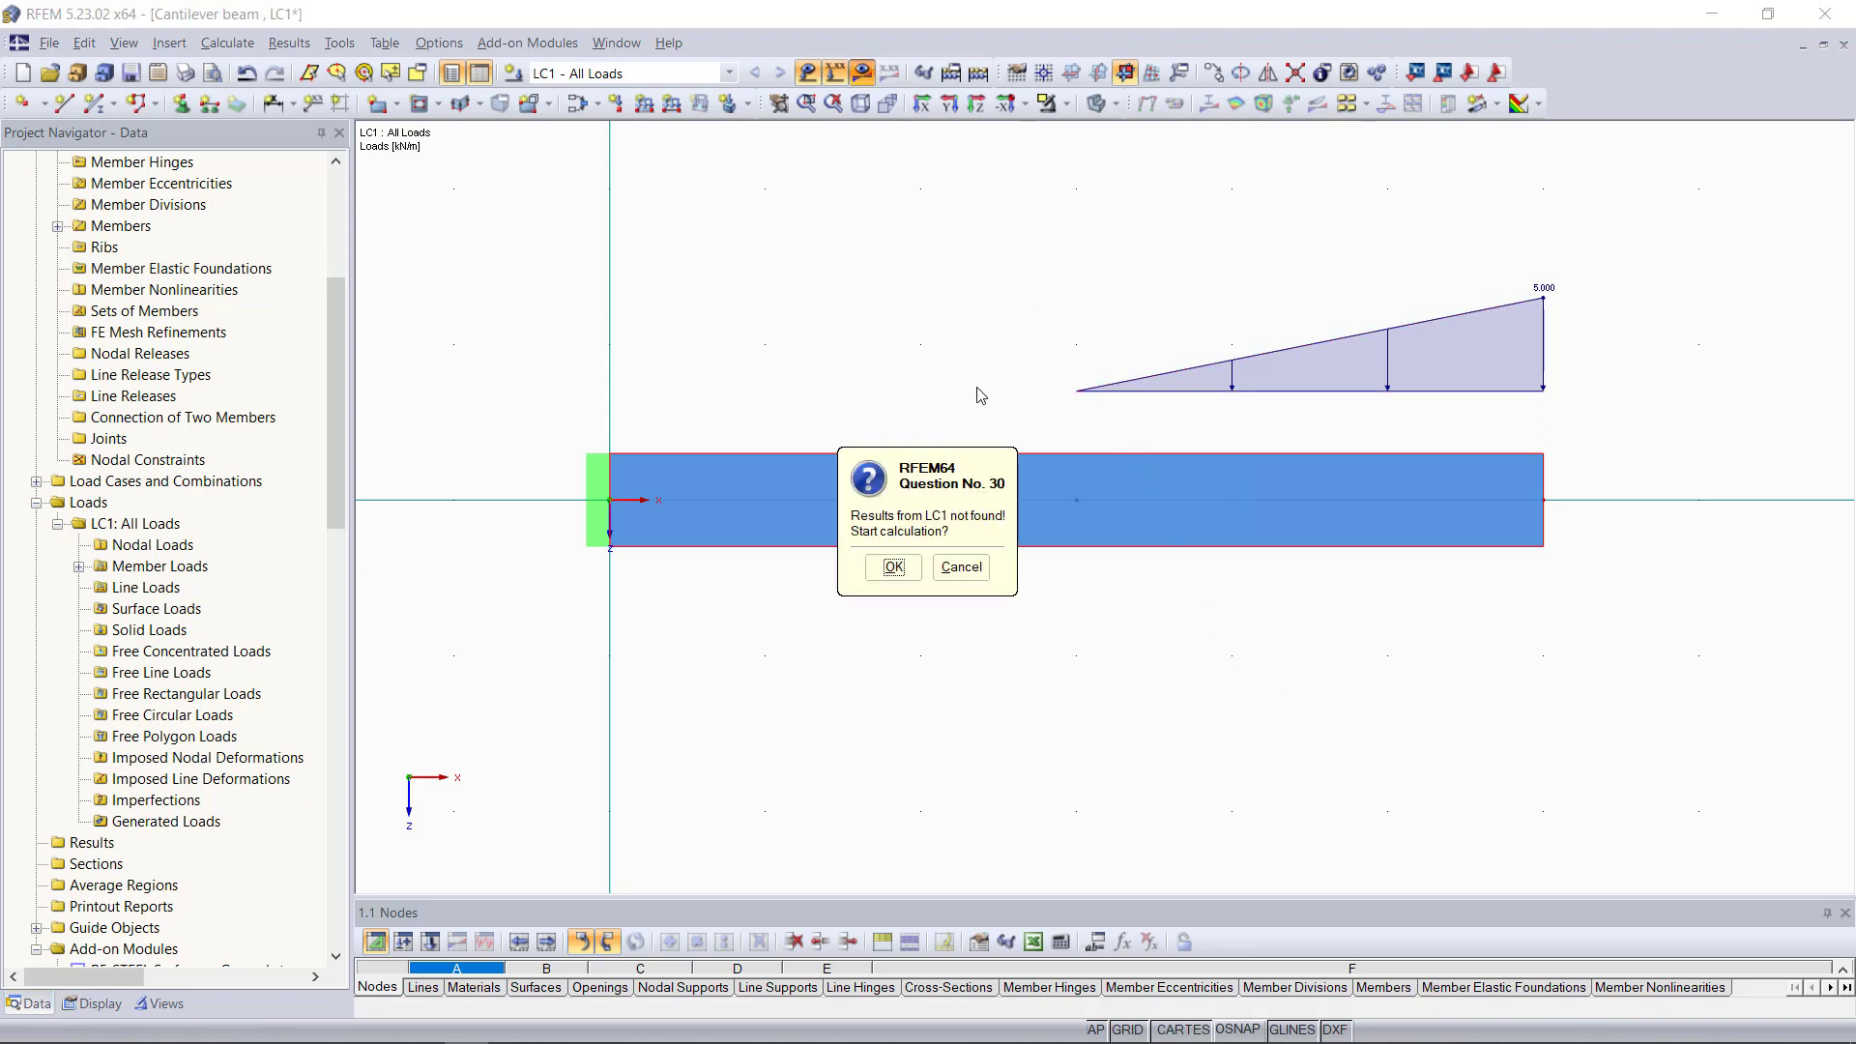
left_click(894, 565)
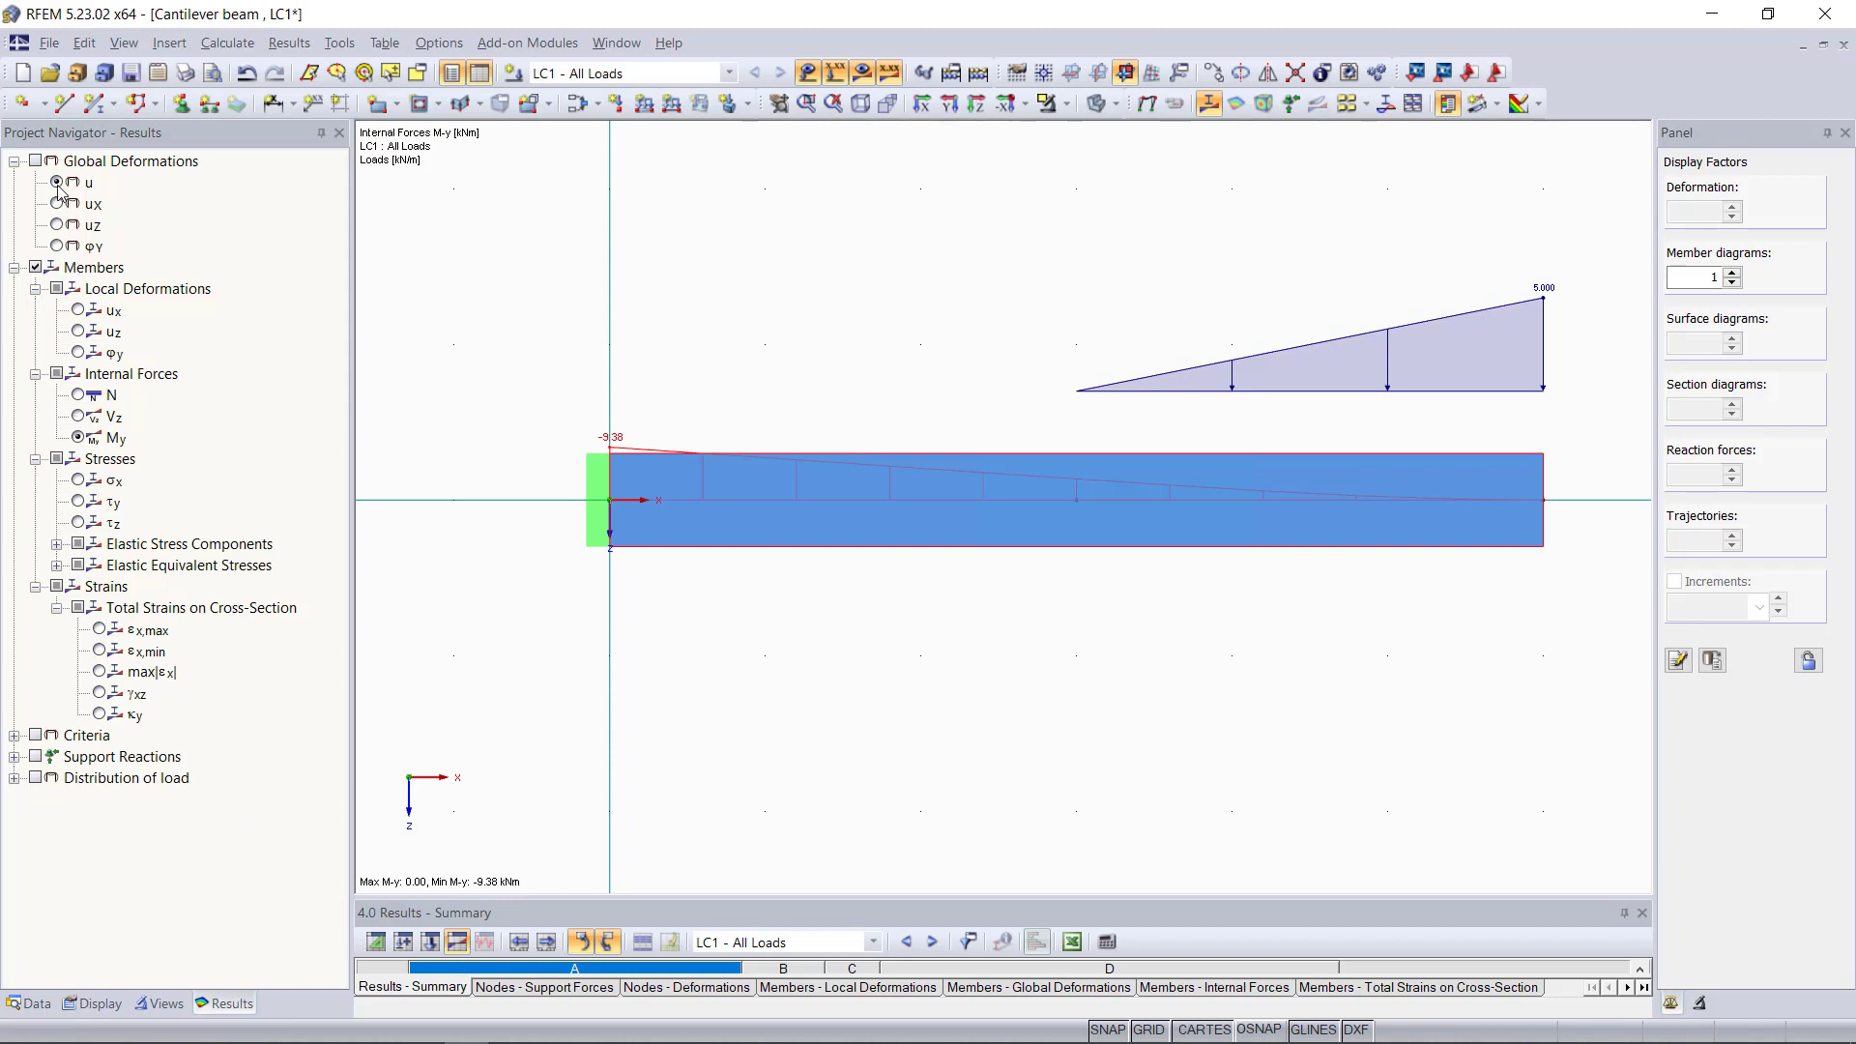
left_click(1097, 104)
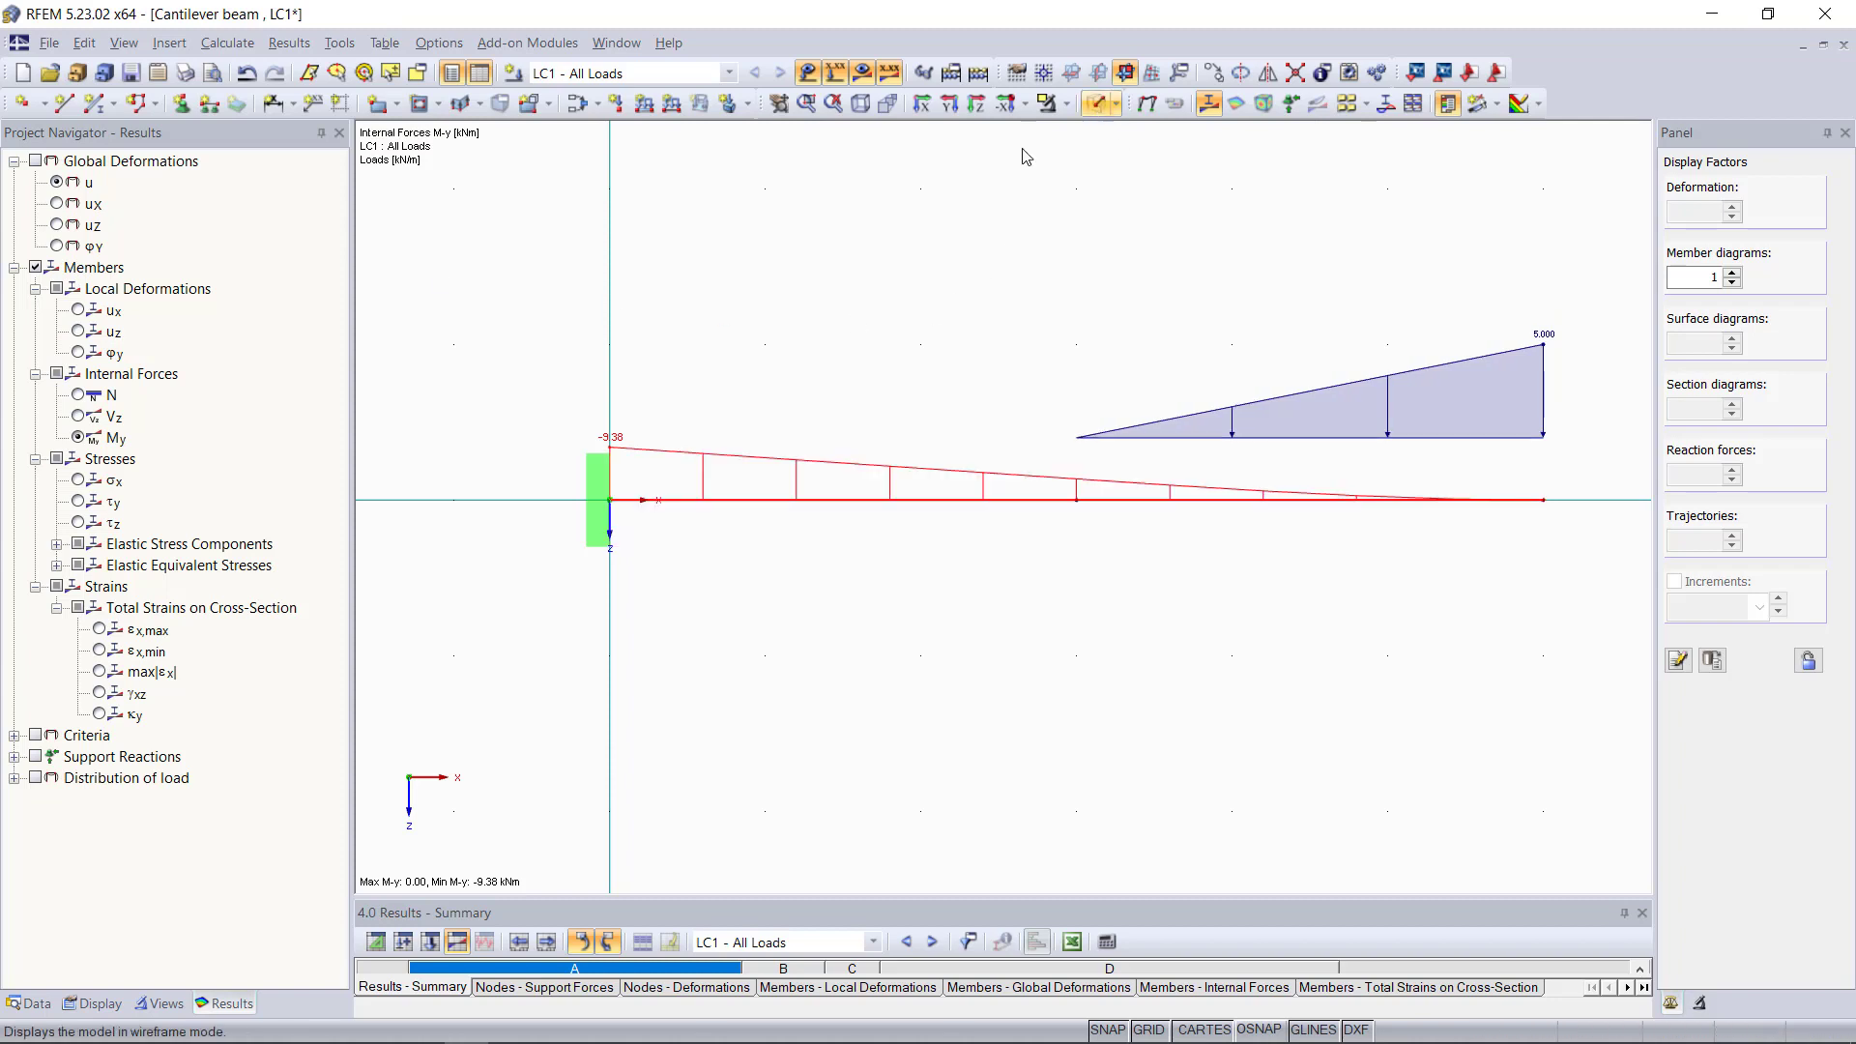
Examine the beam's shear force diagram Vz and its bending moment diagram My
left_click(79, 417)
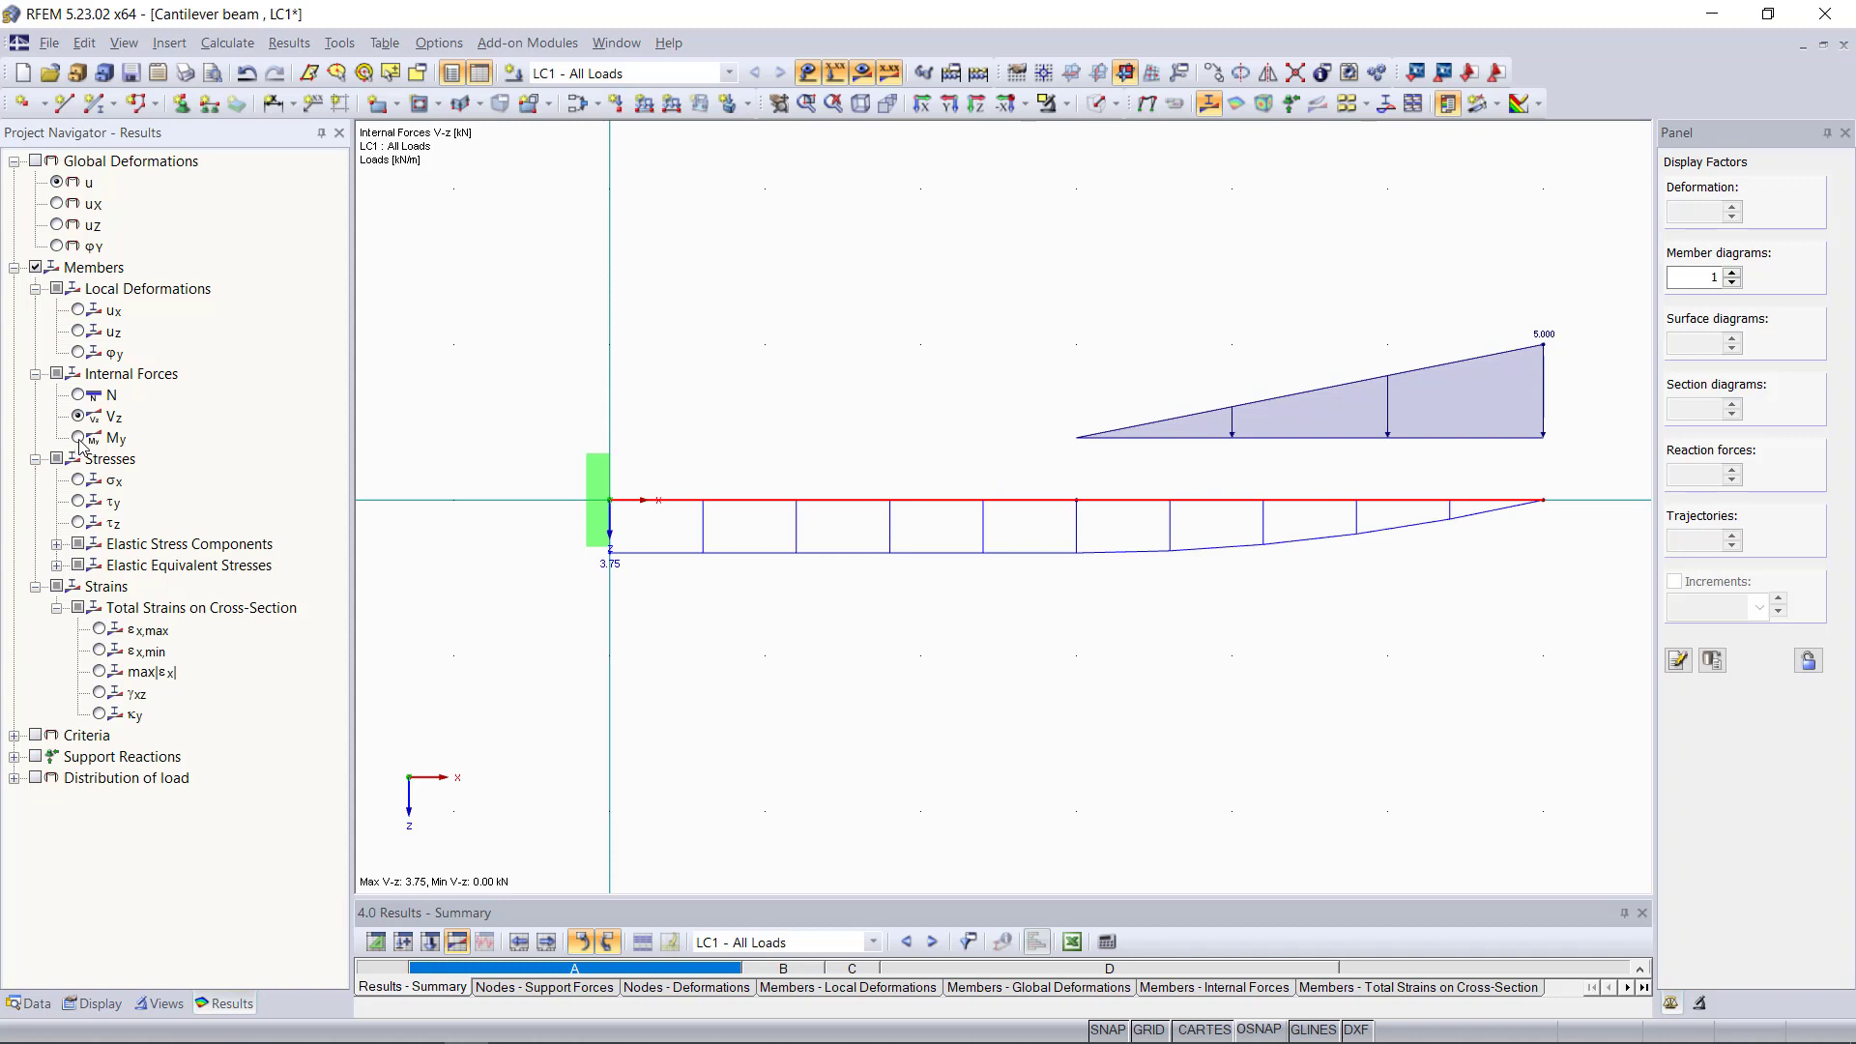
left_click(80, 438)
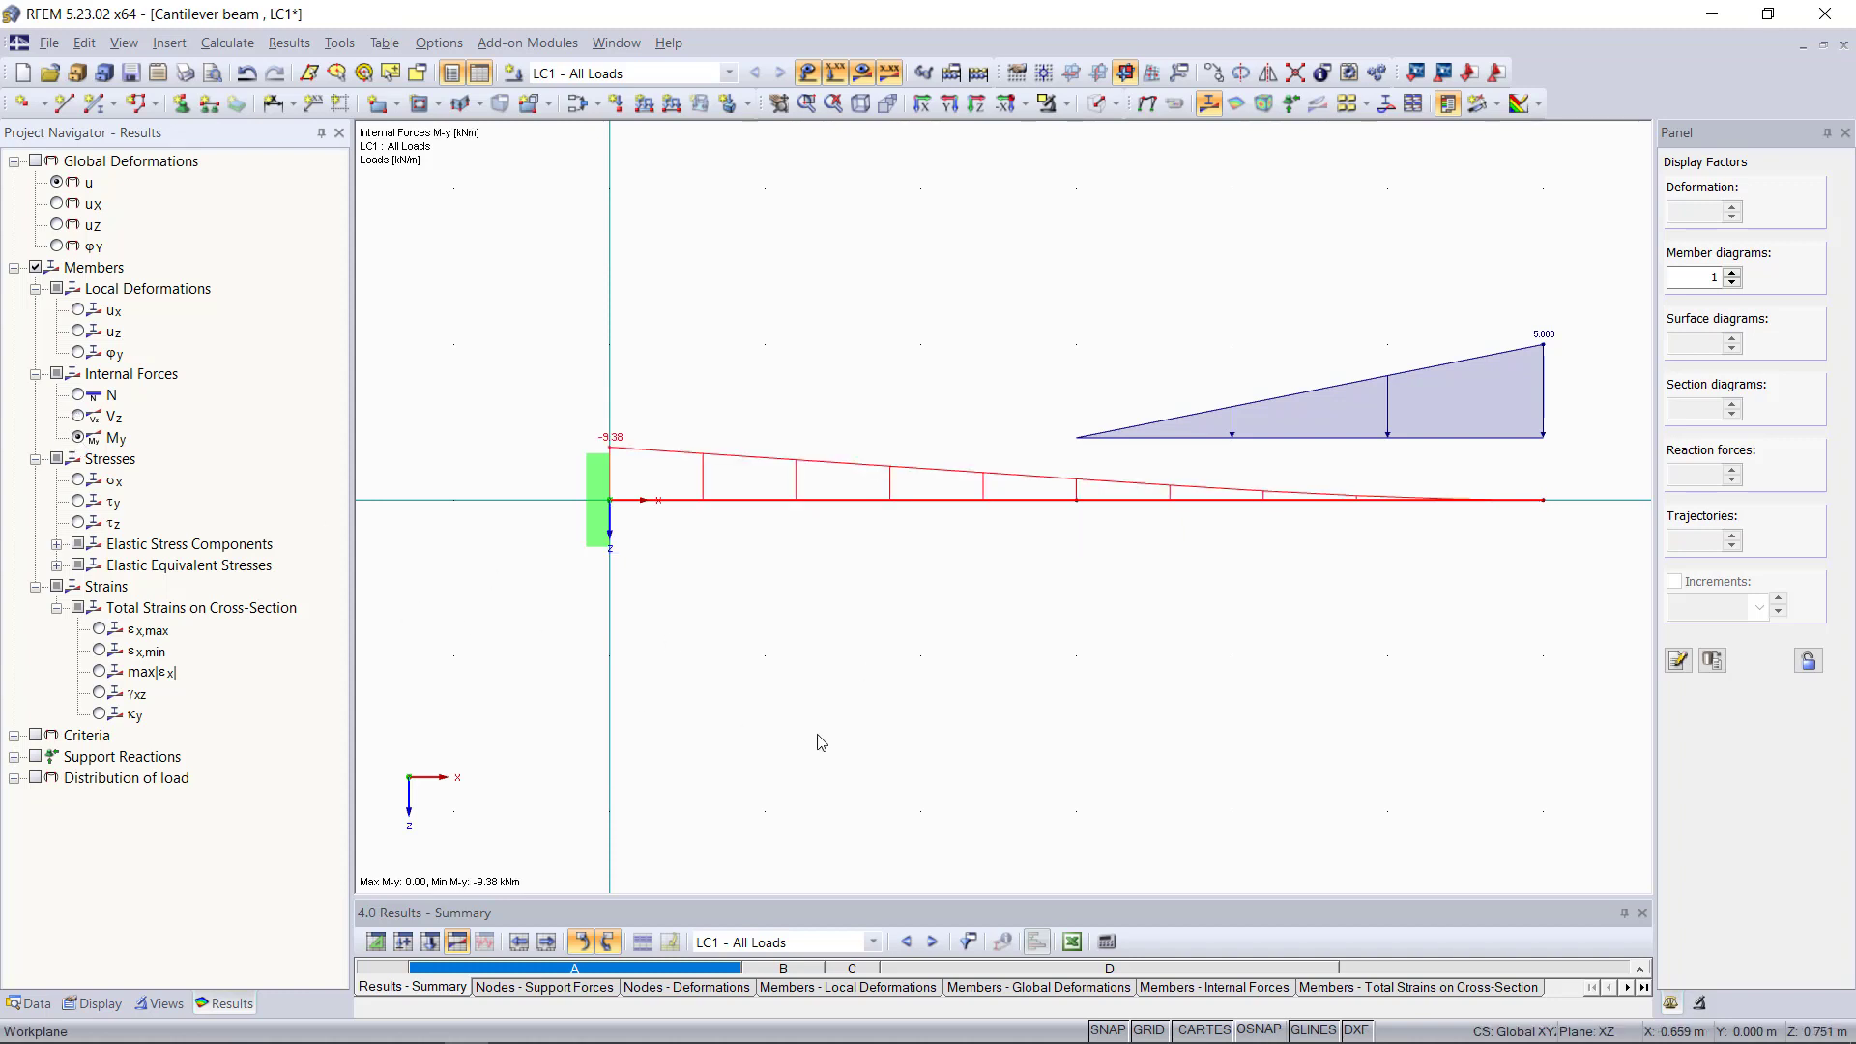